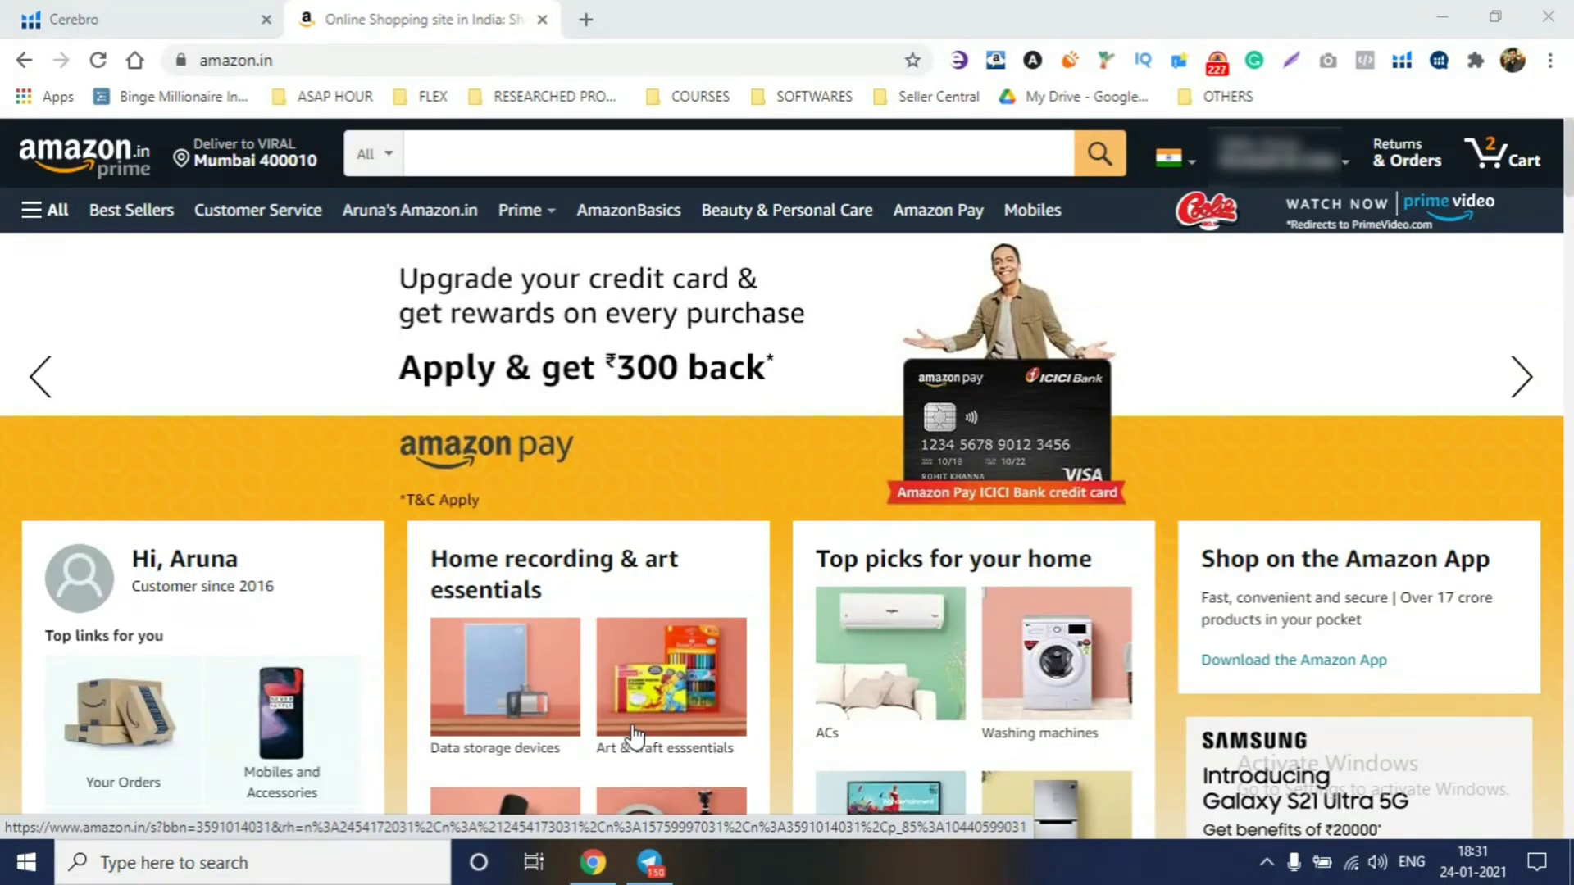
Search Amazon.in for 'bluetooth headphones', trimming the suggested query down to those two words
{"action": "left_click", "coordinate": [472, 154]}
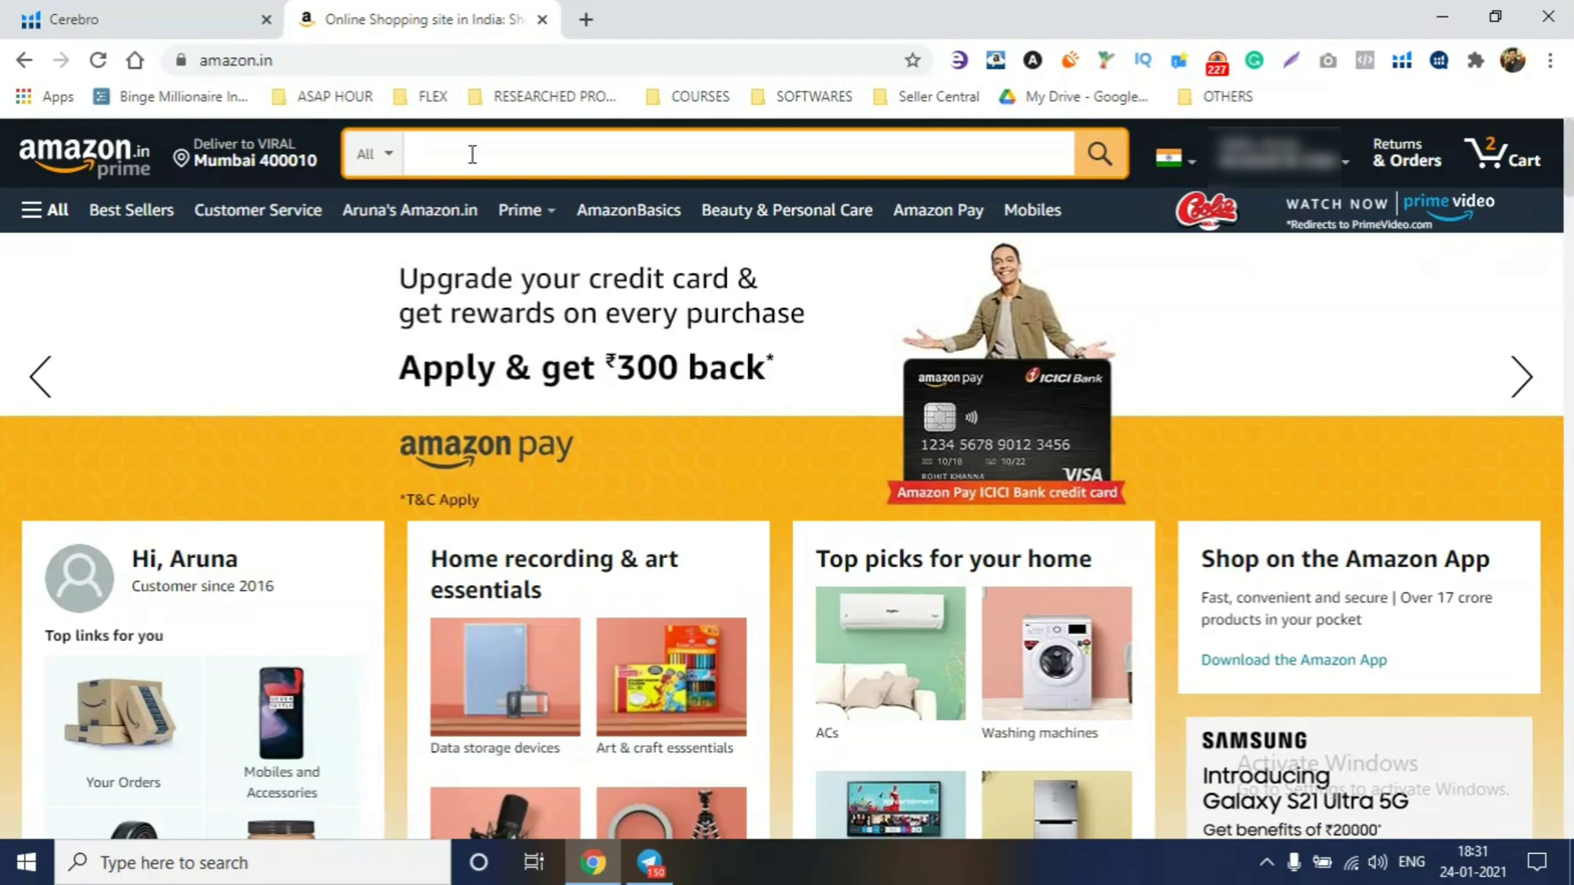
{"action": "type", "text": "BLUE"}
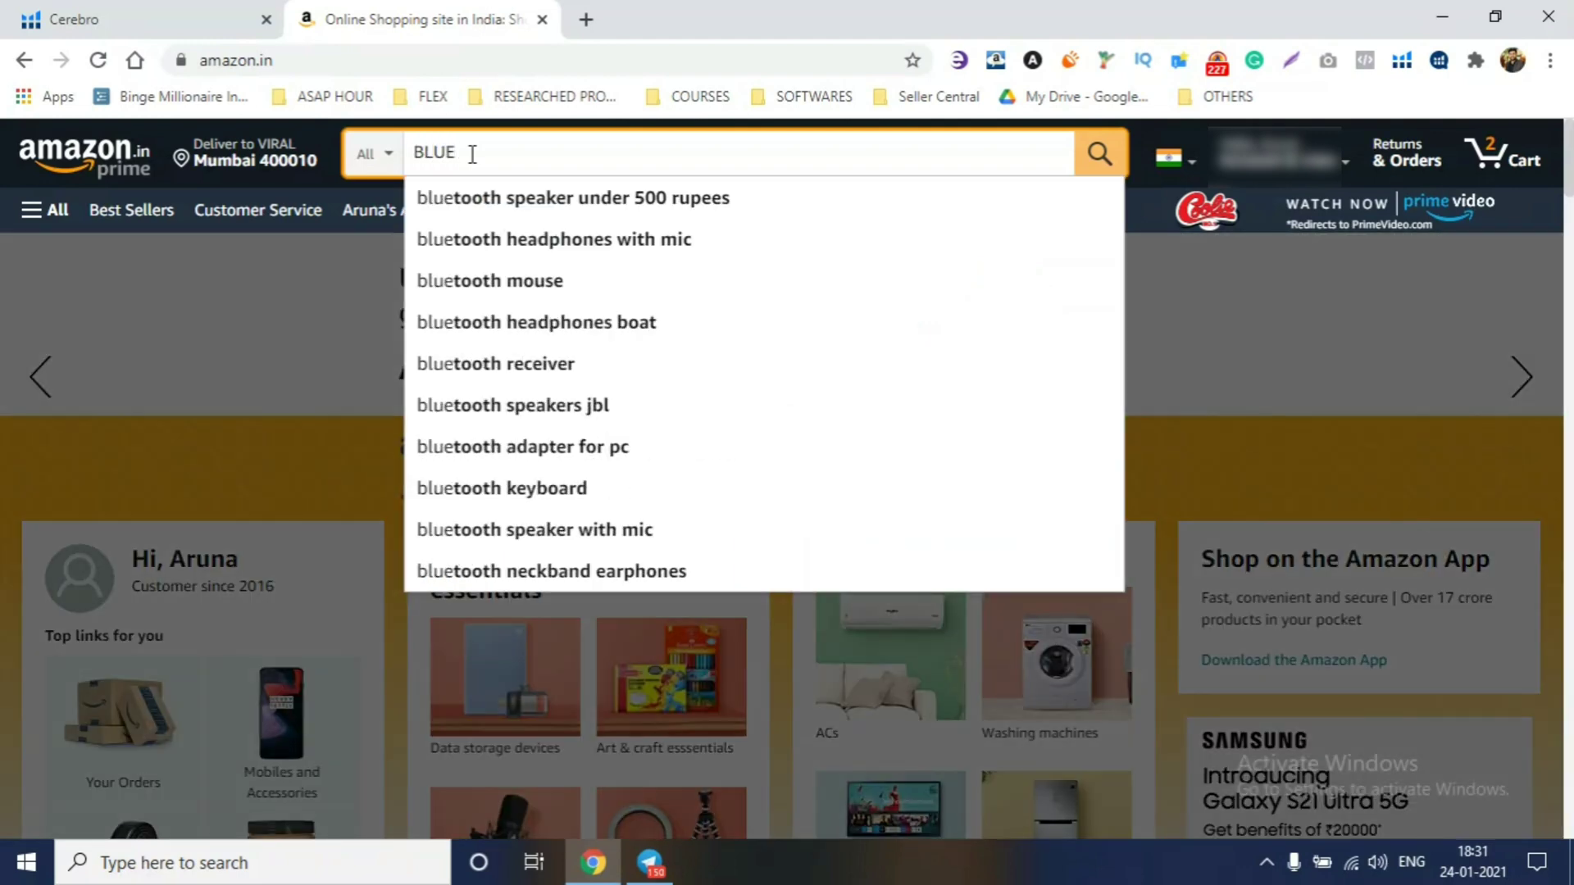
{"action": "key", "text": "Down"}
{"action": "key", "text": "Down"}
{"action": "key", "text": "Down"}
{"action": "key", "text": "Down"}
{"action": "key", "text": "Down"}
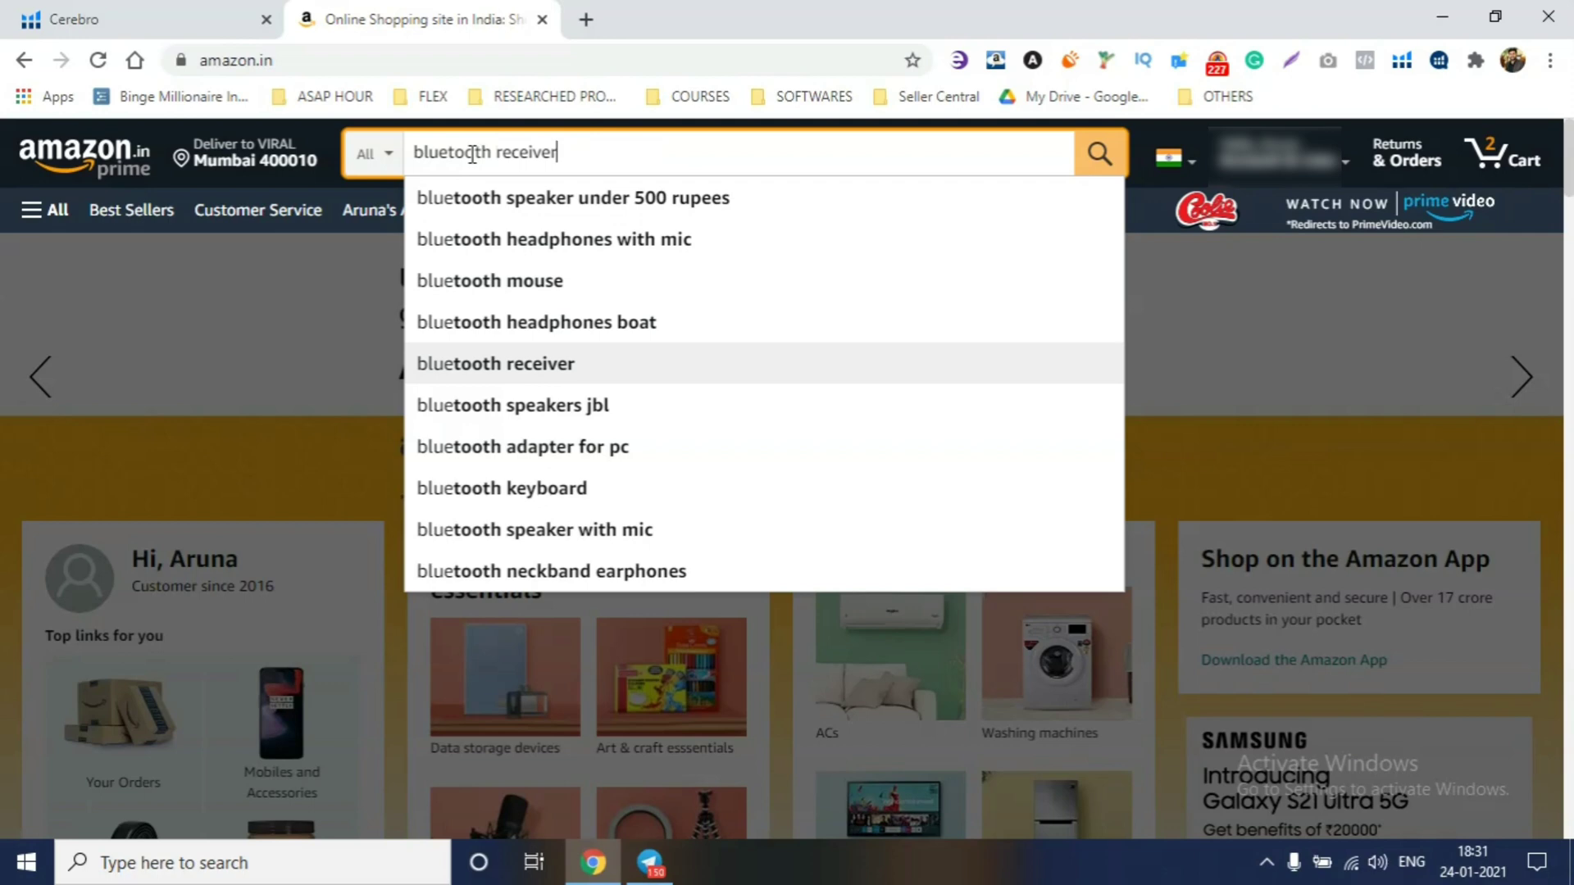
{"action": "key", "text": "Up"}
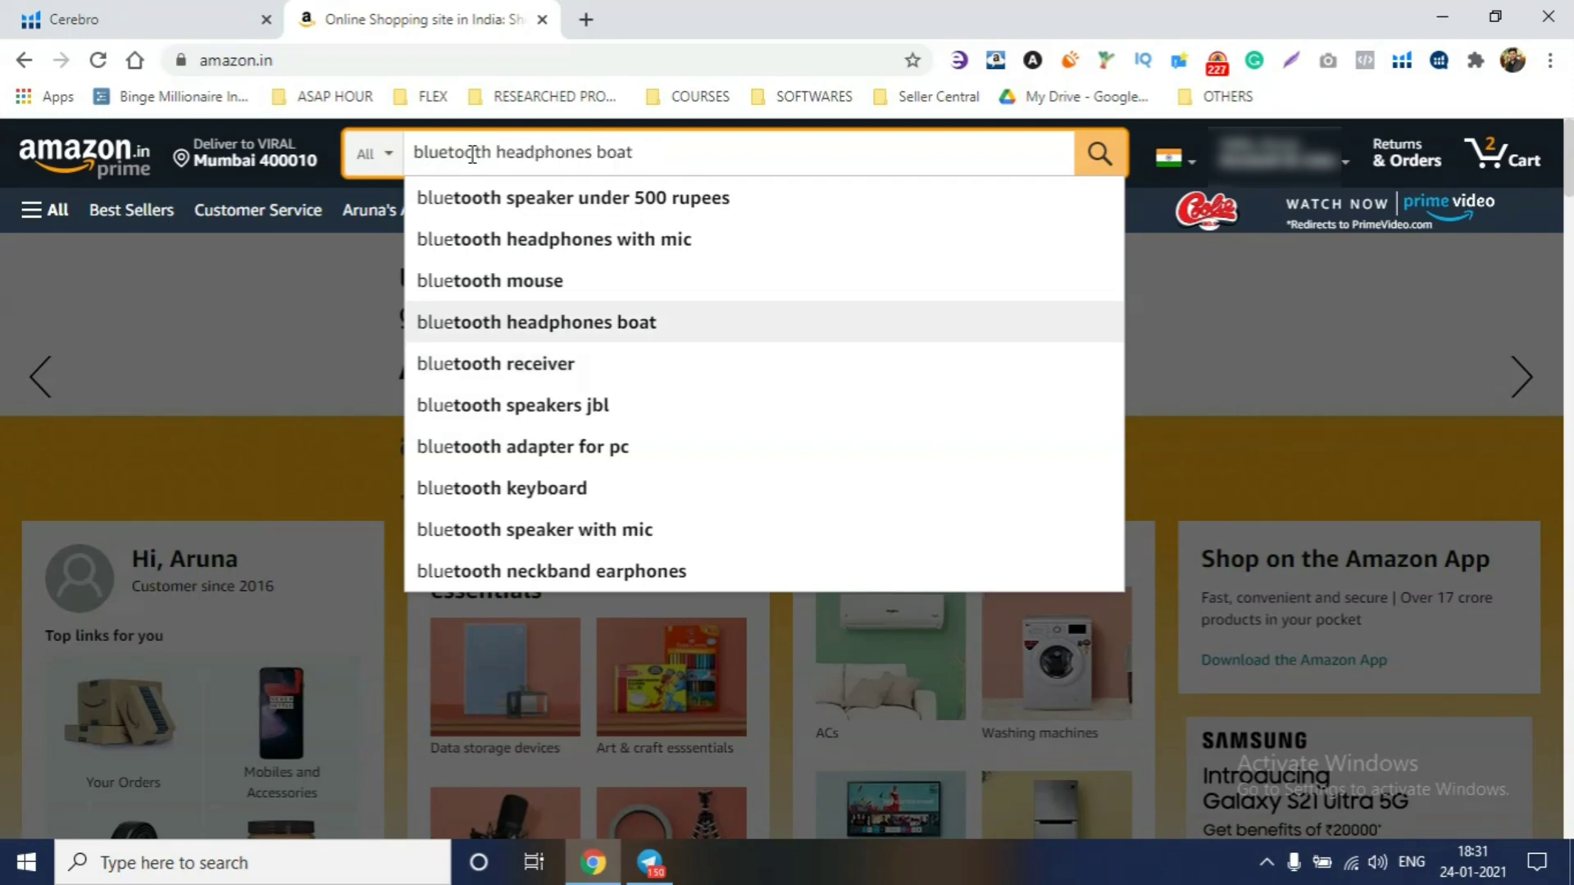
{"action": "type", "text": "under 500"}
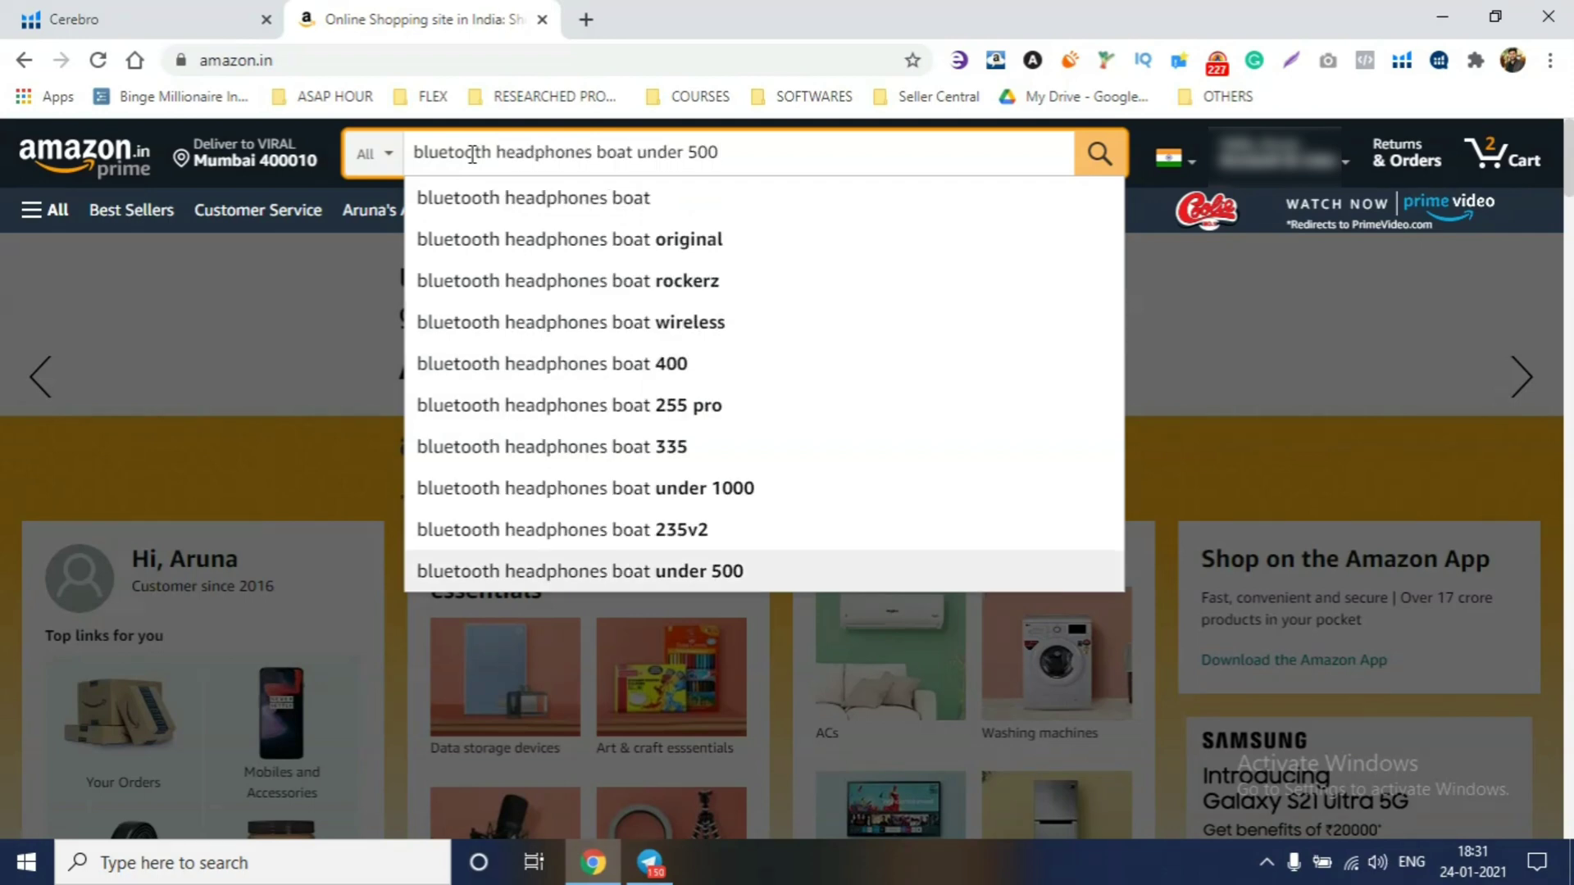
{"action": "key", "text": "BackSpace"}
{"action": "key", "text": "BackSpace"}
{"action": "key", "text": "BackSpace"}
{"action": "key", "text": "BackSpace"}
{"action": "key", "text": "BackSpace"}
{"action": "key", "text": "BackSpace"}
{"action": "key", "text": "BackSpace"}
{"action": "key", "text": "BackSpace"}
{"action": "key", "text": "BackSpace"}
{"action": "key", "text": "BackSpace"}
{"action": "key", "text": "BackSpace"}
{"action": "key", "text": "BackSpace"}
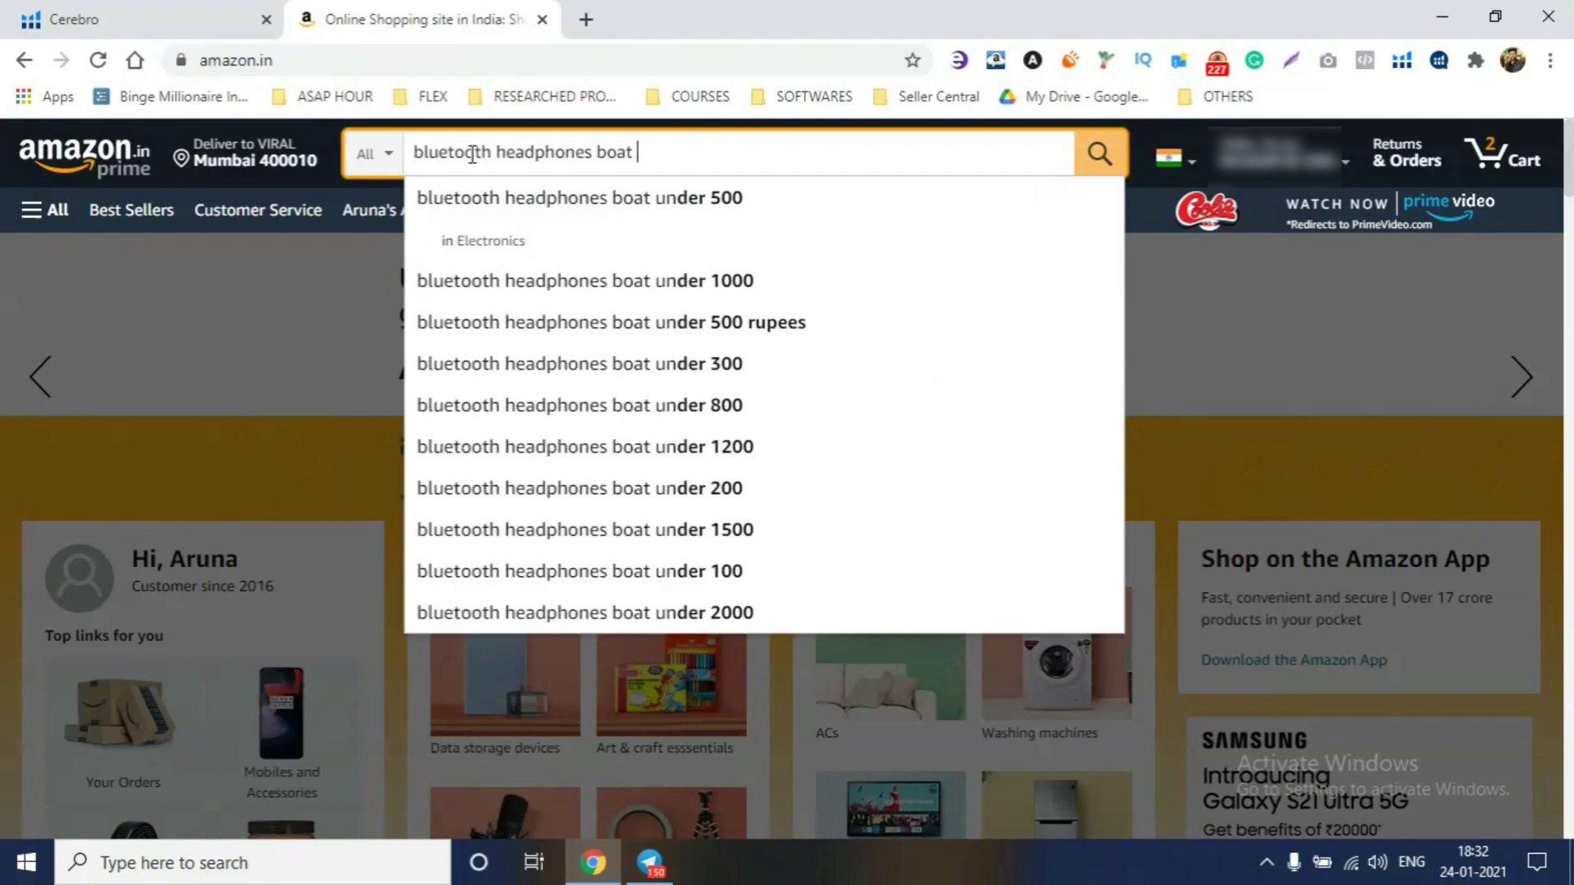
{"action": "key", "text": "BackSpace"}
{"action": "key", "text": "BackSpace"}
{"action": "key", "text": "Return"}
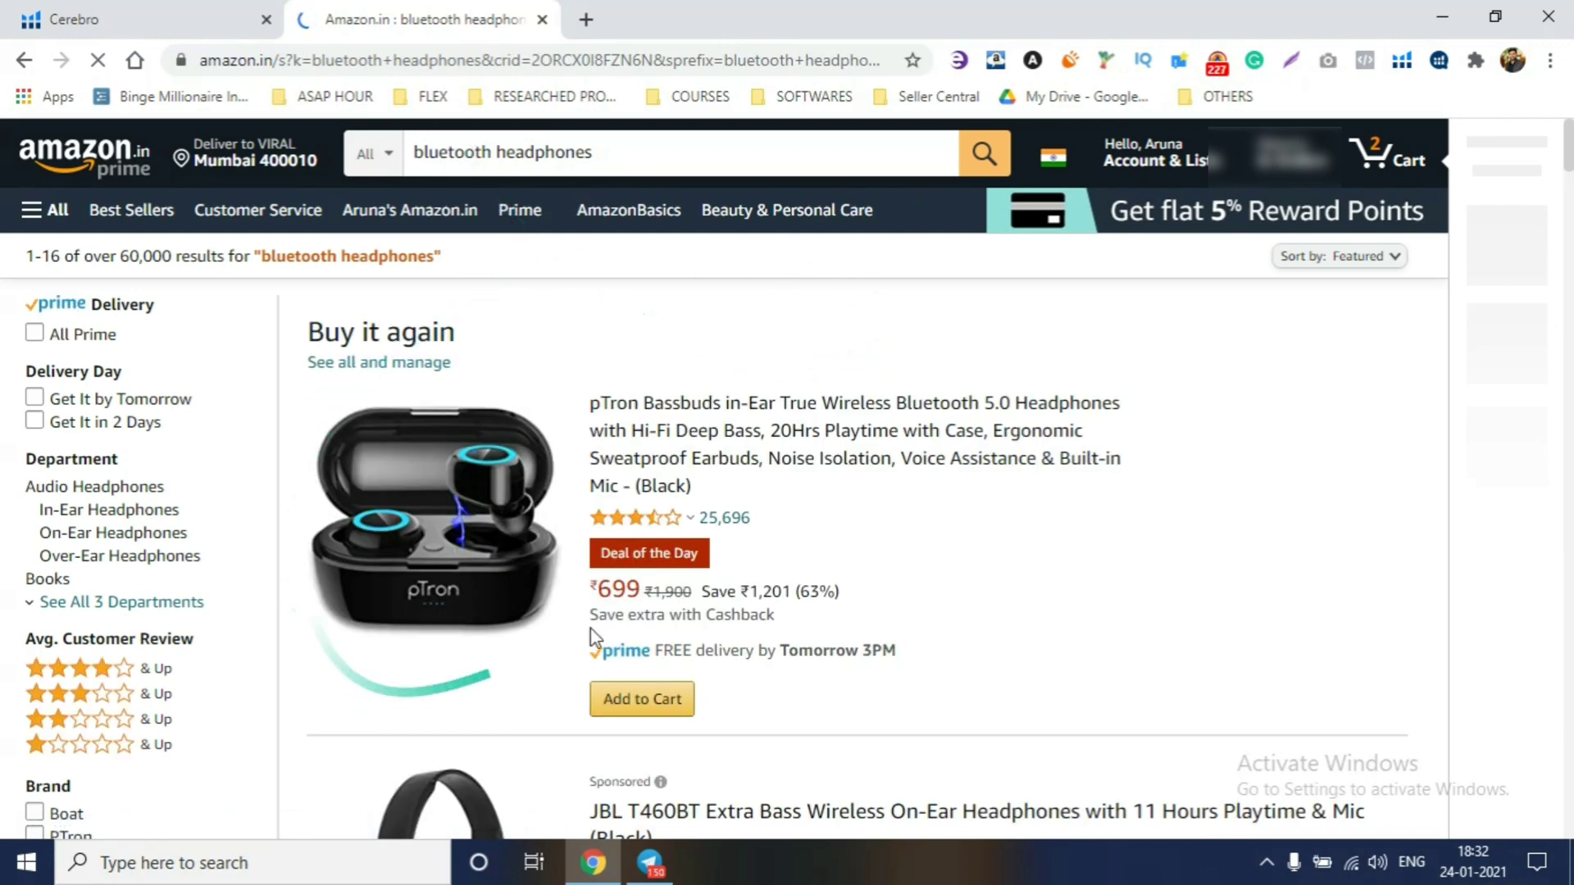
Browse down the bluetooth headphones results, then return to the Helium 10 Cerebro tab
{"action": "scroll", "coordinate": [584, 492], "scroll_direction": "down", "scroll_amount": 2}
{"action": "scroll", "coordinate": [584, 492], "scroll_direction": "down", "scroll_amount": 6}
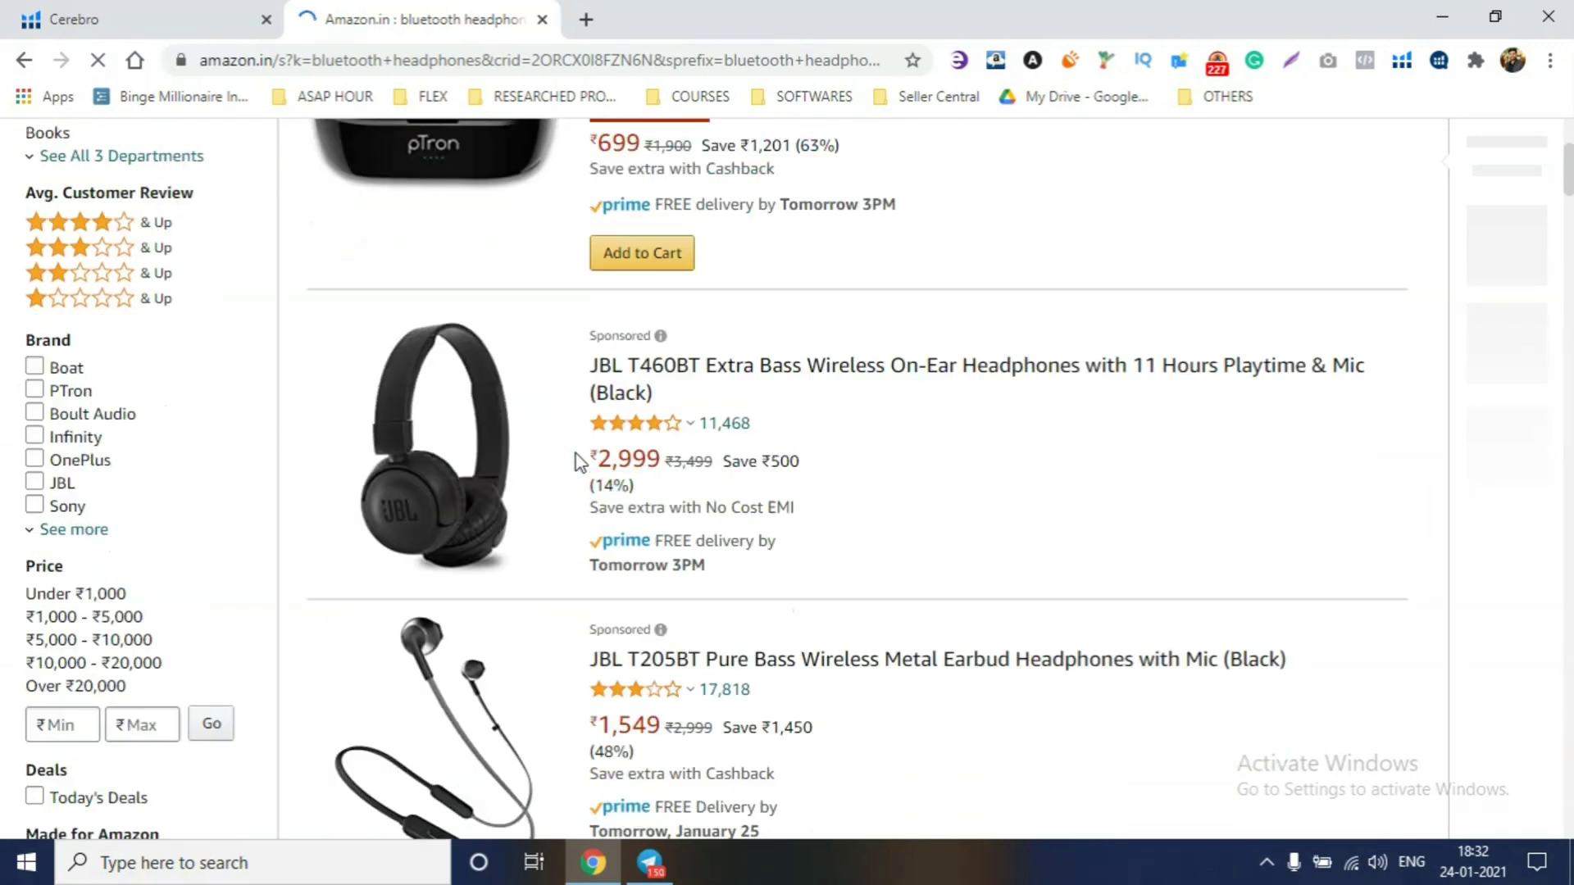
{"action": "scroll", "coordinate": [576, 459], "scroll_direction": "down", "scroll_amount": 10}
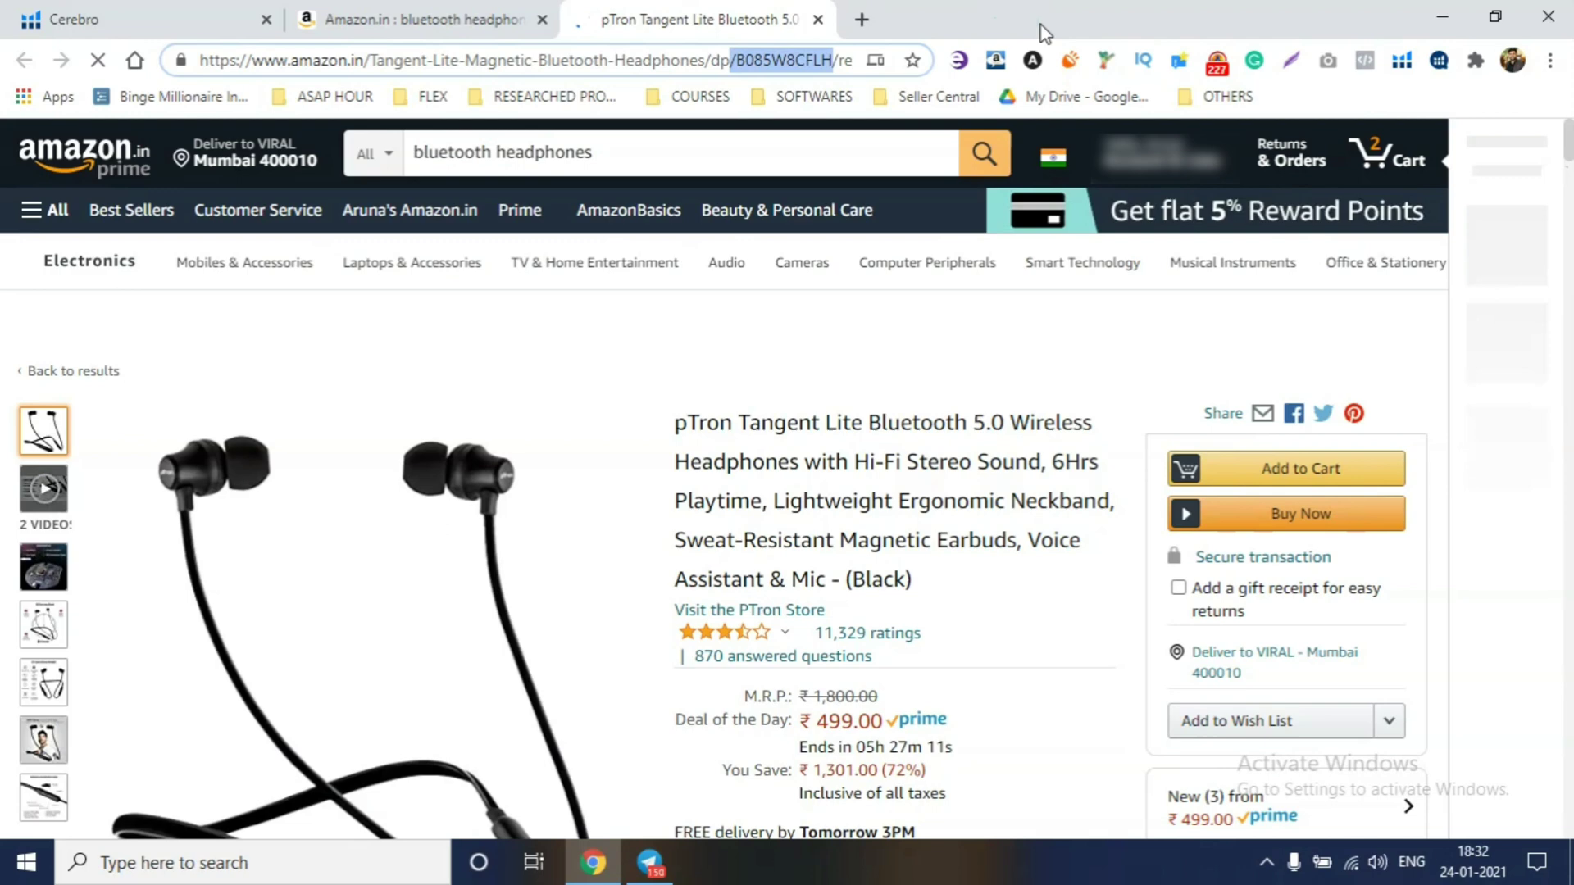
{"action": "left_click", "coordinate": [56, 10]}
{"action": "mouse_move", "coordinate": [36, 164]}
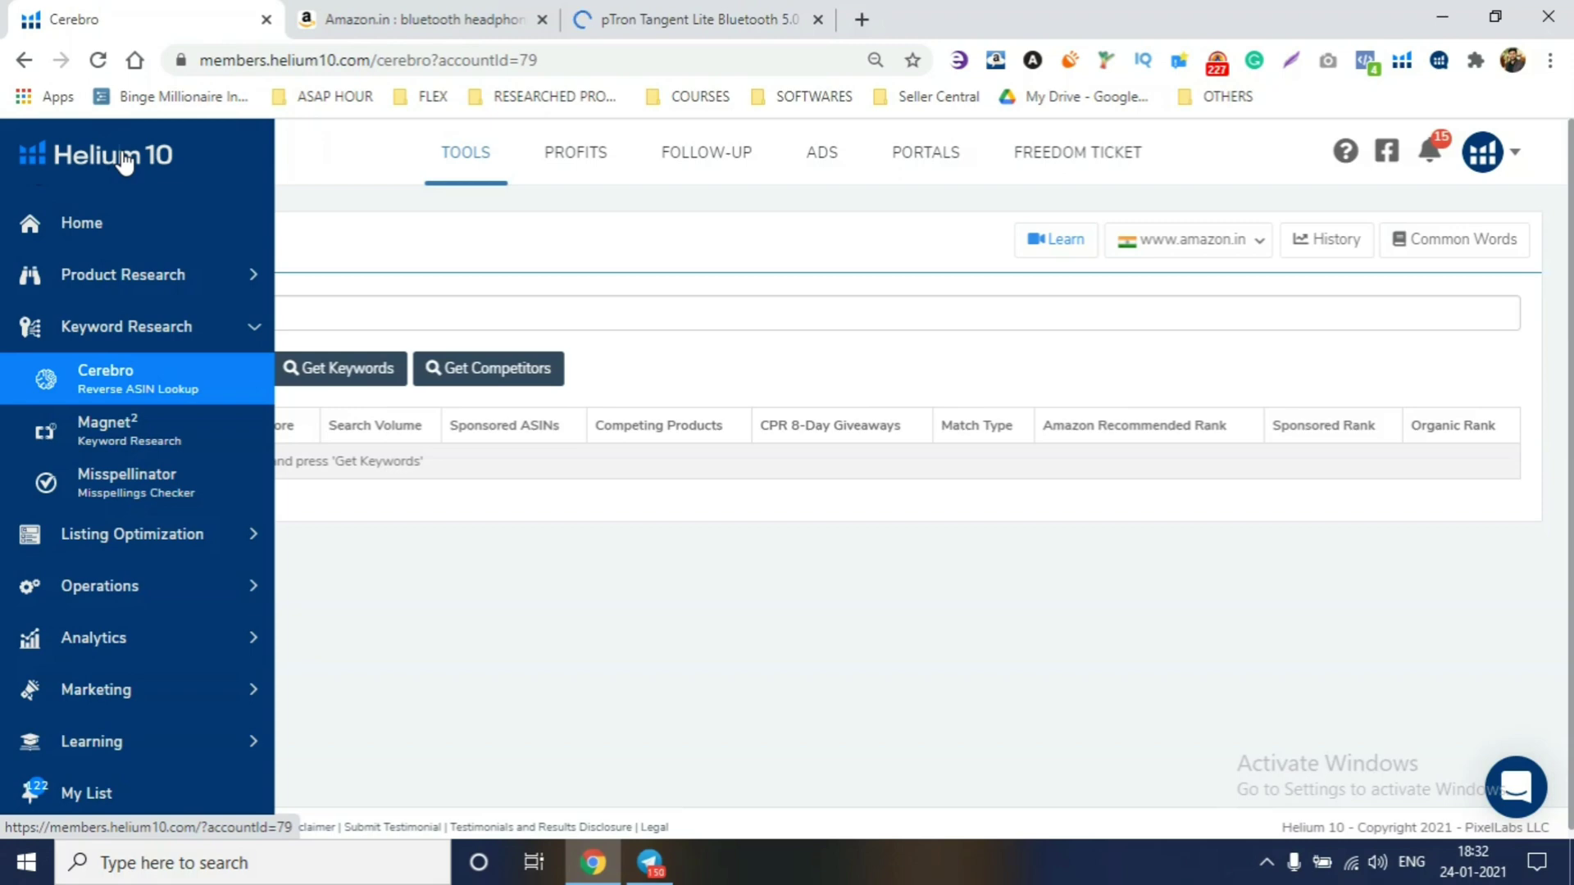
{"action": "left_click", "coordinate": [861, 19]}
{"action": "type", "text": "HRL"}
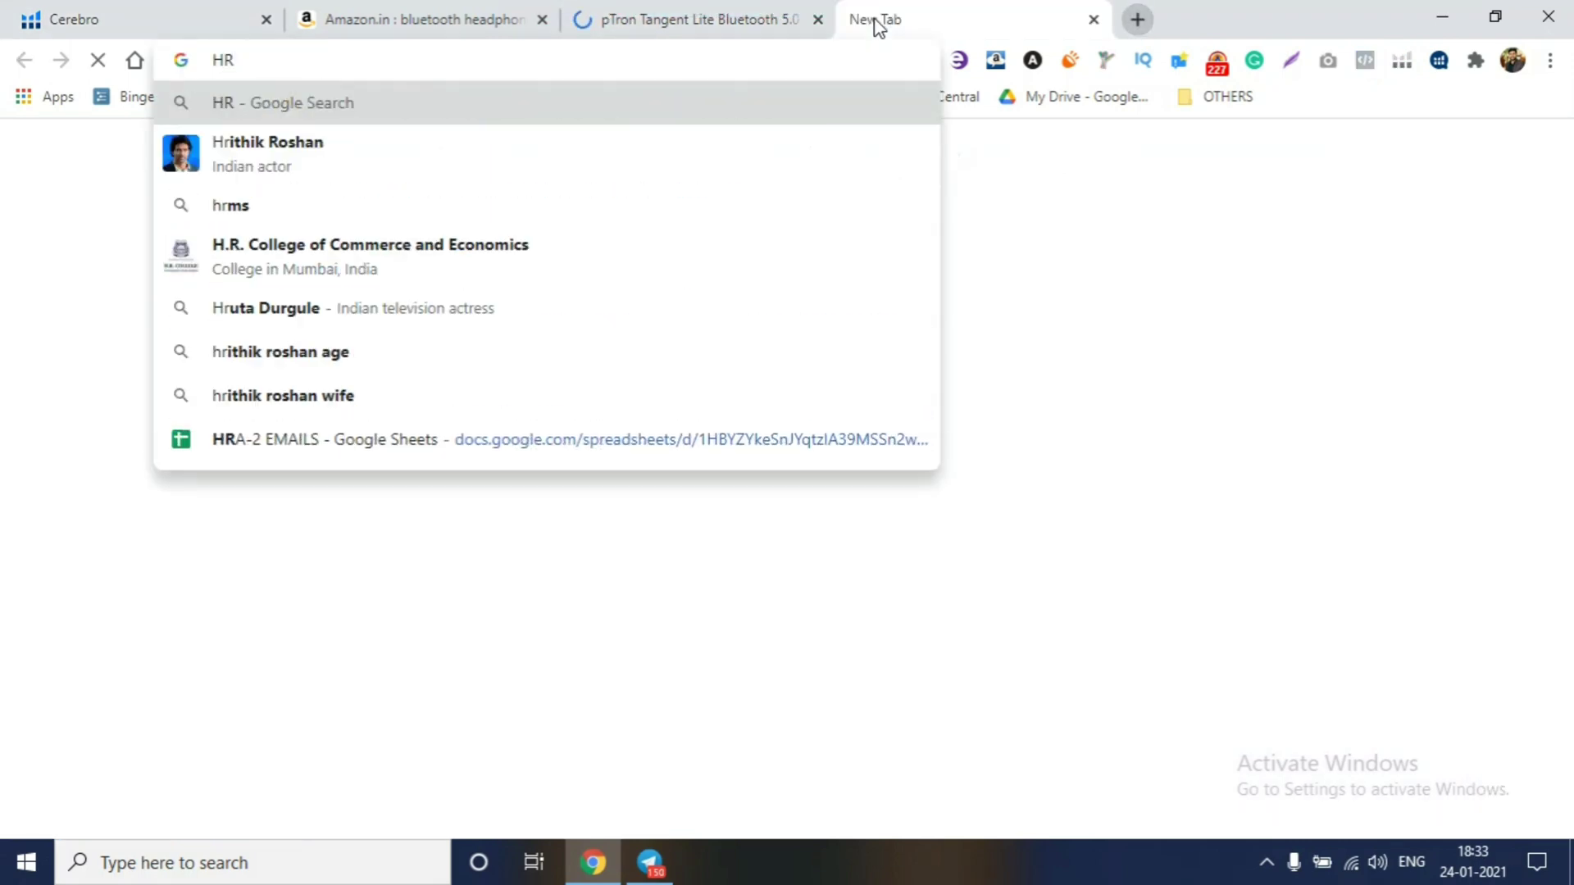
{"action": "key", "text": "BackSpace"}
{"action": "key", "text": "BackSpace"}
{"action": "type", "text": "ELIum10.com"}
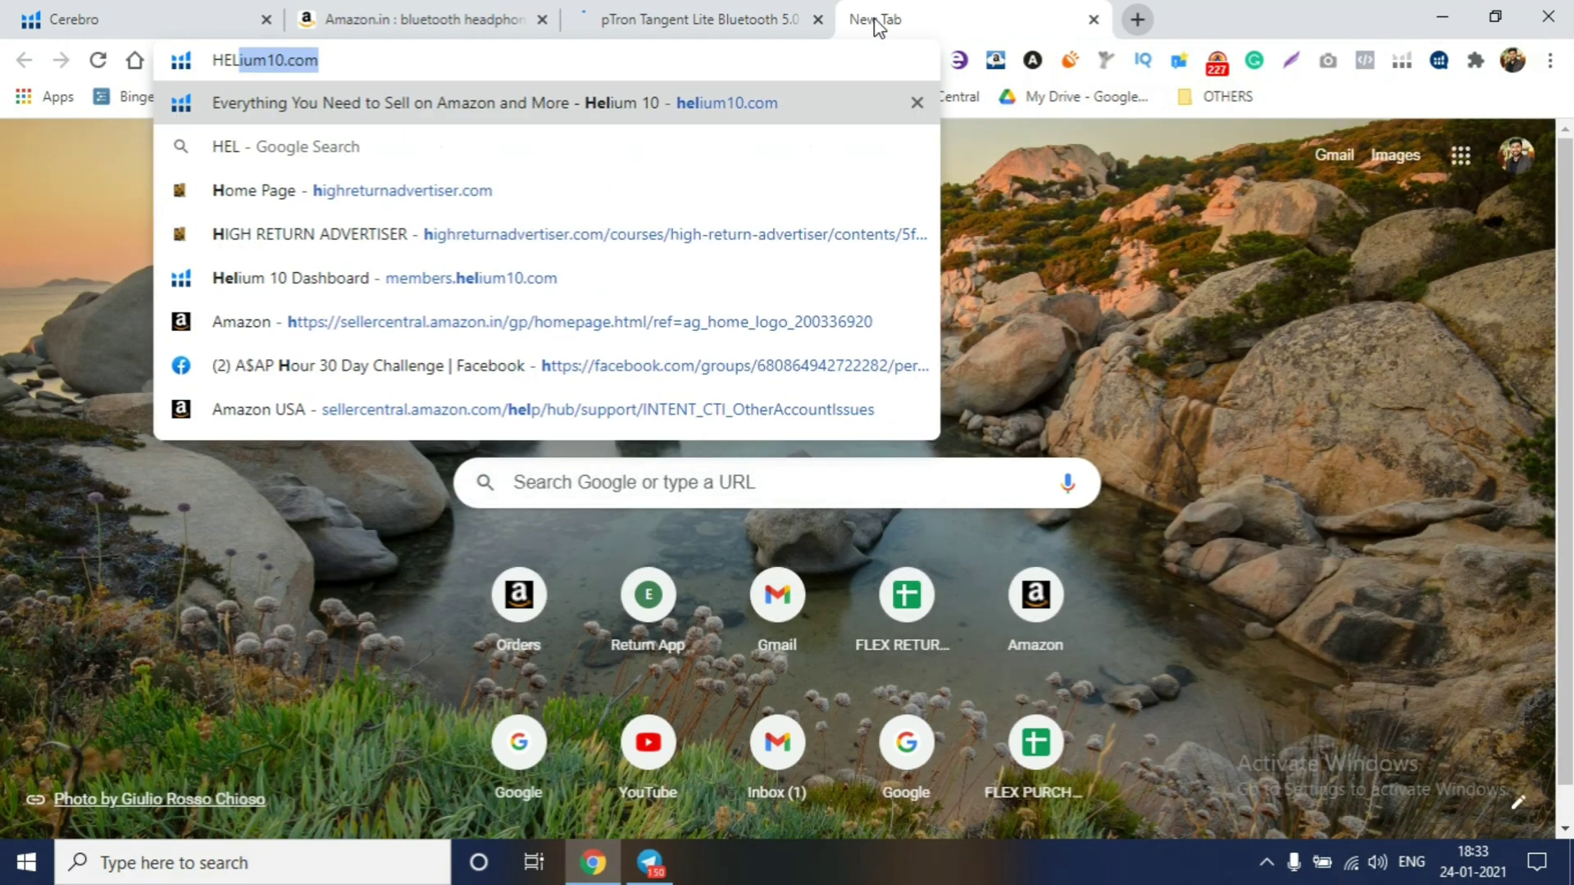
{"action": "key", "text": "Return"}
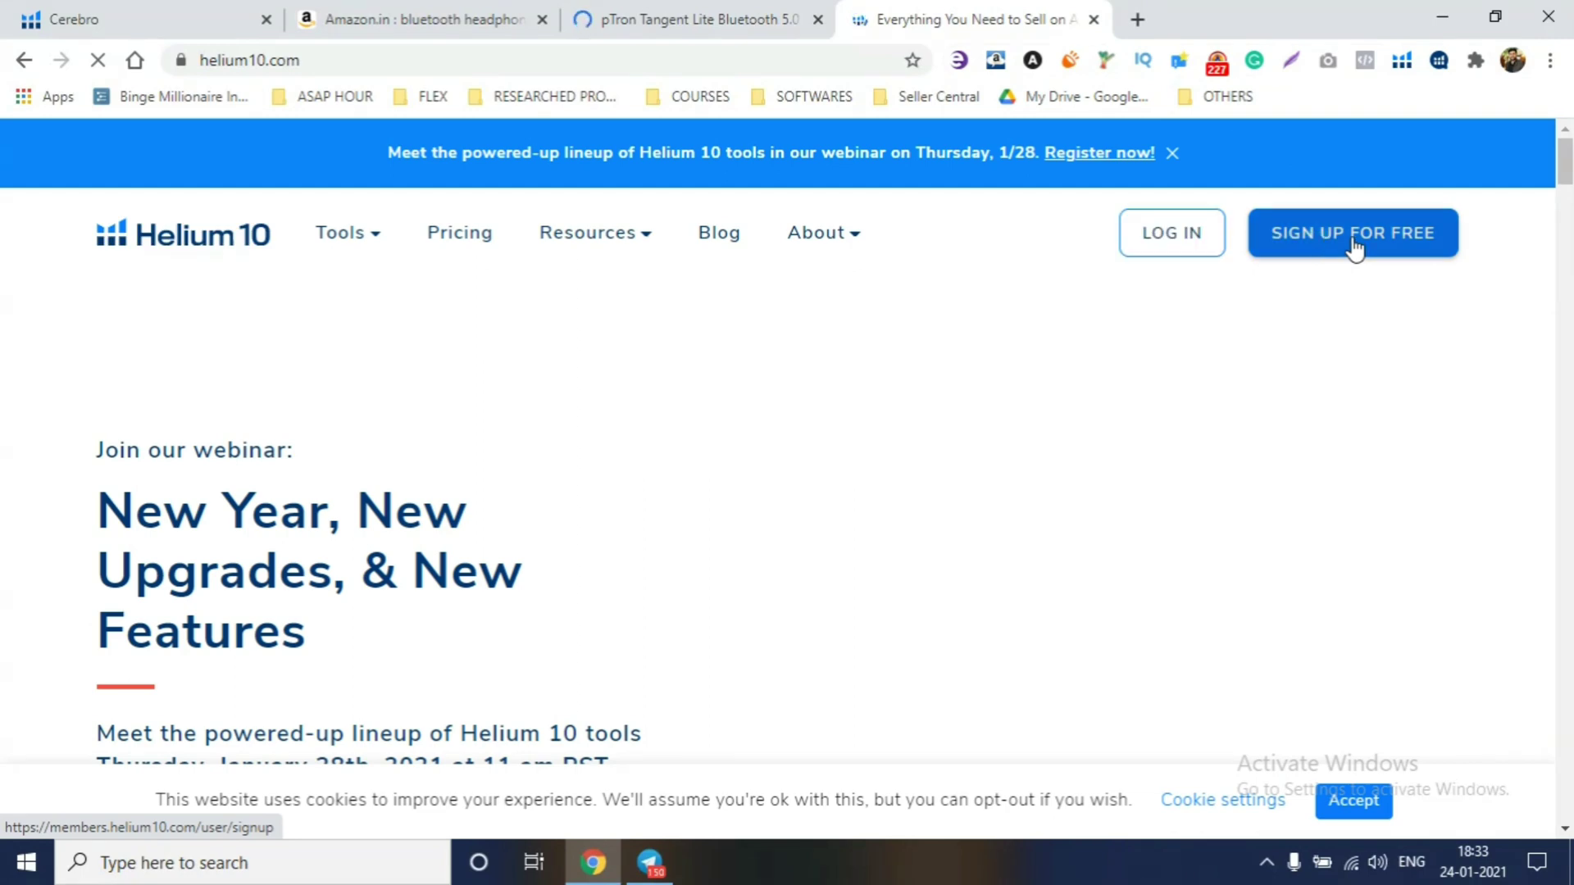
{"action": "left_click", "coordinate": [1095, 21]}
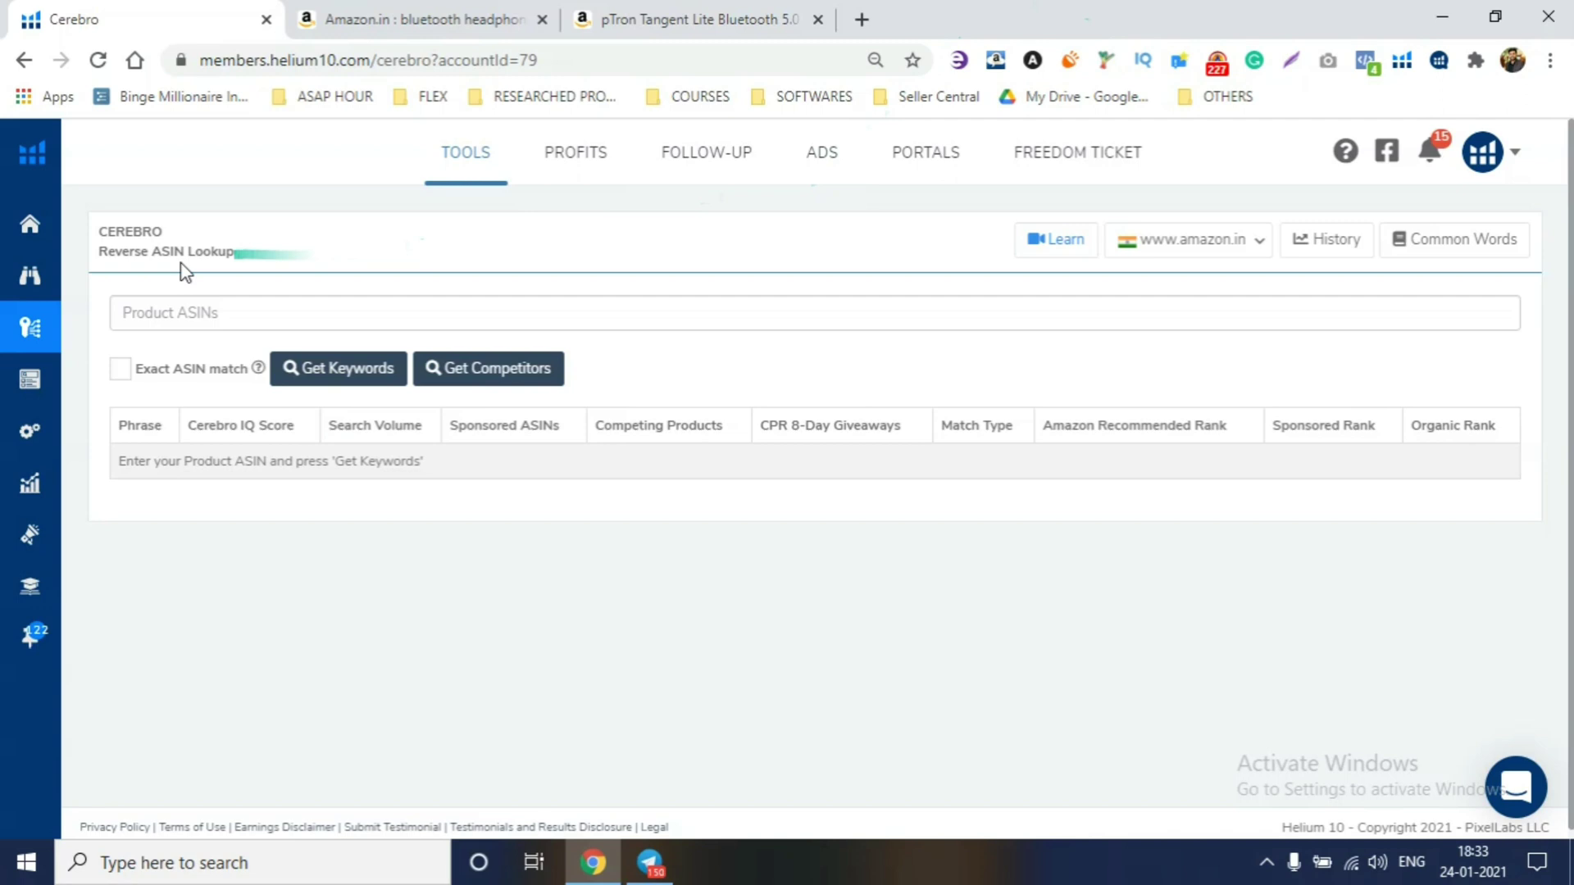
Paste ASIN B085W8CFLH into Cerebro's Product ASINs box and delete the stray leading slash
{"action": "mouse_move", "coordinate": [6, 191]}
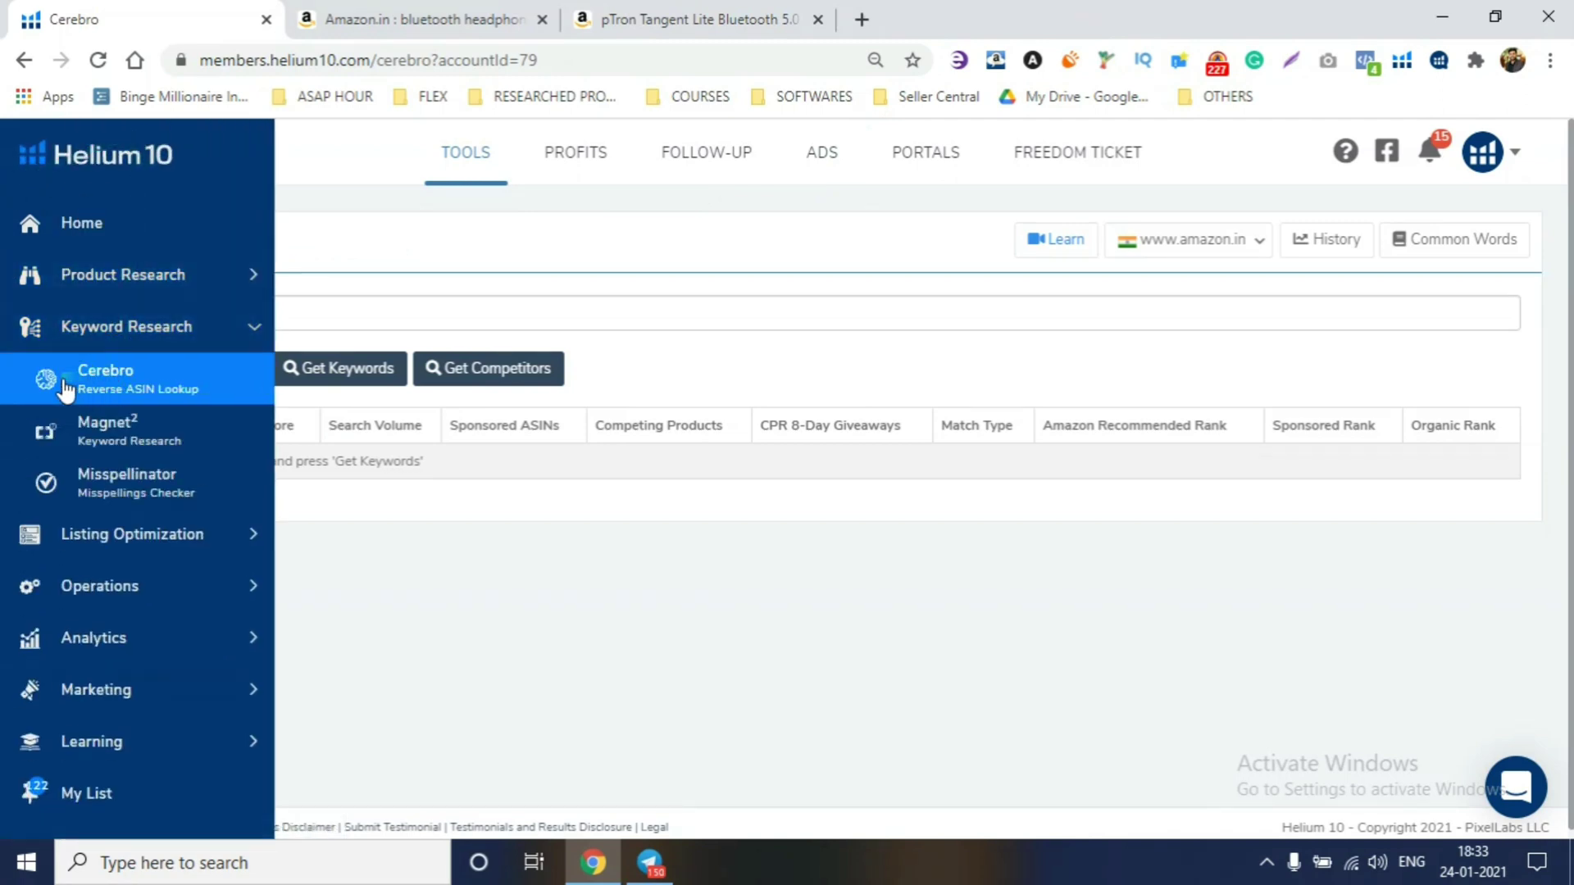
{"action": "left_click", "coordinate": [135, 385]}
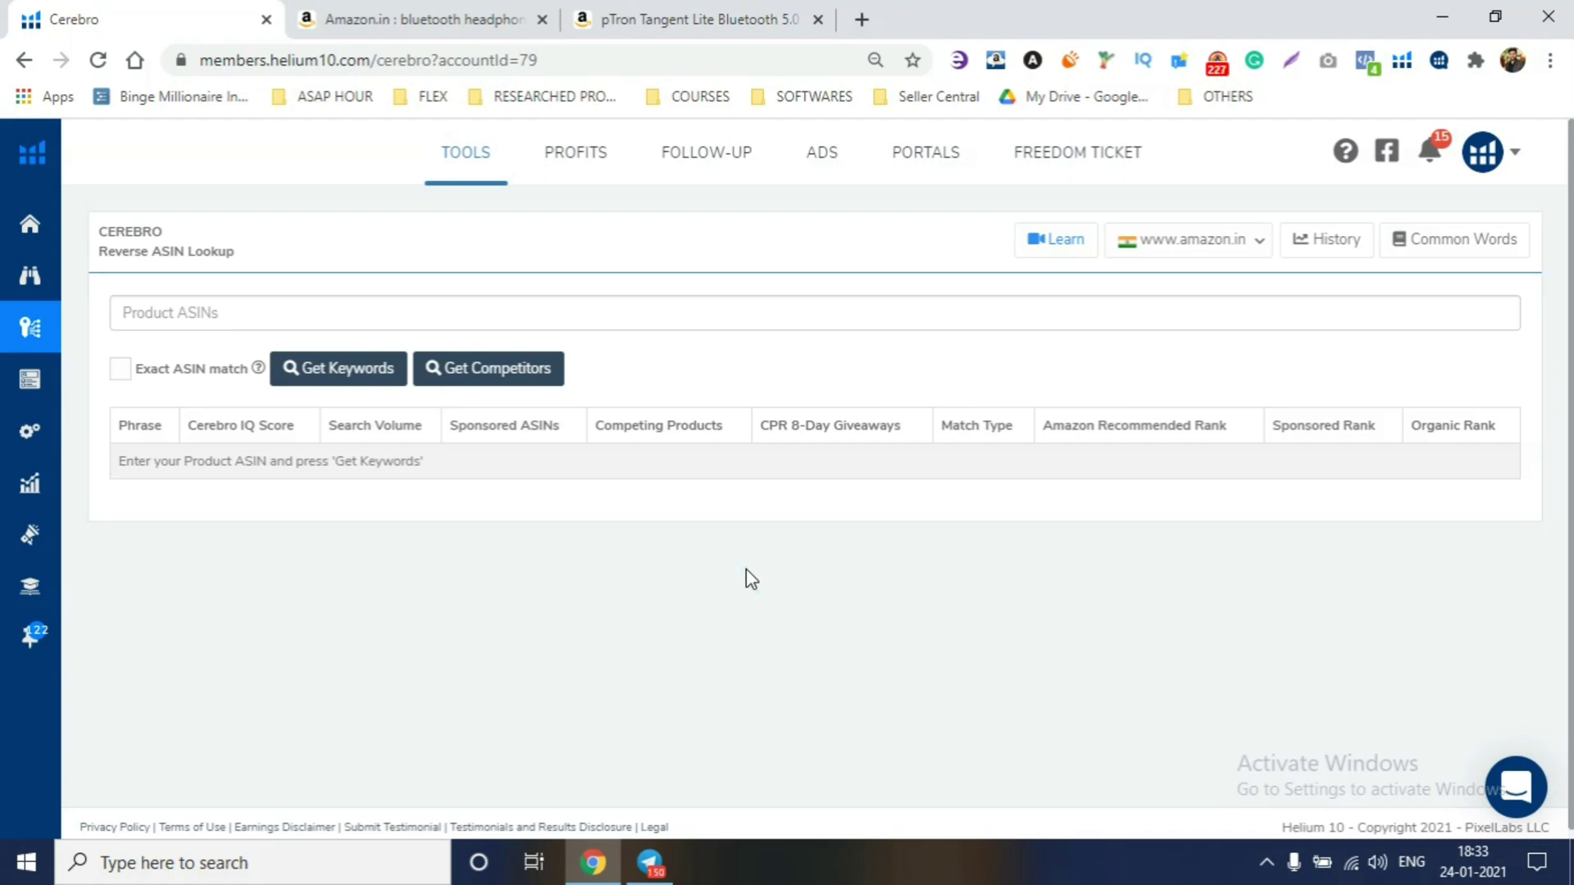
{"action": "left_click", "coordinate": [367, 321]}
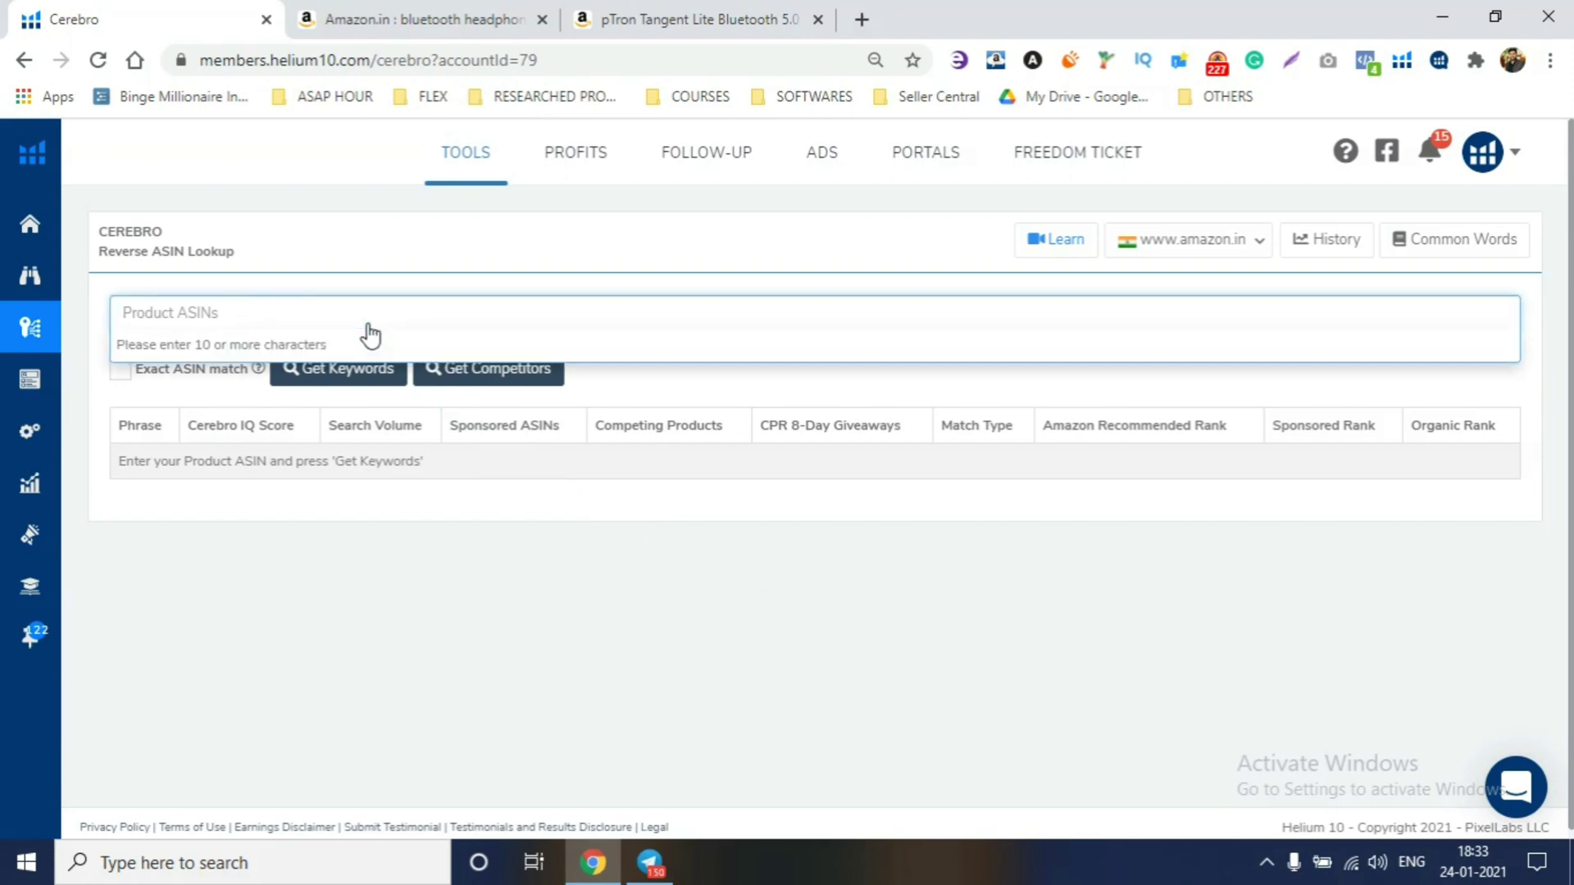
{"action": "type", "text": "/B085W8CFLH"}
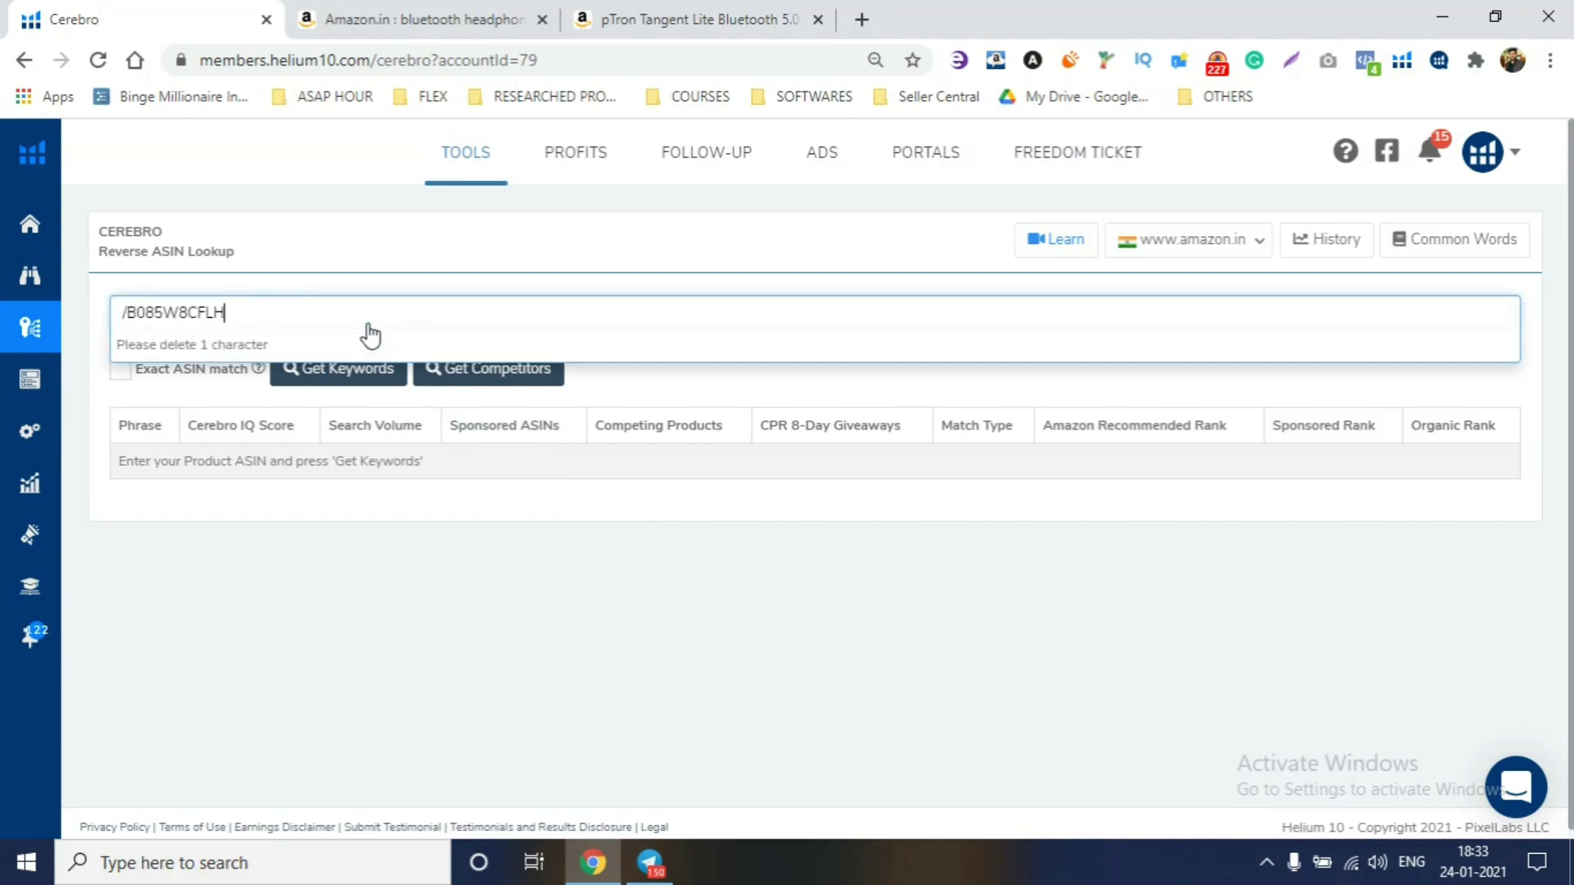
{"action": "key", "text": "Home"}
{"action": "key", "text": "Delete"}
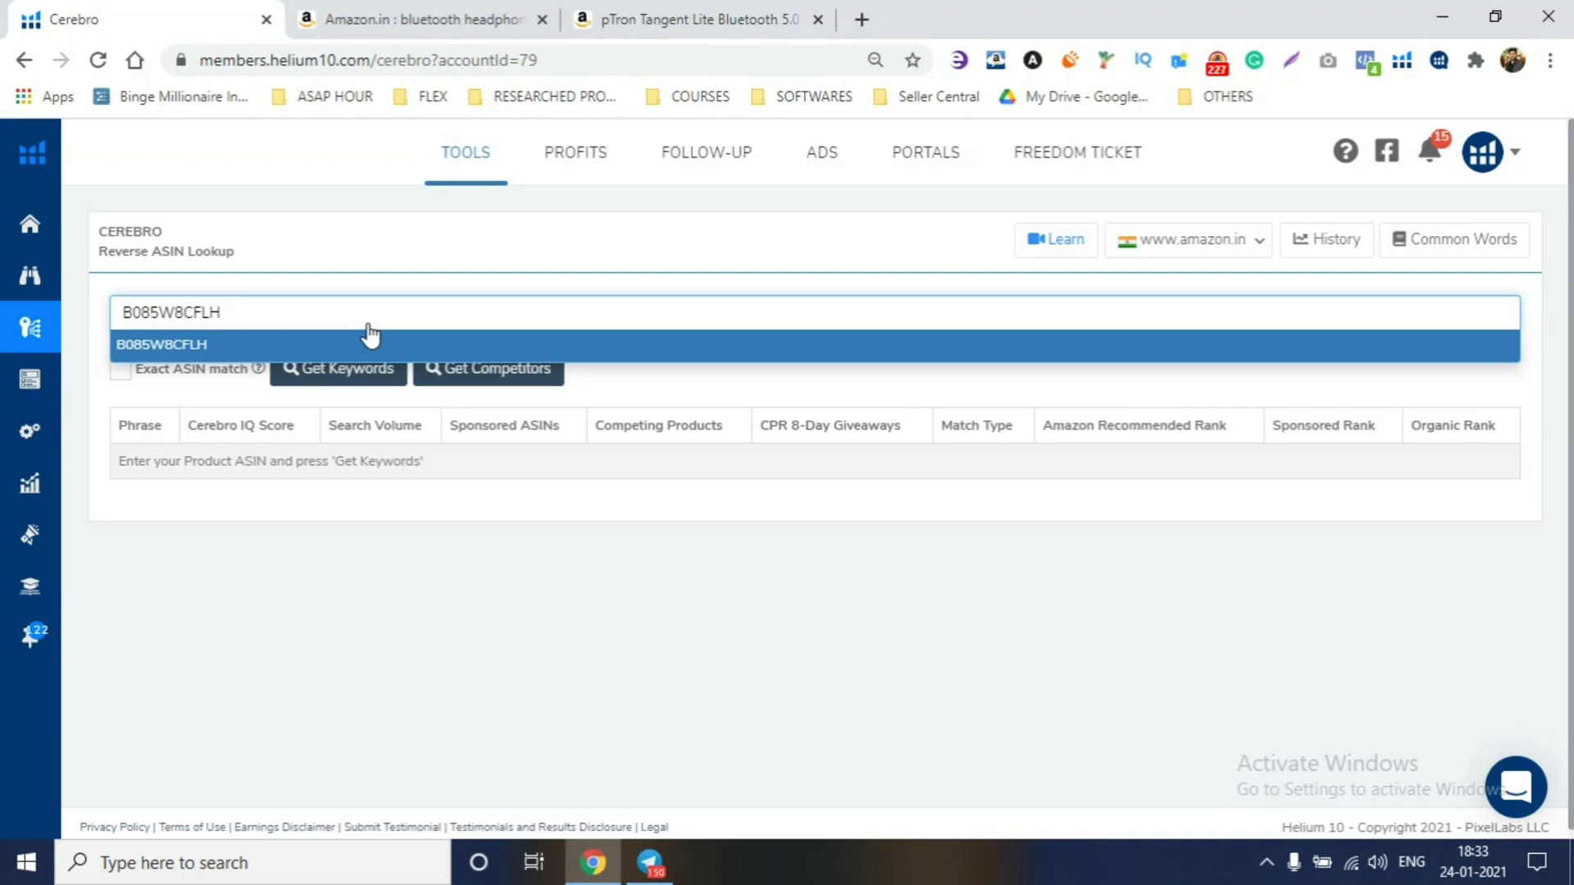
On the pTron Tangent Lite page, select ASIN B085W8CFLH under Additional Information
{"action": "left_click", "coordinate": [631, 18]}
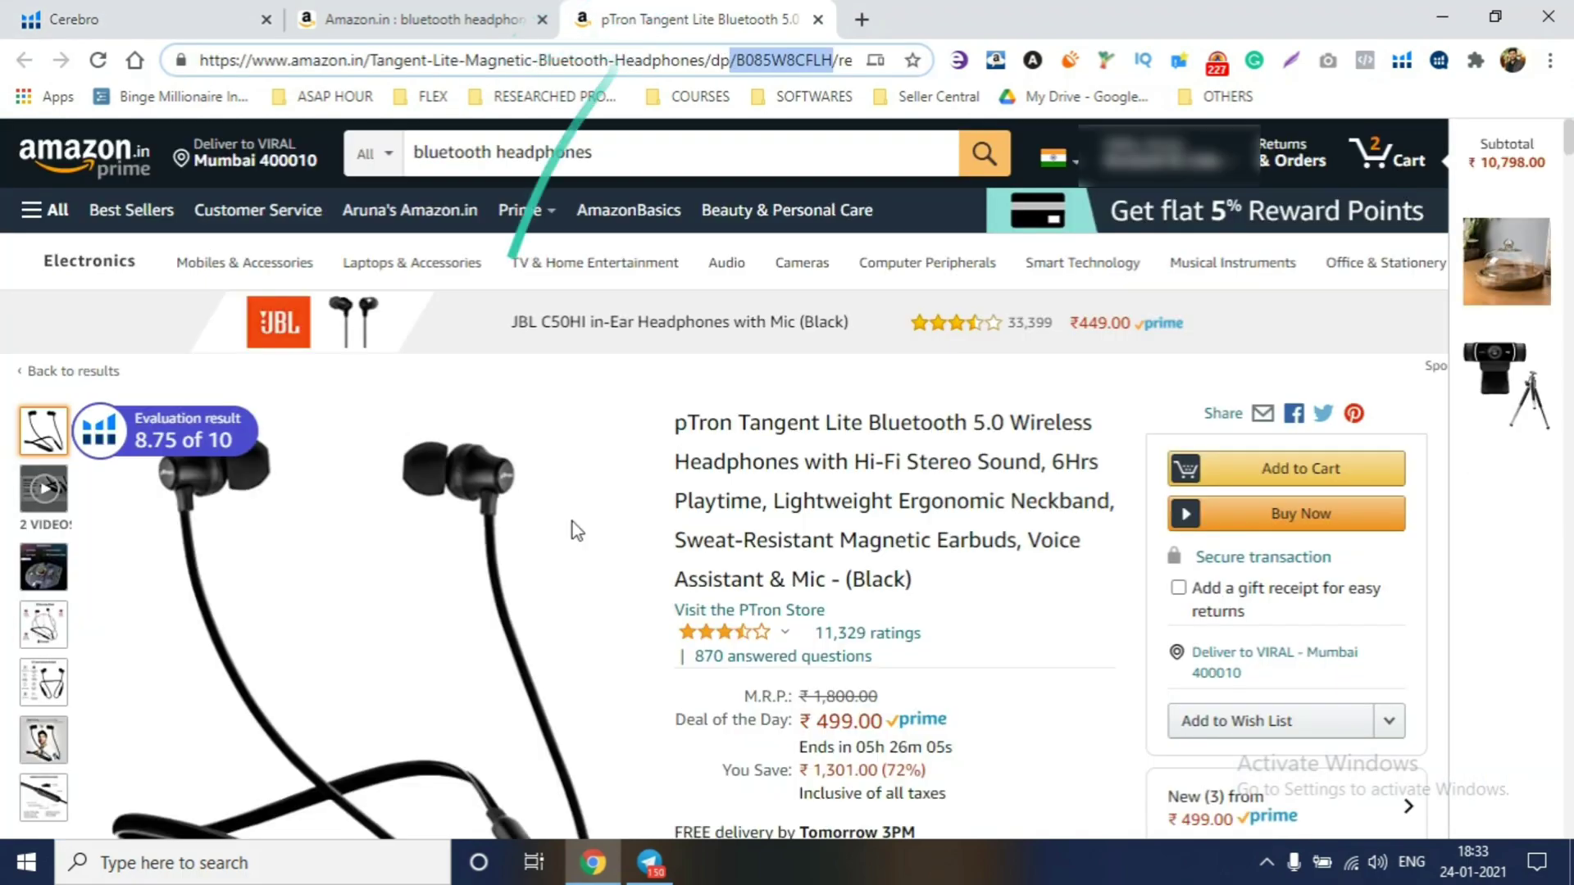
{"action": "scroll", "coordinate": [820, 537], "scroll_direction": "down", "scroll_amount": 15}
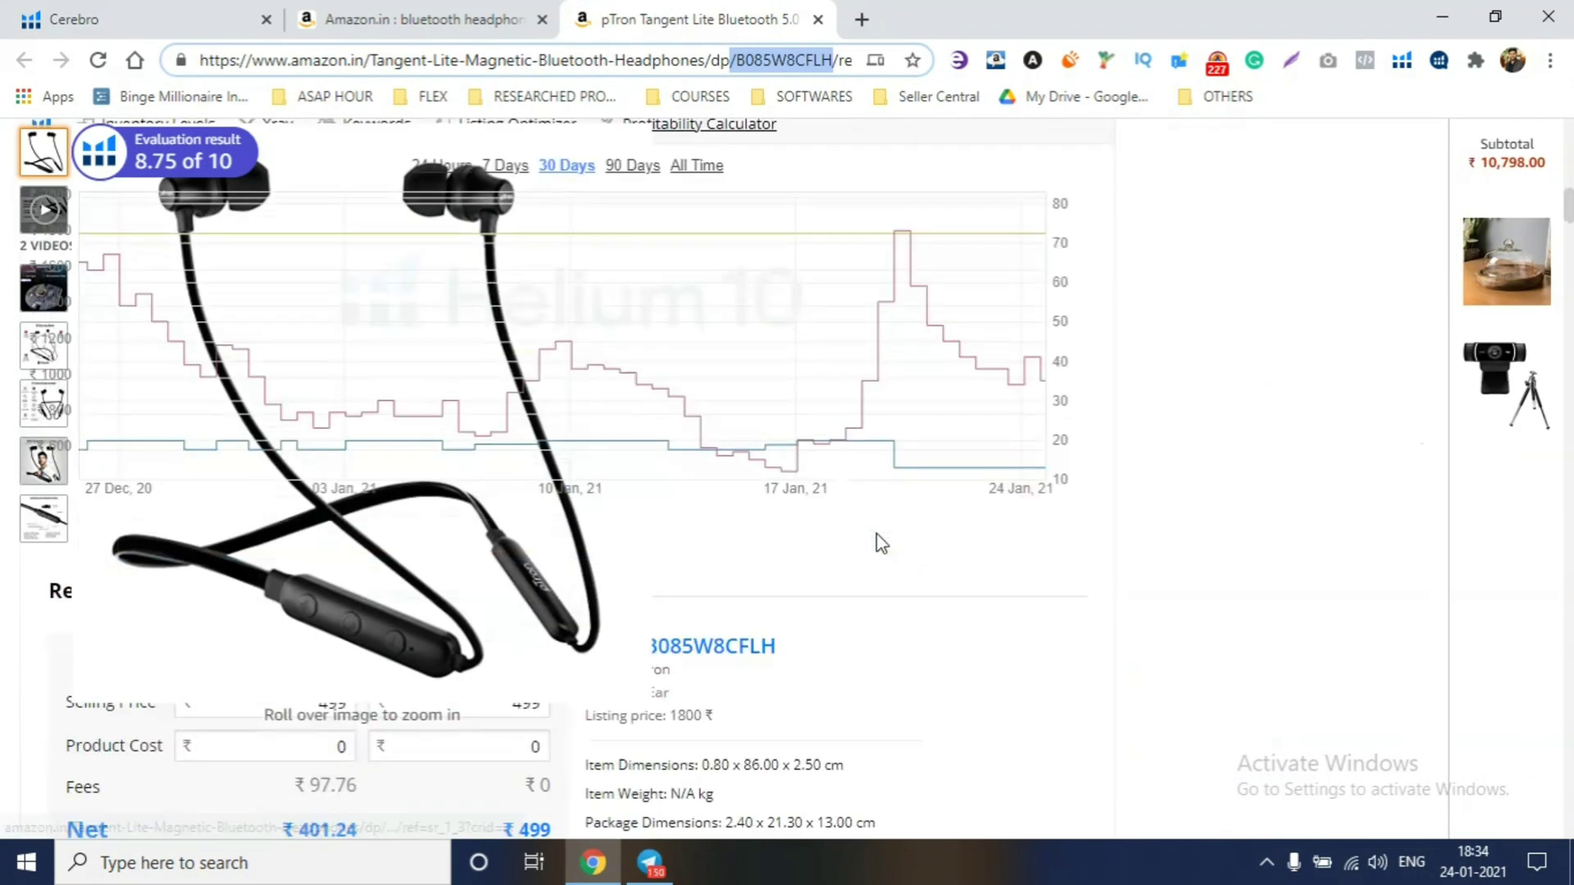
{"action": "scroll", "coordinate": [881, 543], "scroll_direction": "down", "scroll_amount": 15}
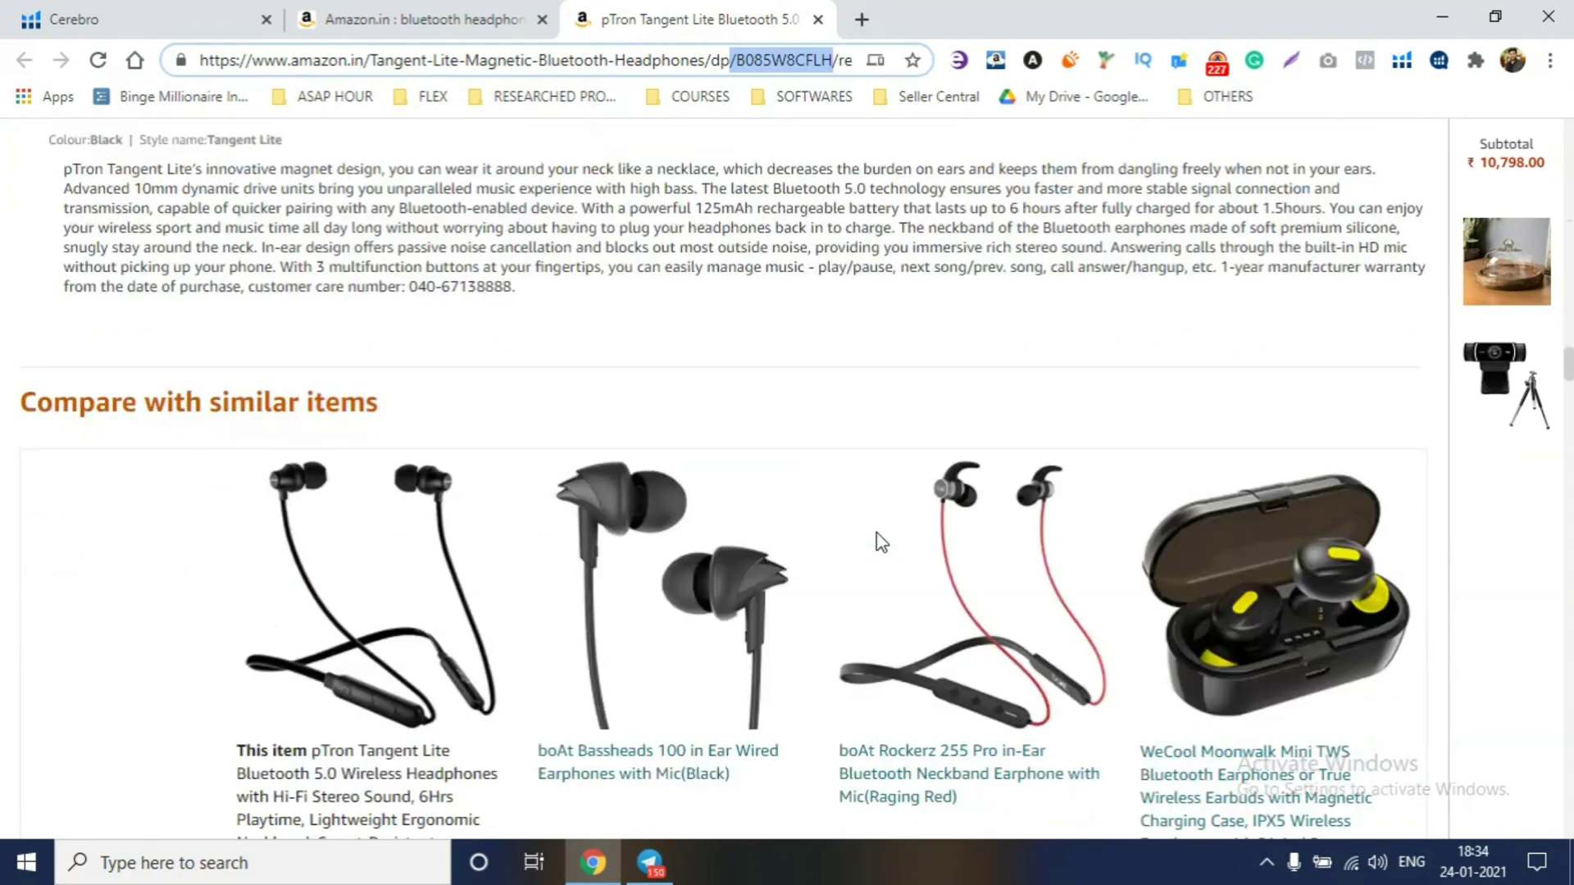
{"action": "scroll", "coordinate": [879, 541], "scroll_direction": "down", "scroll_amount": 15}
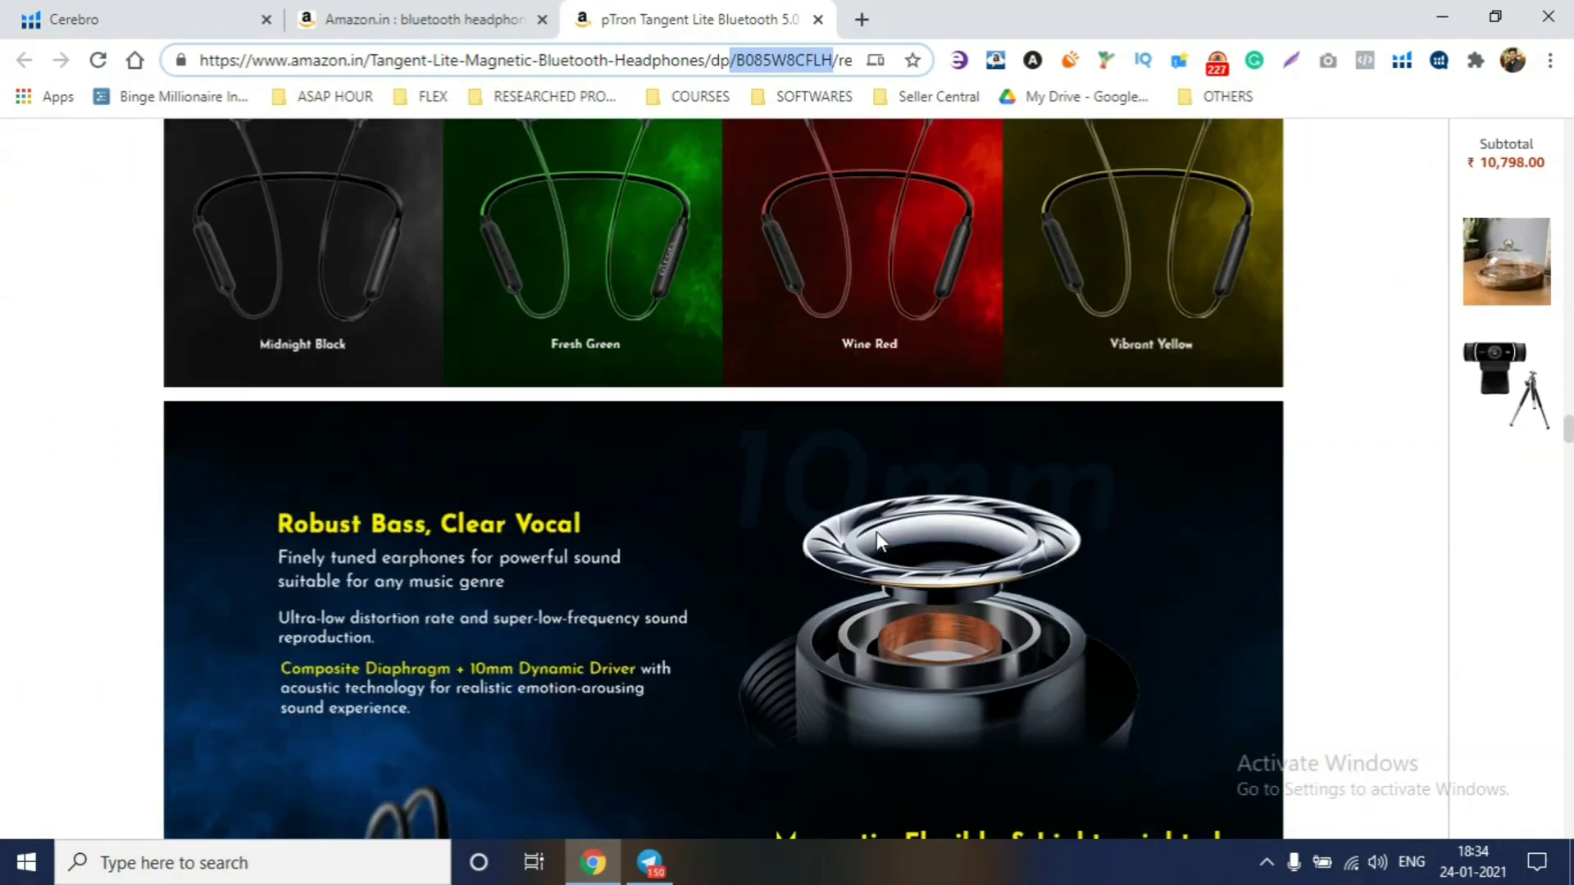
{"action": "scroll", "coordinate": [877, 532], "scroll_direction": "down", "scroll_amount": 20}
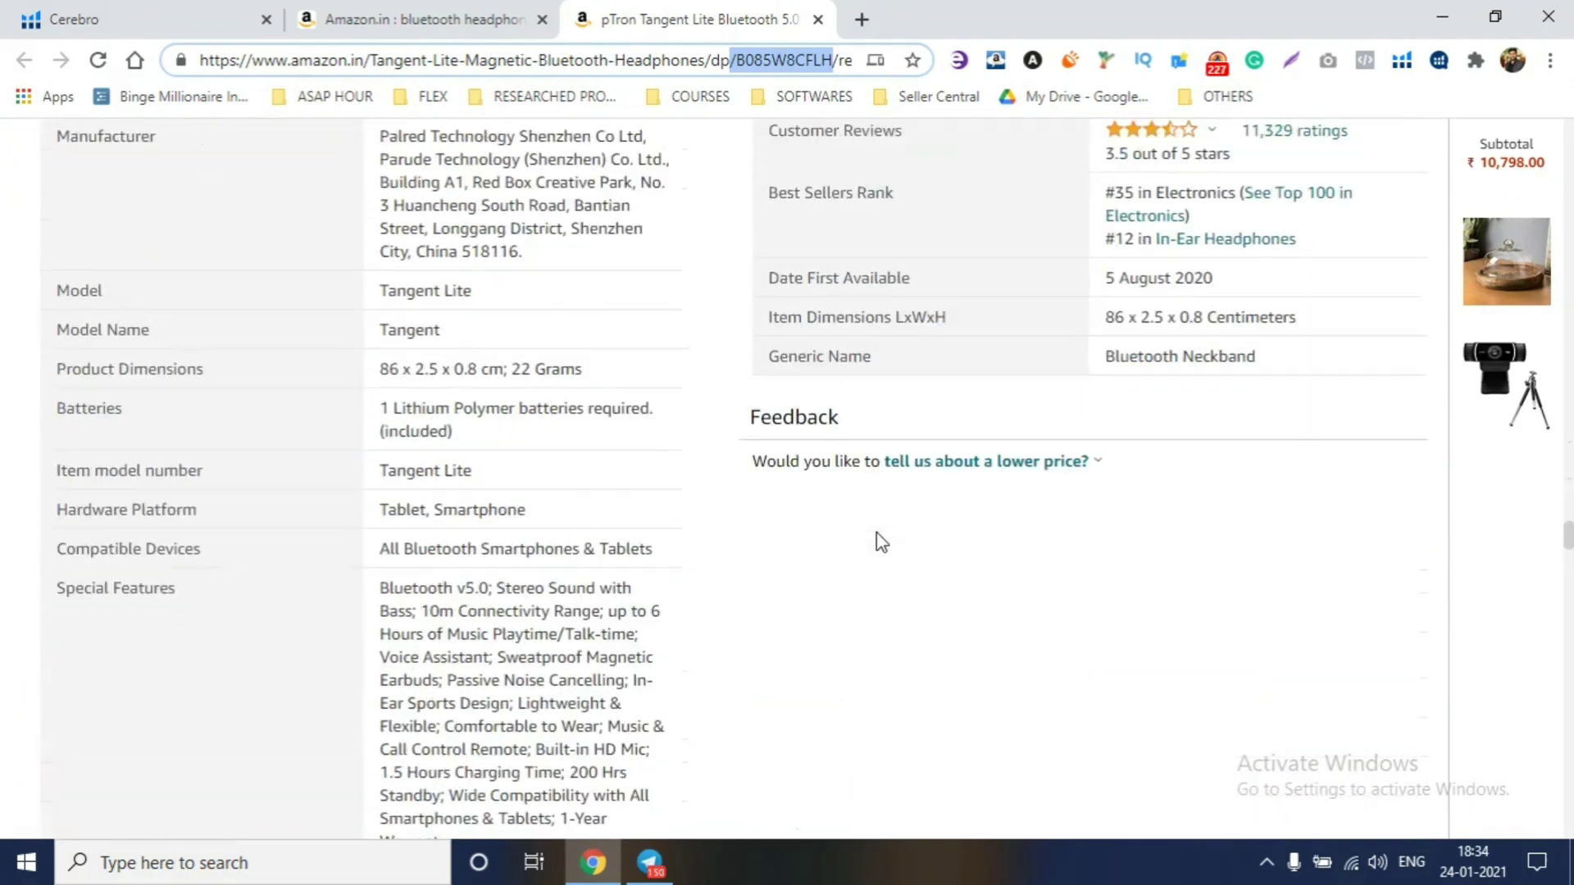
{"action": "scroll", "coordinate": [896, 523], "scroll_direction": "up", "scroll_amount": 3}
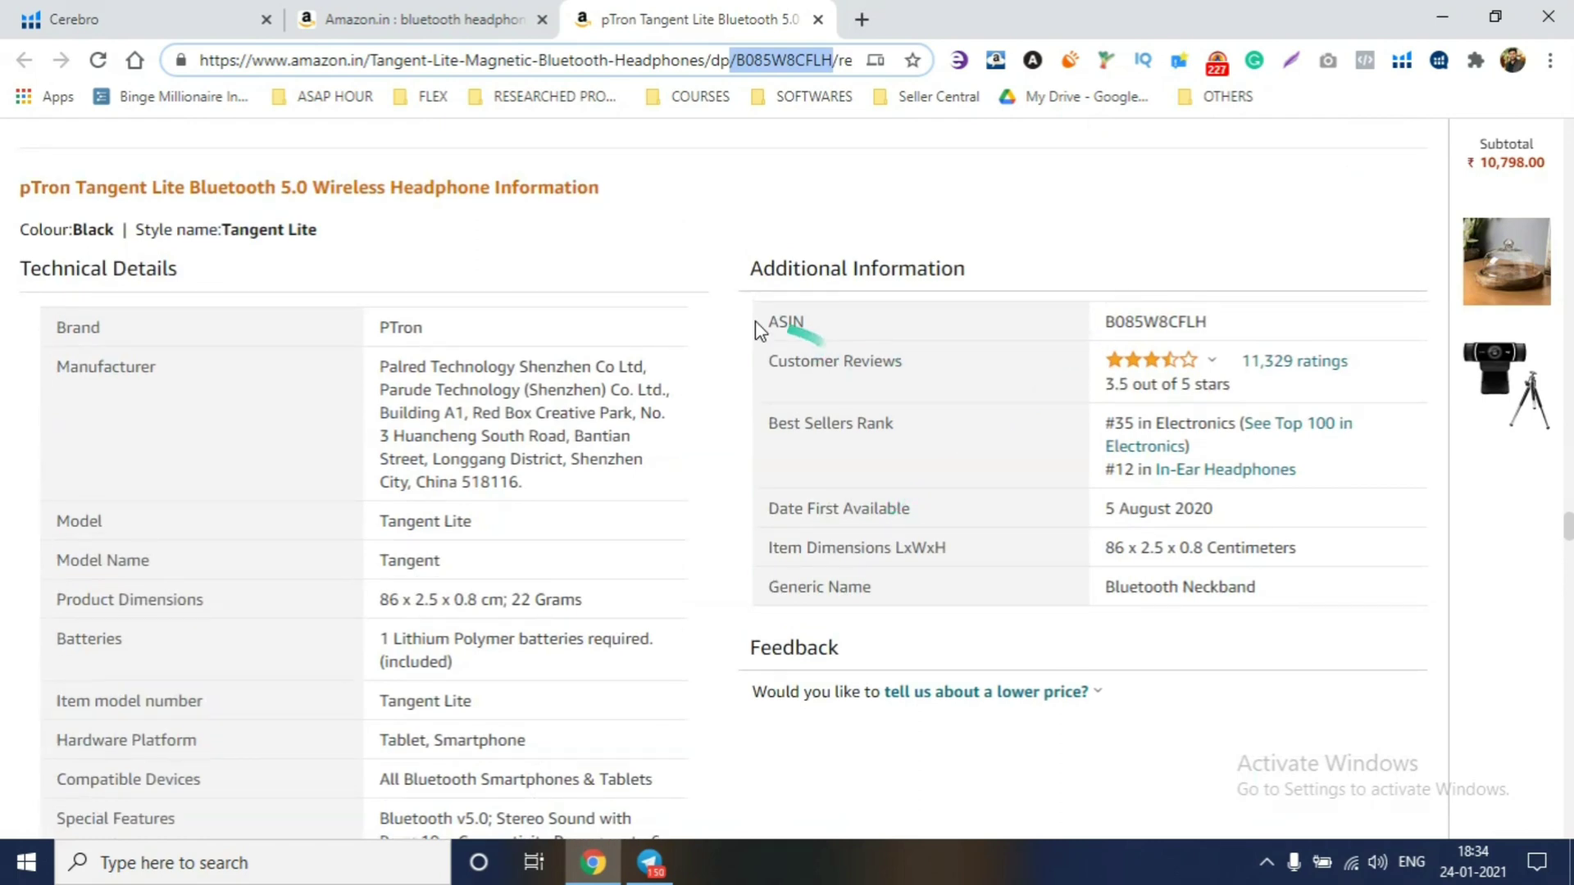
{"action": "double_click", "coordinate": [785, 321]}
{"action": "left_click_drag", "start_coordinate": [1211, 322], "coordinate": [1078, 309]}
Fetch Cerebro keywords for B085W8CFLH with Exact ASIN match, getting 13,353 keywords
{"action": "left_click", "coordinate": [238, 12]}
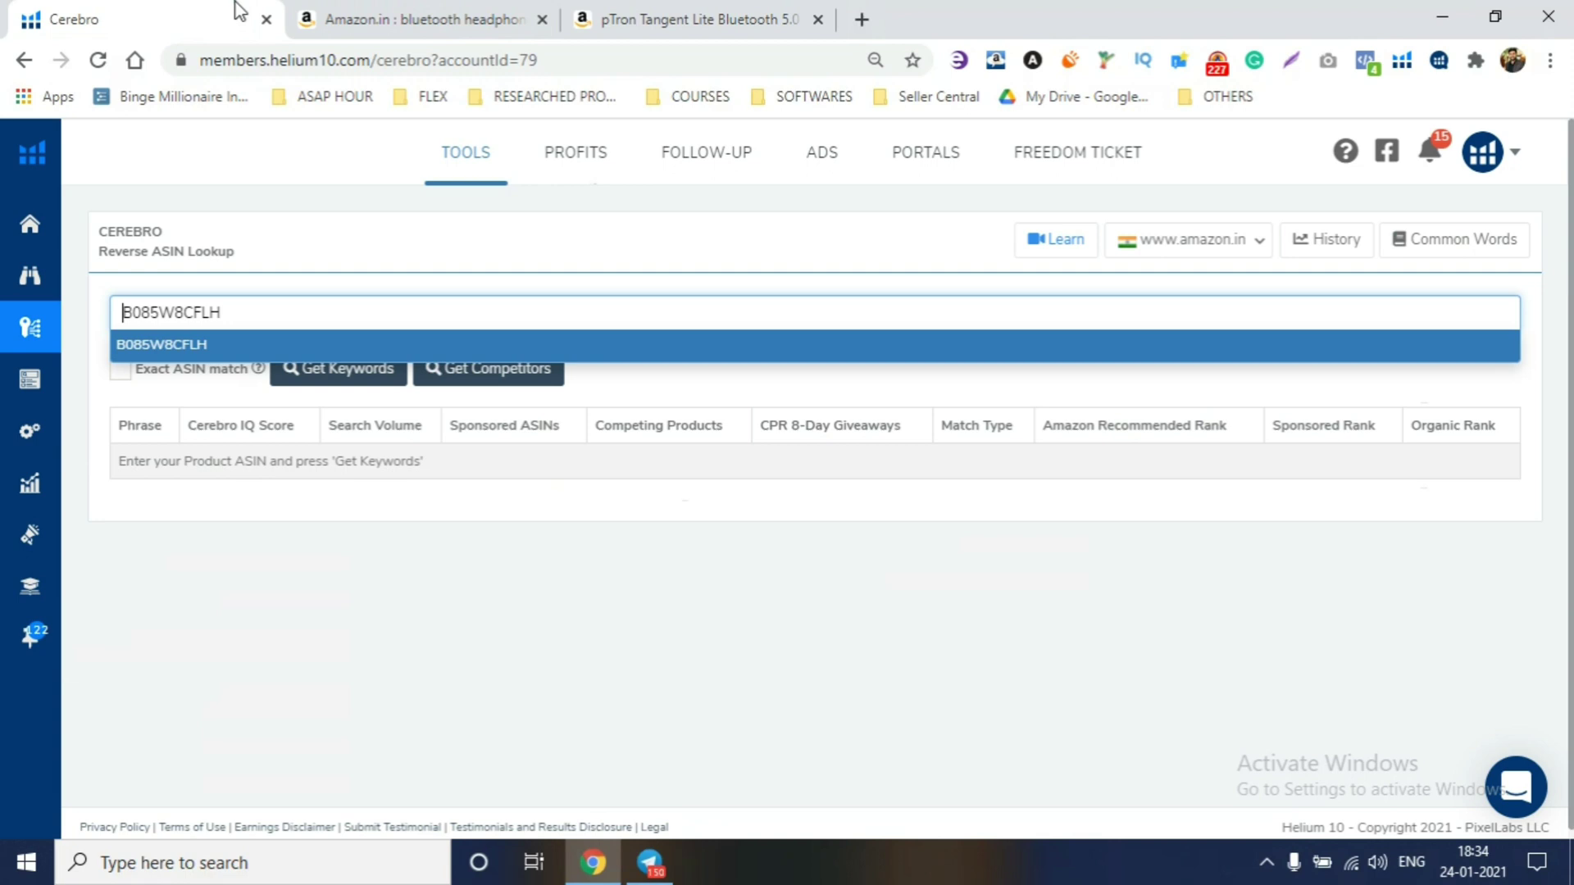
{"action": "key", "text": "Return"}
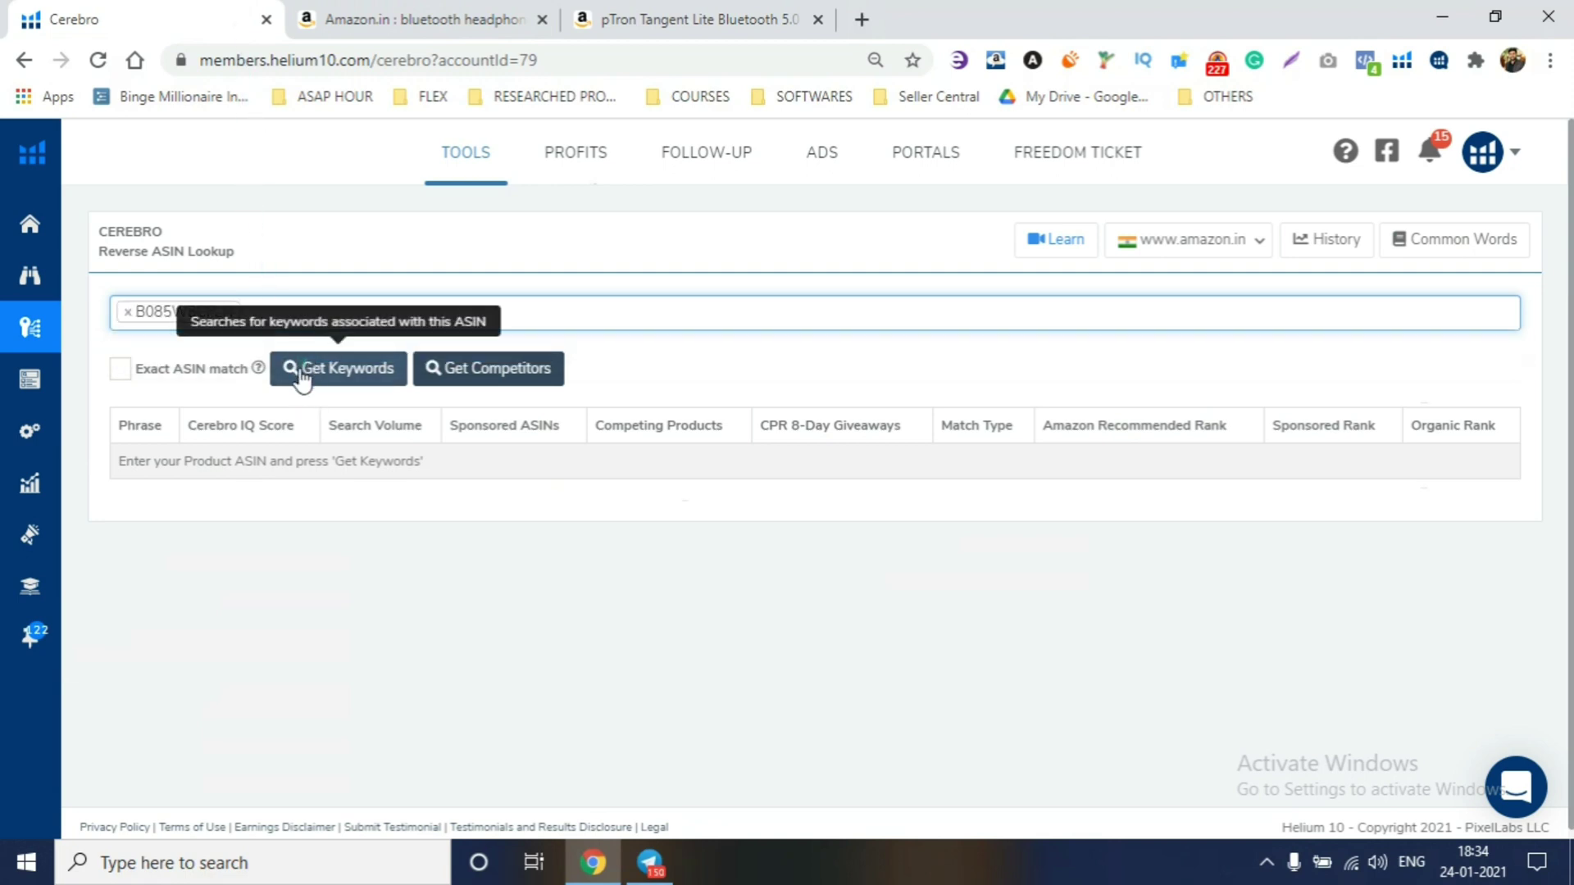
{"action": "left_click", "coordinate": [121, 373]}
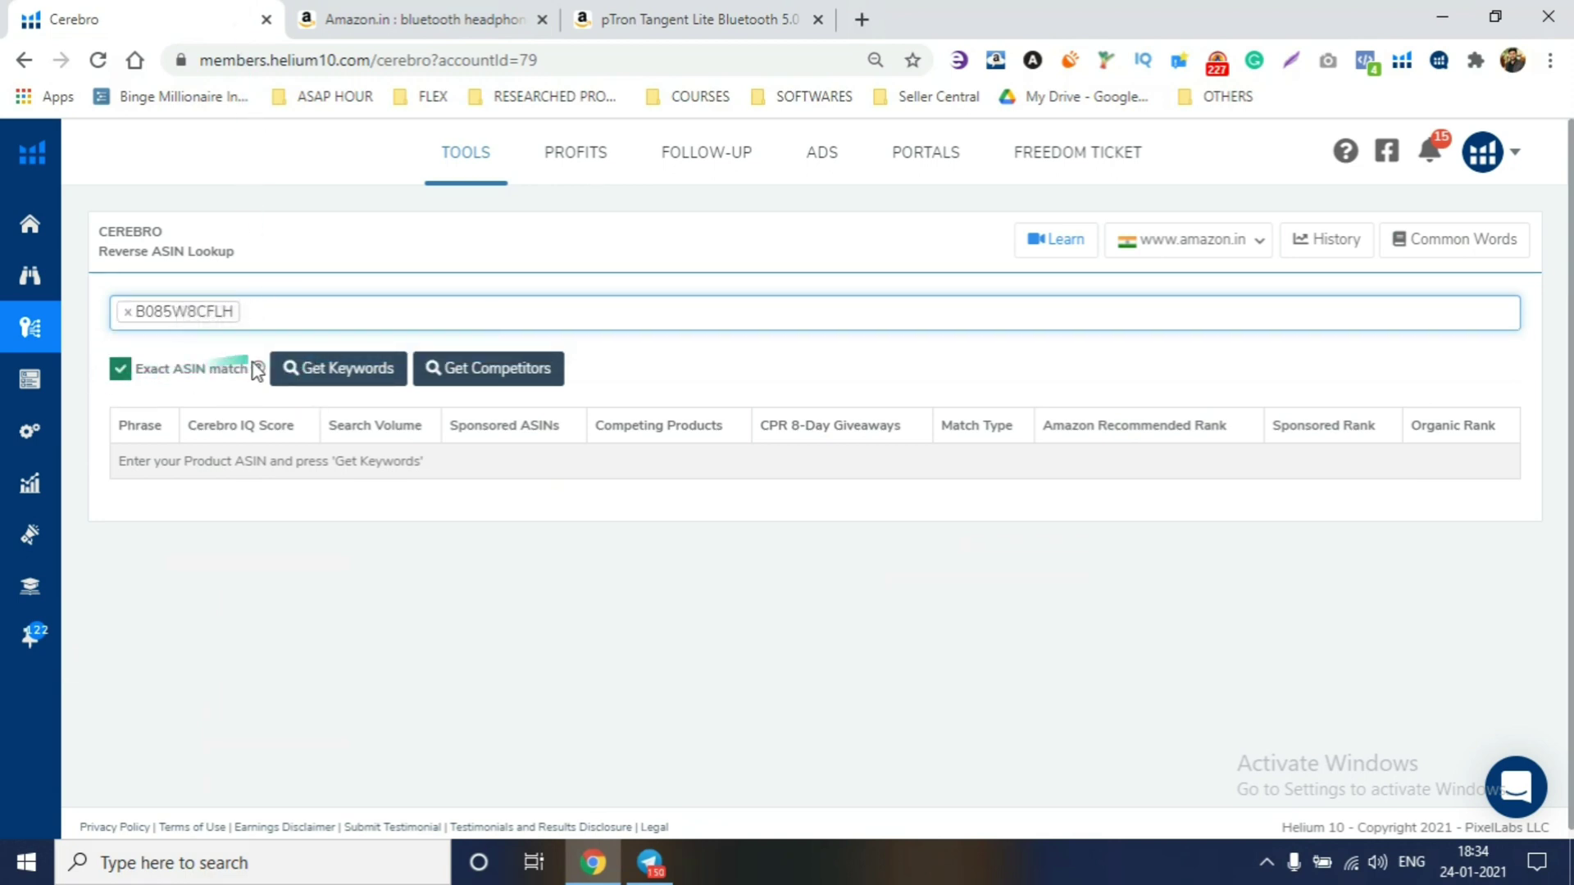
{"action": "left_click", "coordinate": [310, 373]}
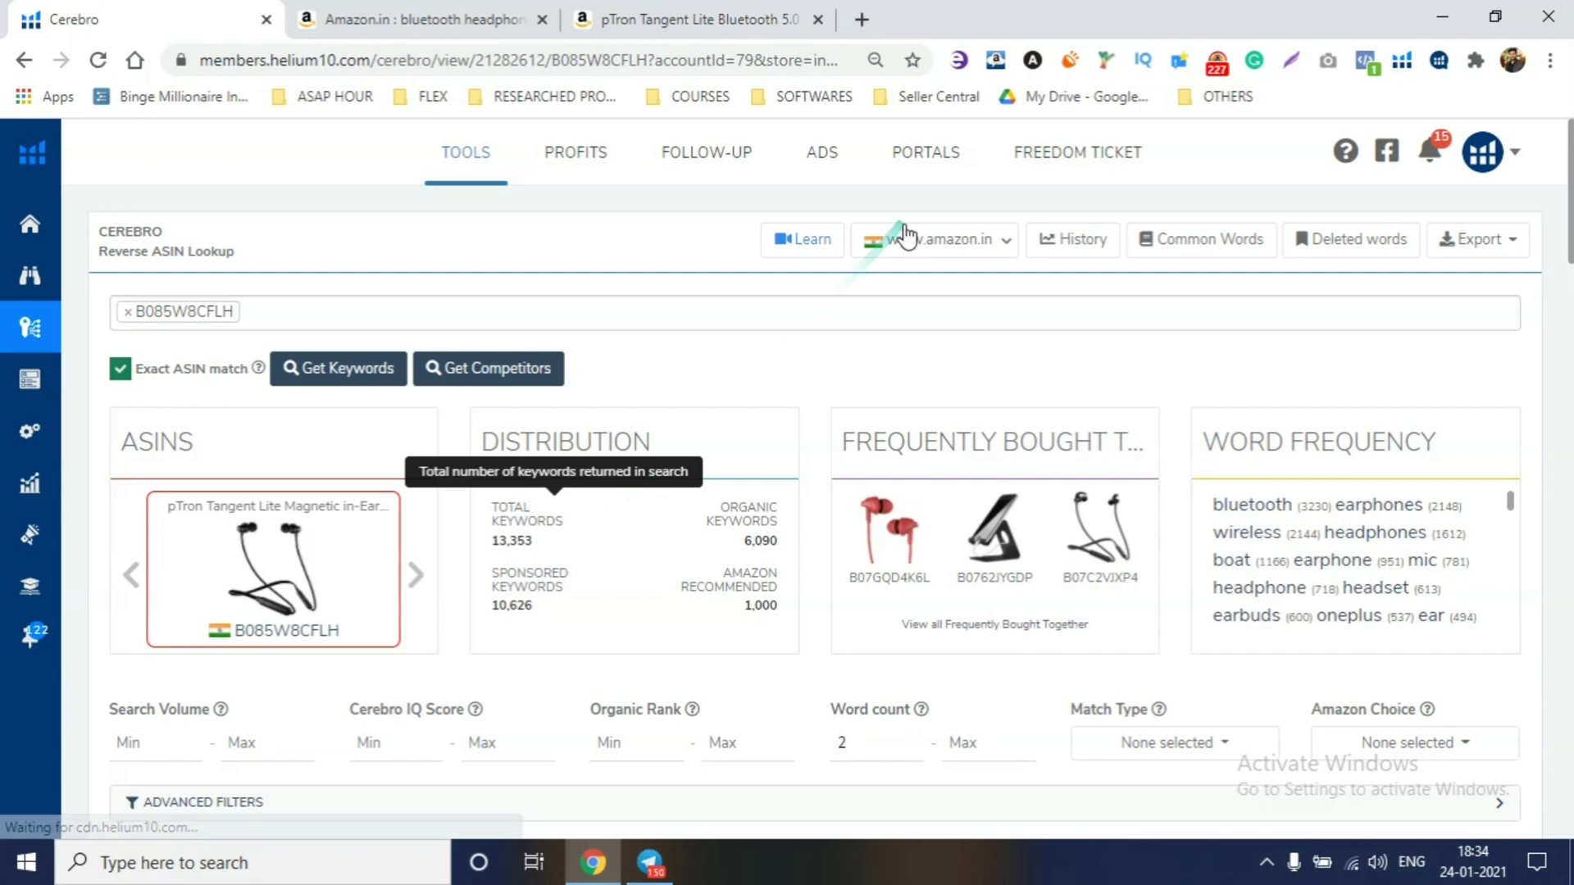
Expand Advanced Filters and restrict Match Type to Organic only
{"action": "scroll", "coordinate": [832, 328], "scroll_direction": "down", "scroll_amount": 4}
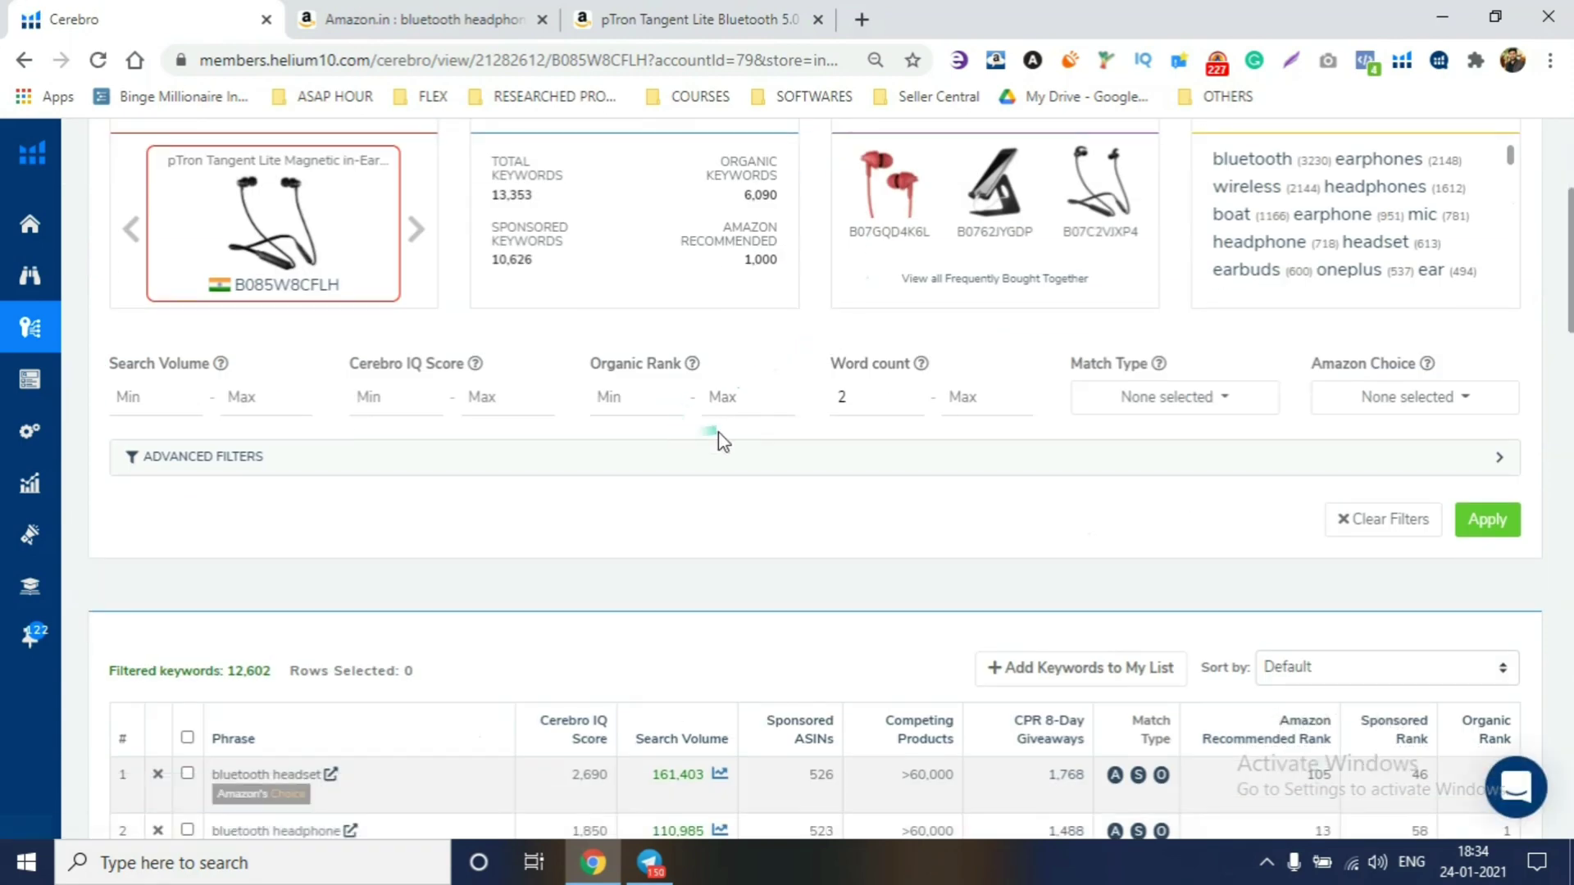
{"action": "left_click", "coordinate": [722, 459]}
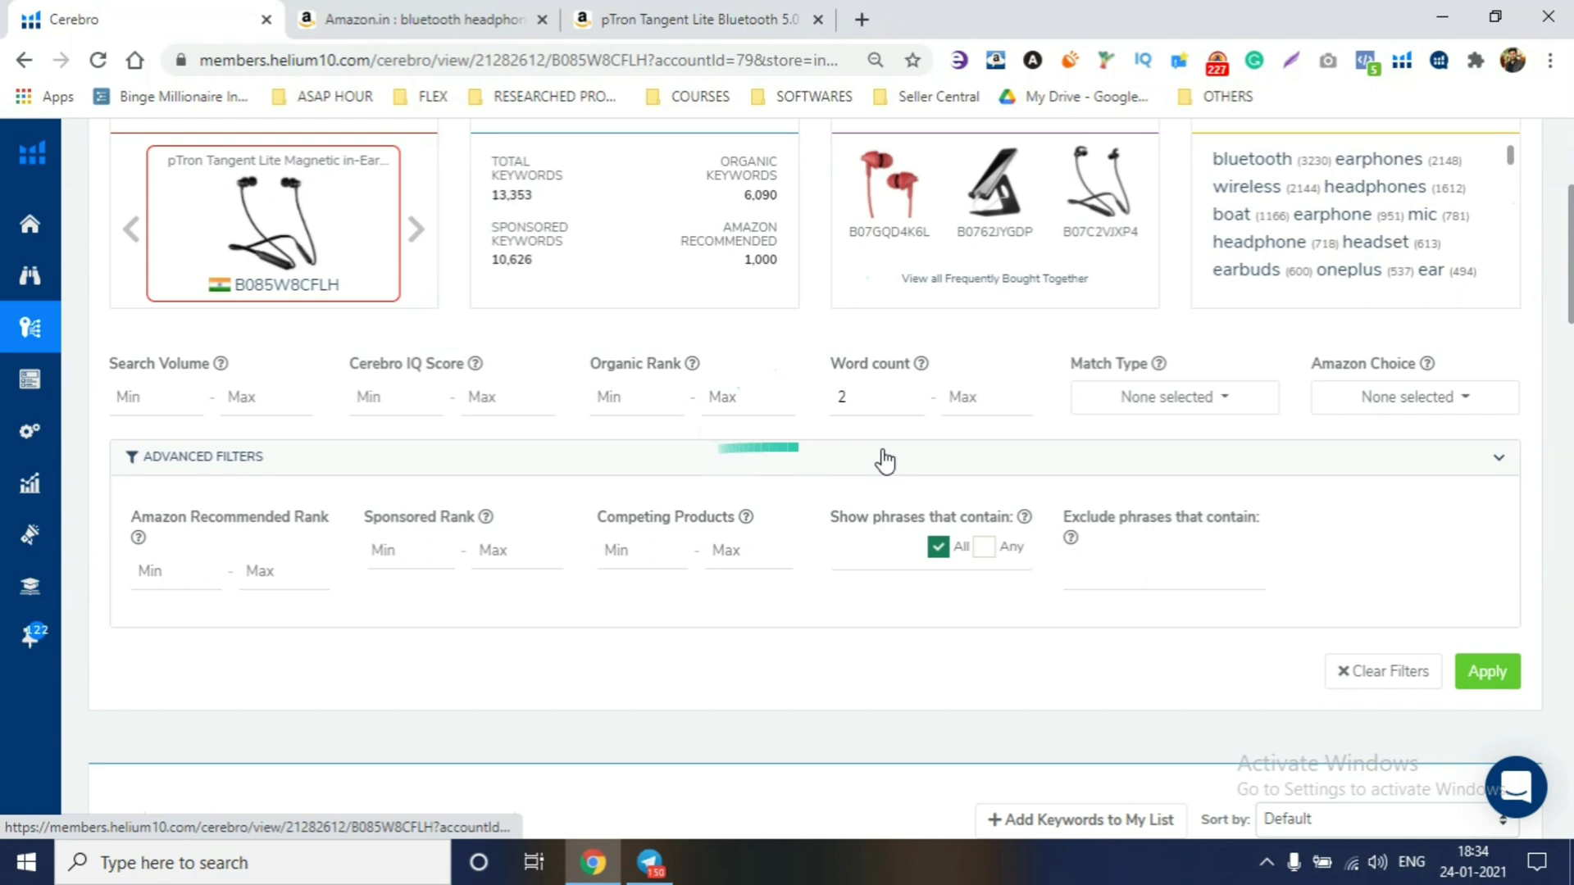
{"action": "left_click", "coordinate": [1105, 402]}
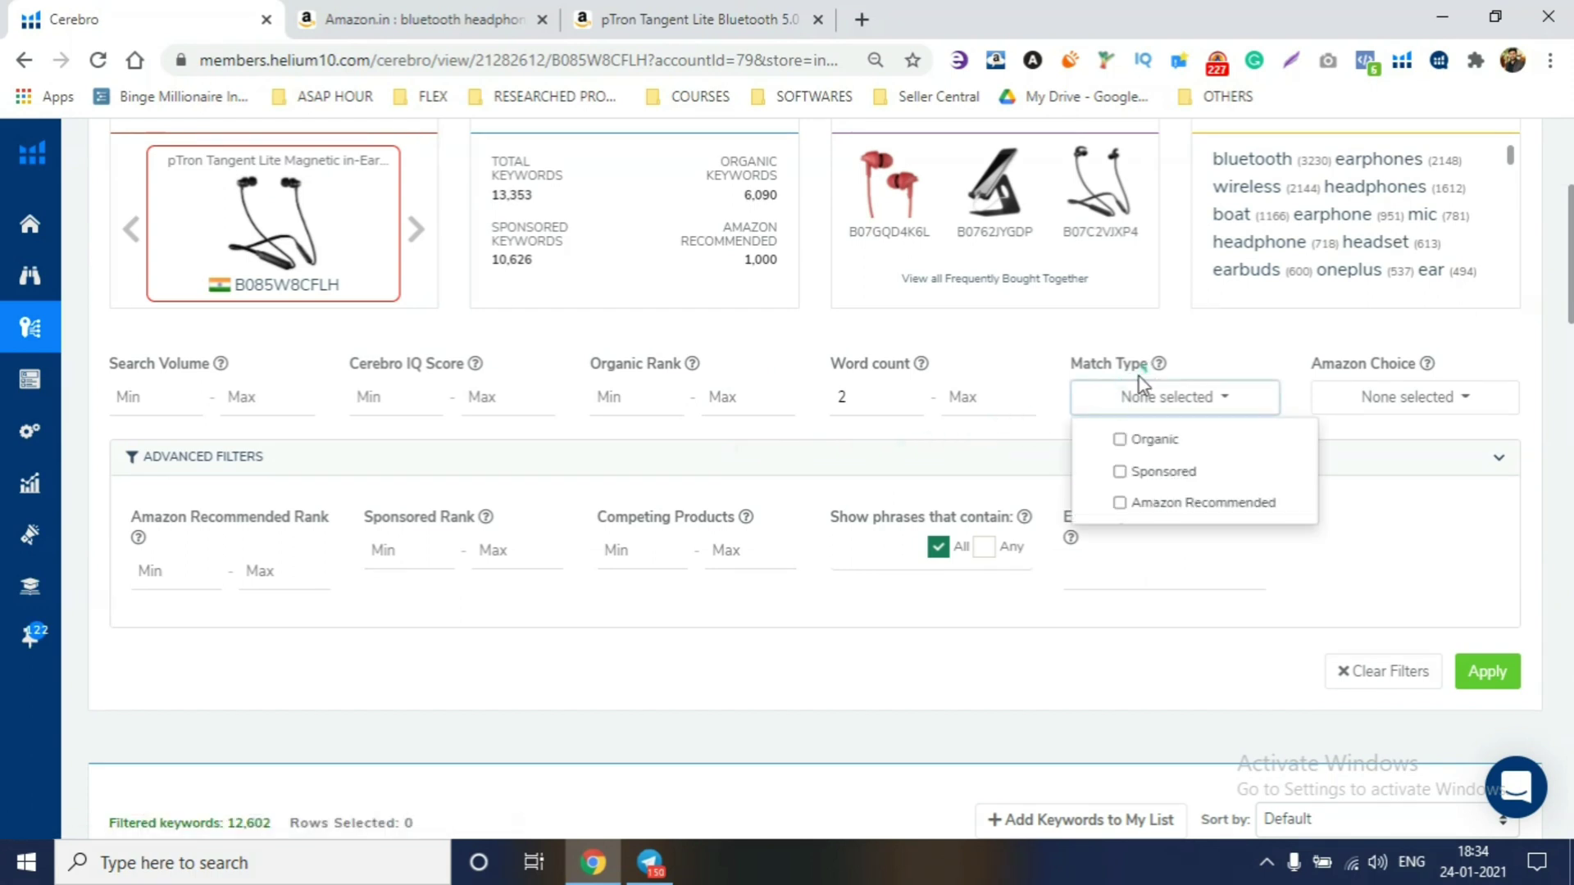
{"action": "left_click", "coordinate": [1141, 440]}
{"action": "left_click", "coordinate": [741, 378]}
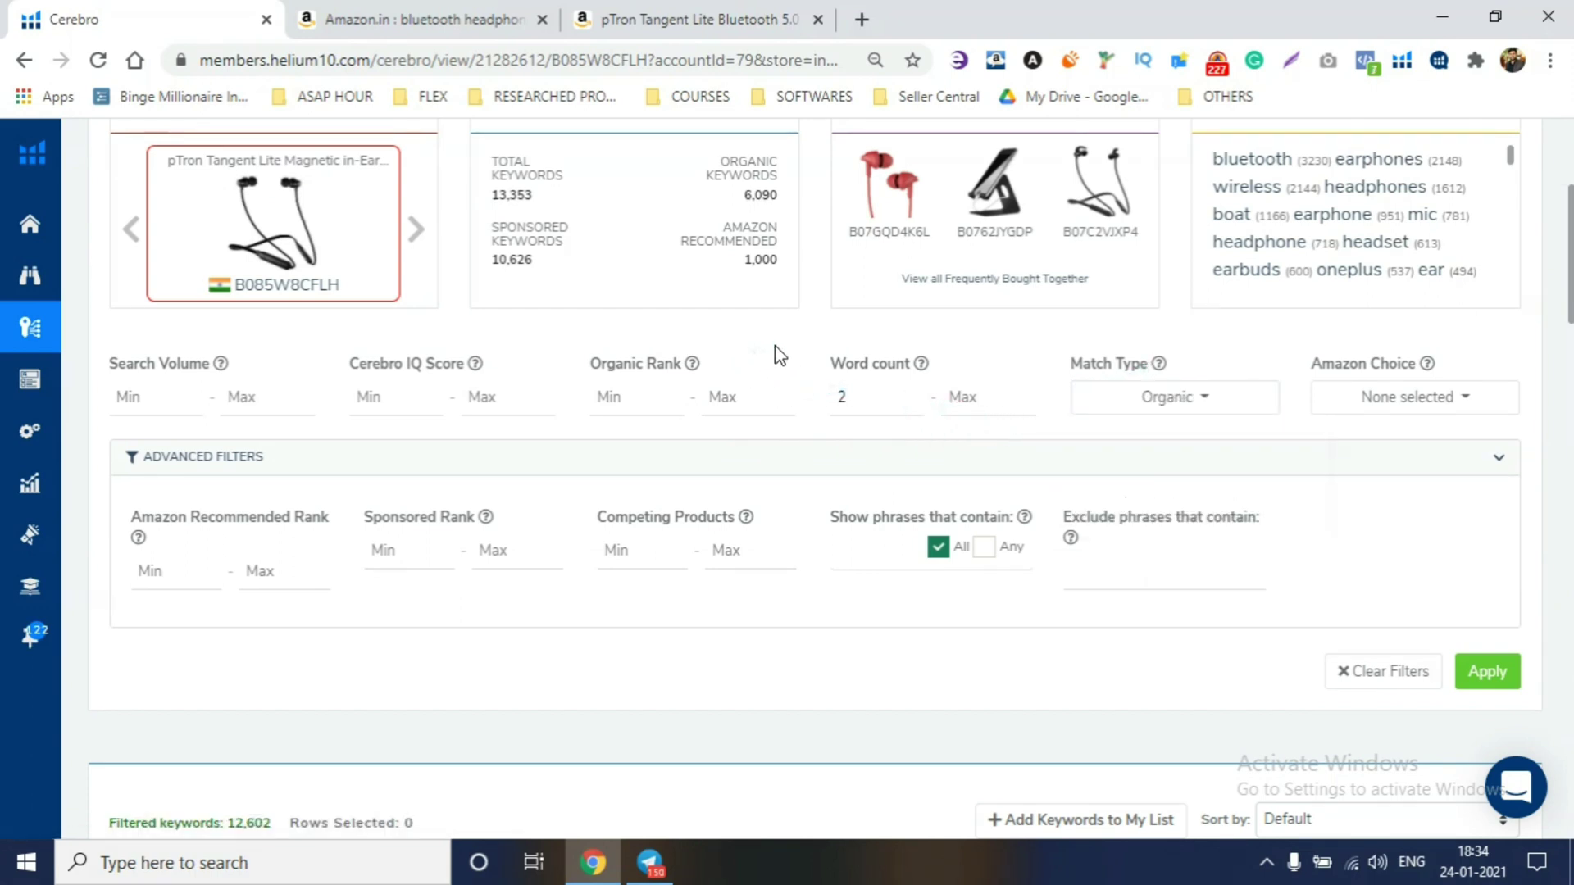
{"action": "mouse_move", "coordinate": [693, 369]}
Apply Organic Rank 1–20 and minimum Search Volume 1000, leaving 578 keywords
{"action": "left_click", "coordinate": [651, 386]}
{"action": "type", "text": "1"}
{"action": "key", "text": "Tab"}
{"action": "type", "text": "20"}
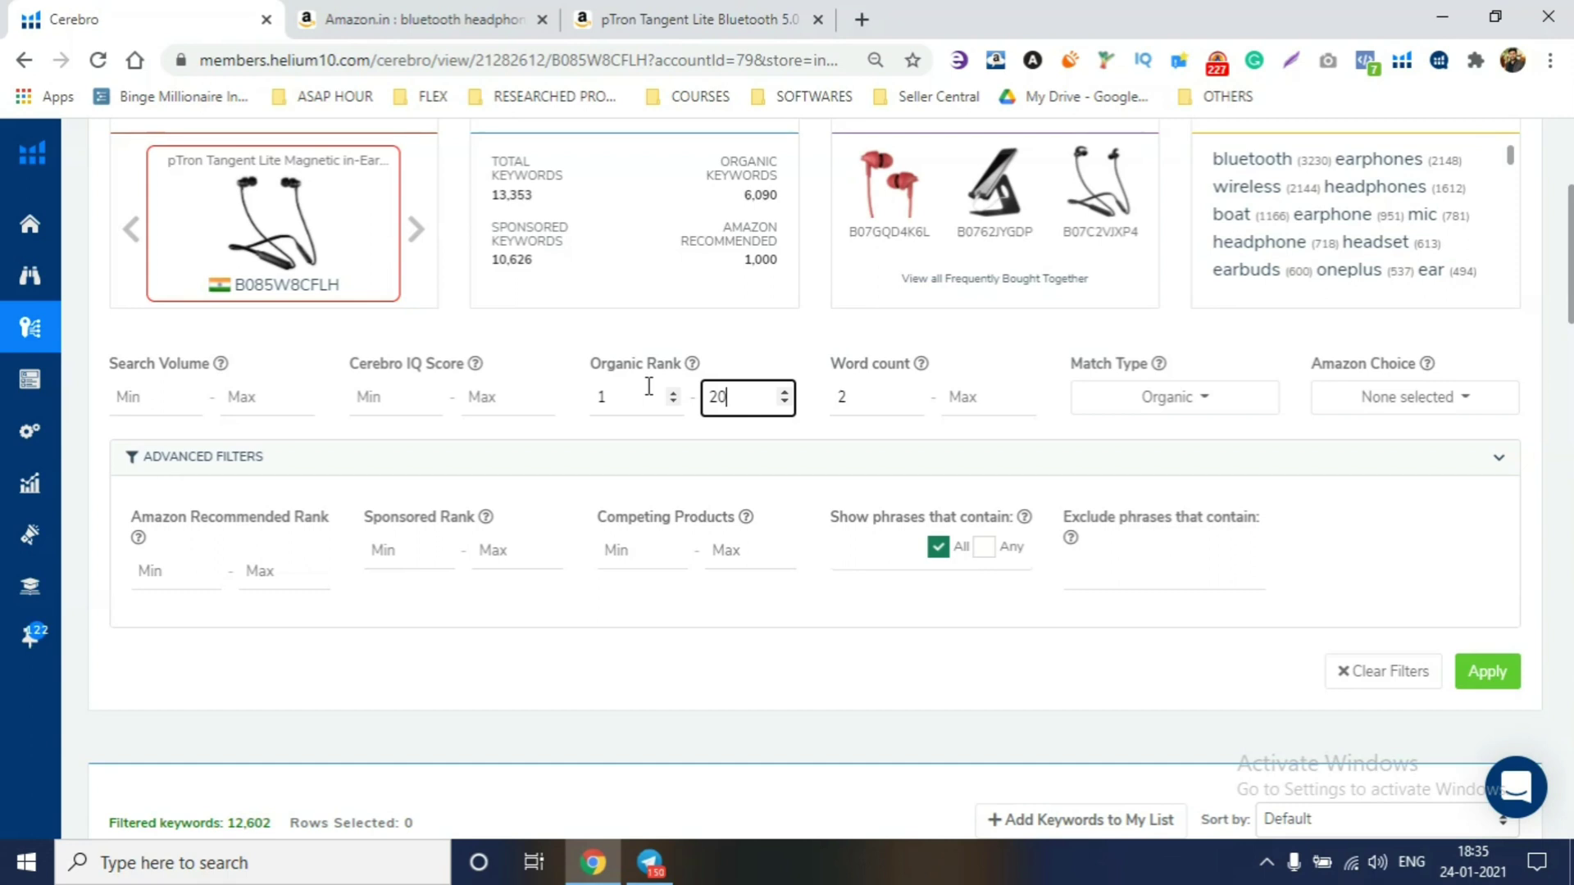
{"action": "left_click", "coordinate": [164, 395]}
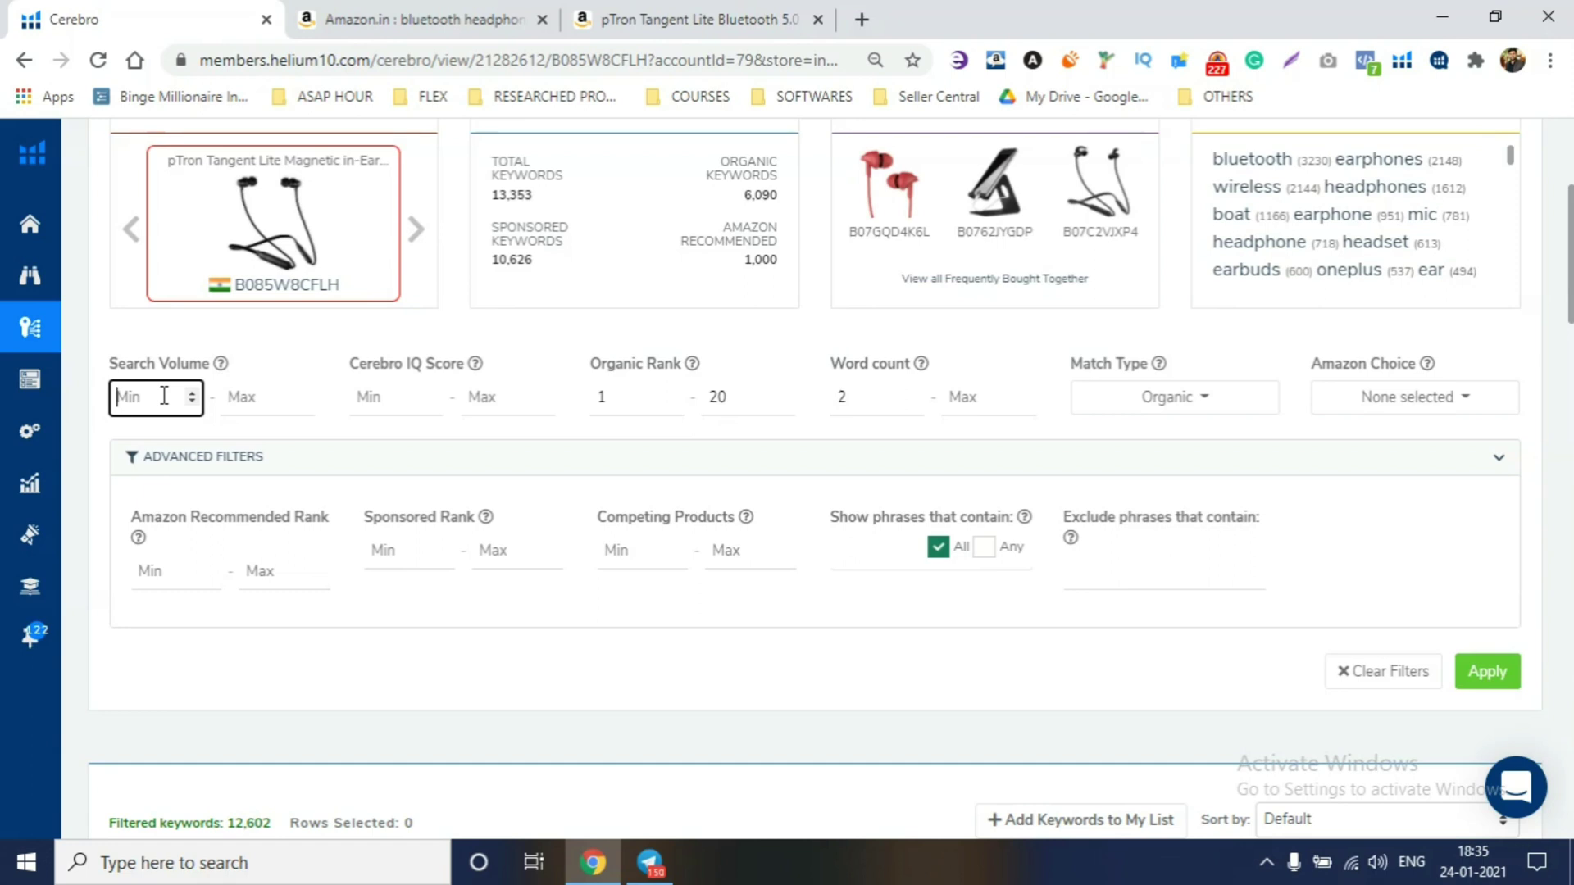
{"action": "type", "text": "1000"}
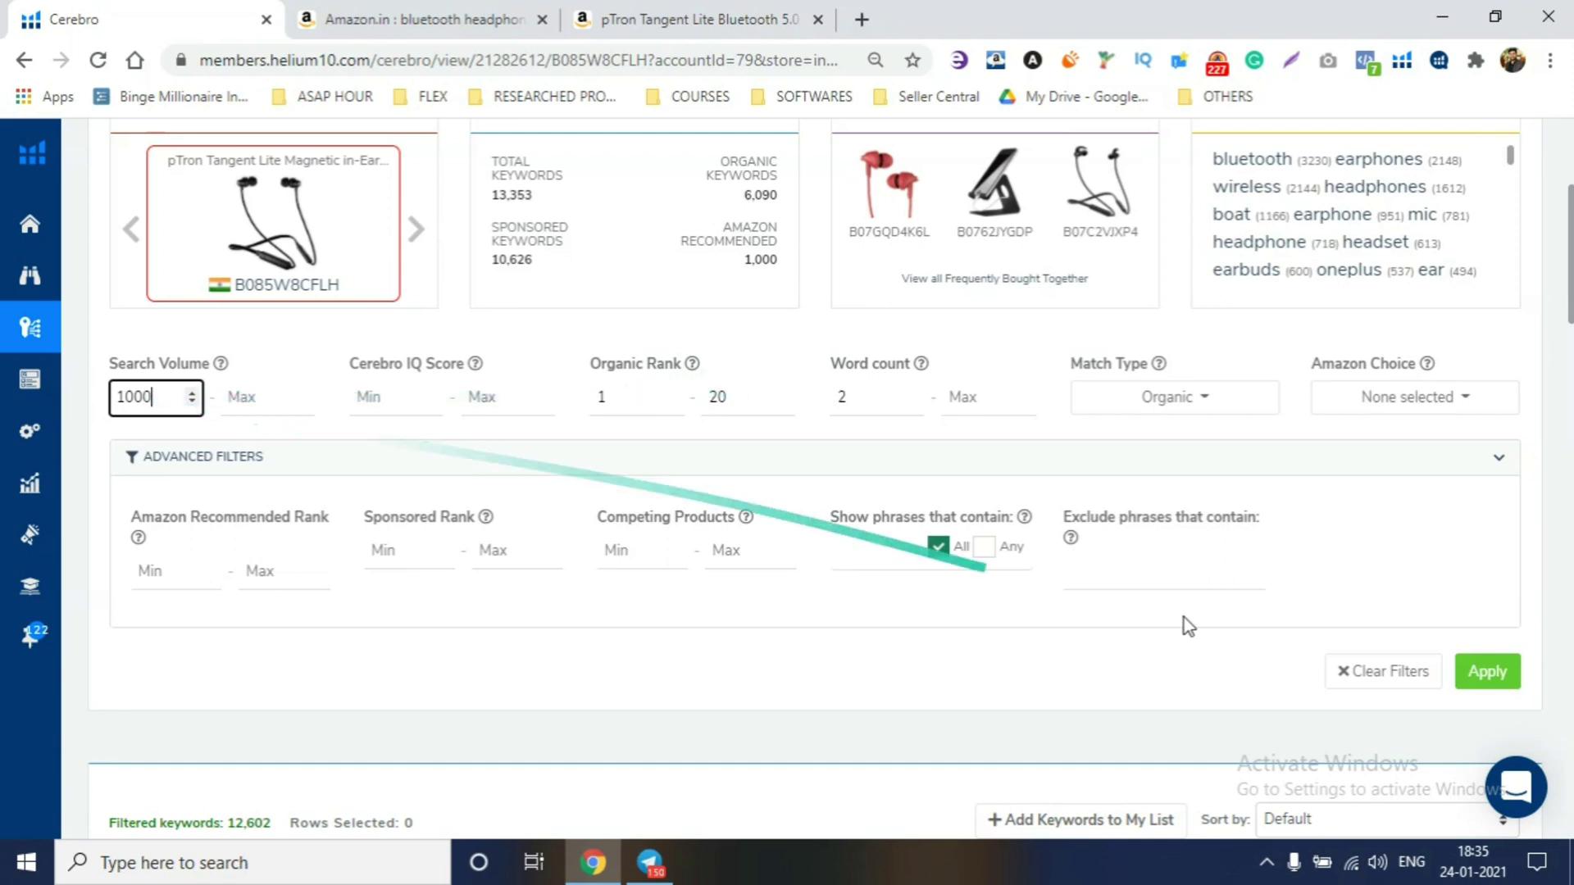
{"action": "left_click", "coordinate": [1484, 687]}
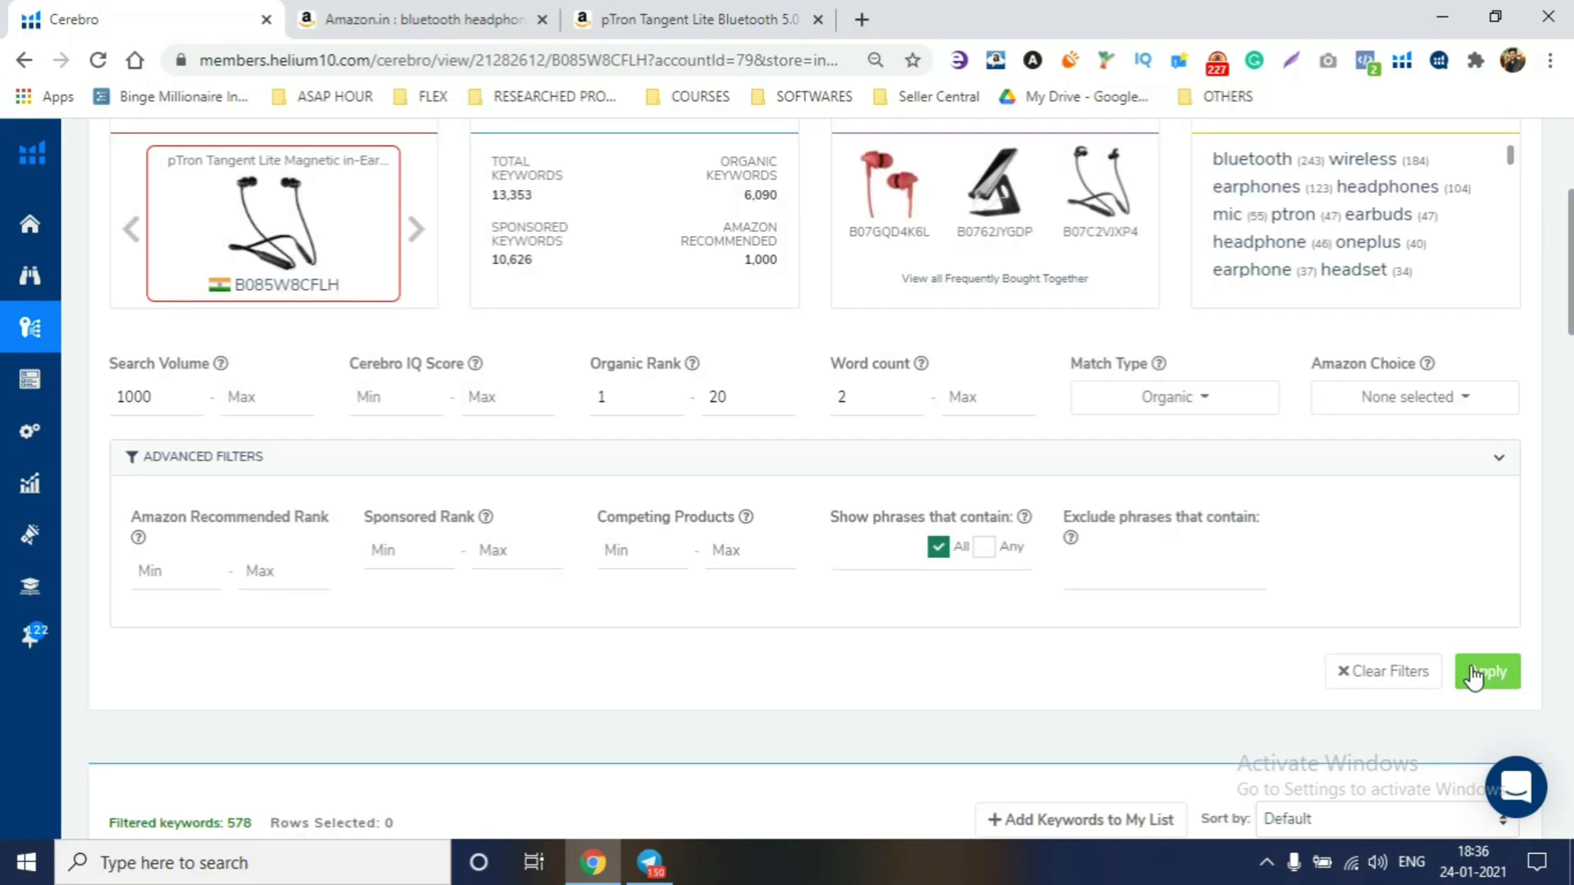
{"action": "scroll", "coordinate": [1222, 702], "scroll_direction": "down", "scroll_amount": 8}
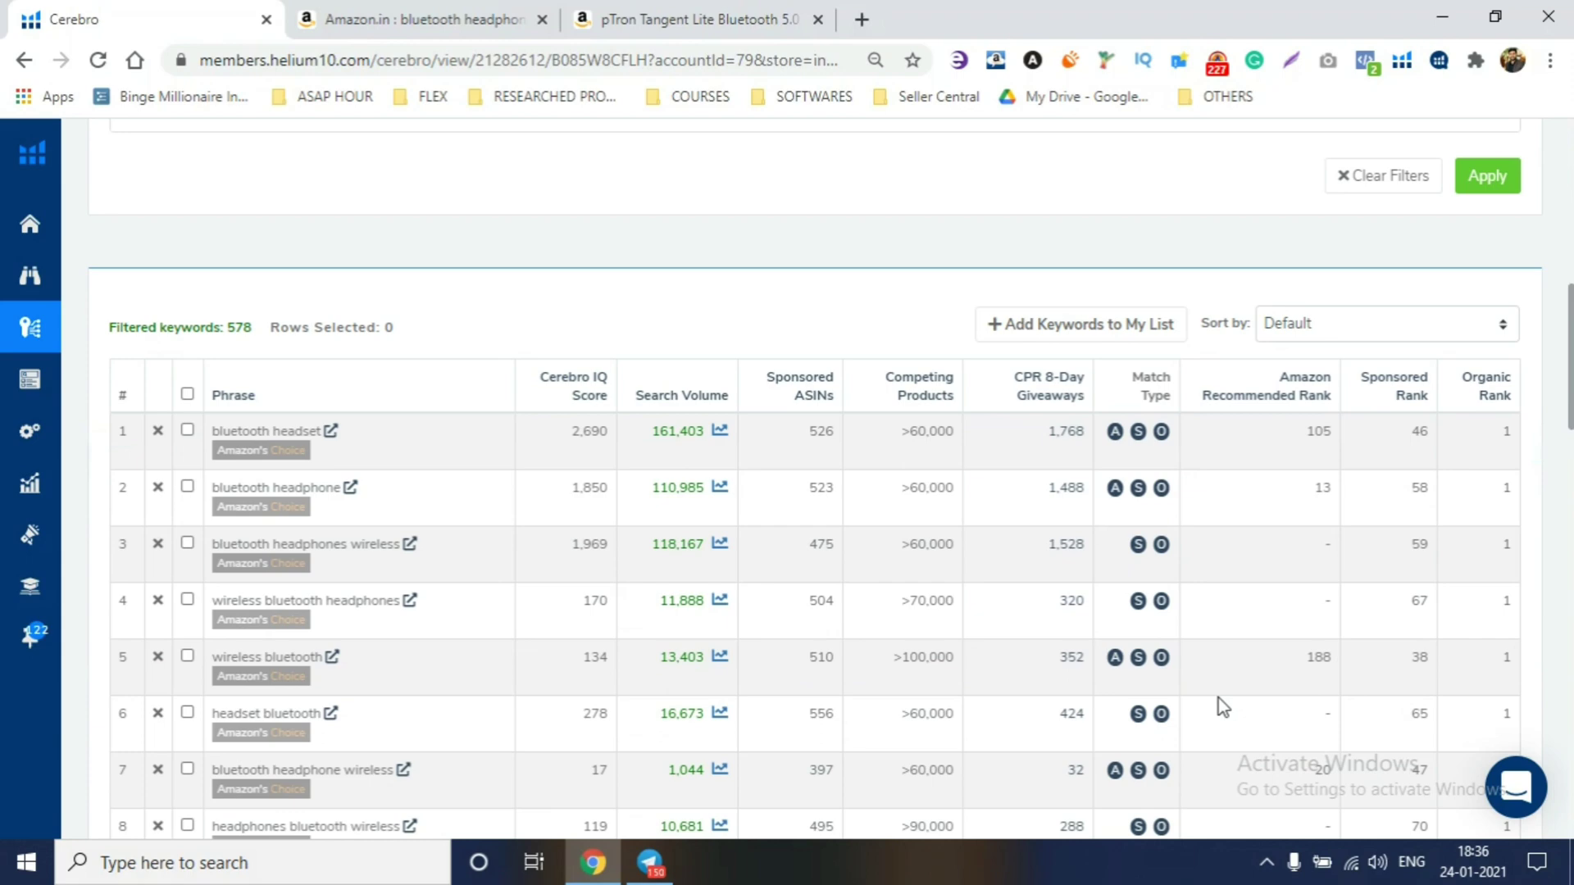
{"action": "scroll", "coordinate": [1428, 412], "scroll_direction": "up", "scroll_amount": 4}
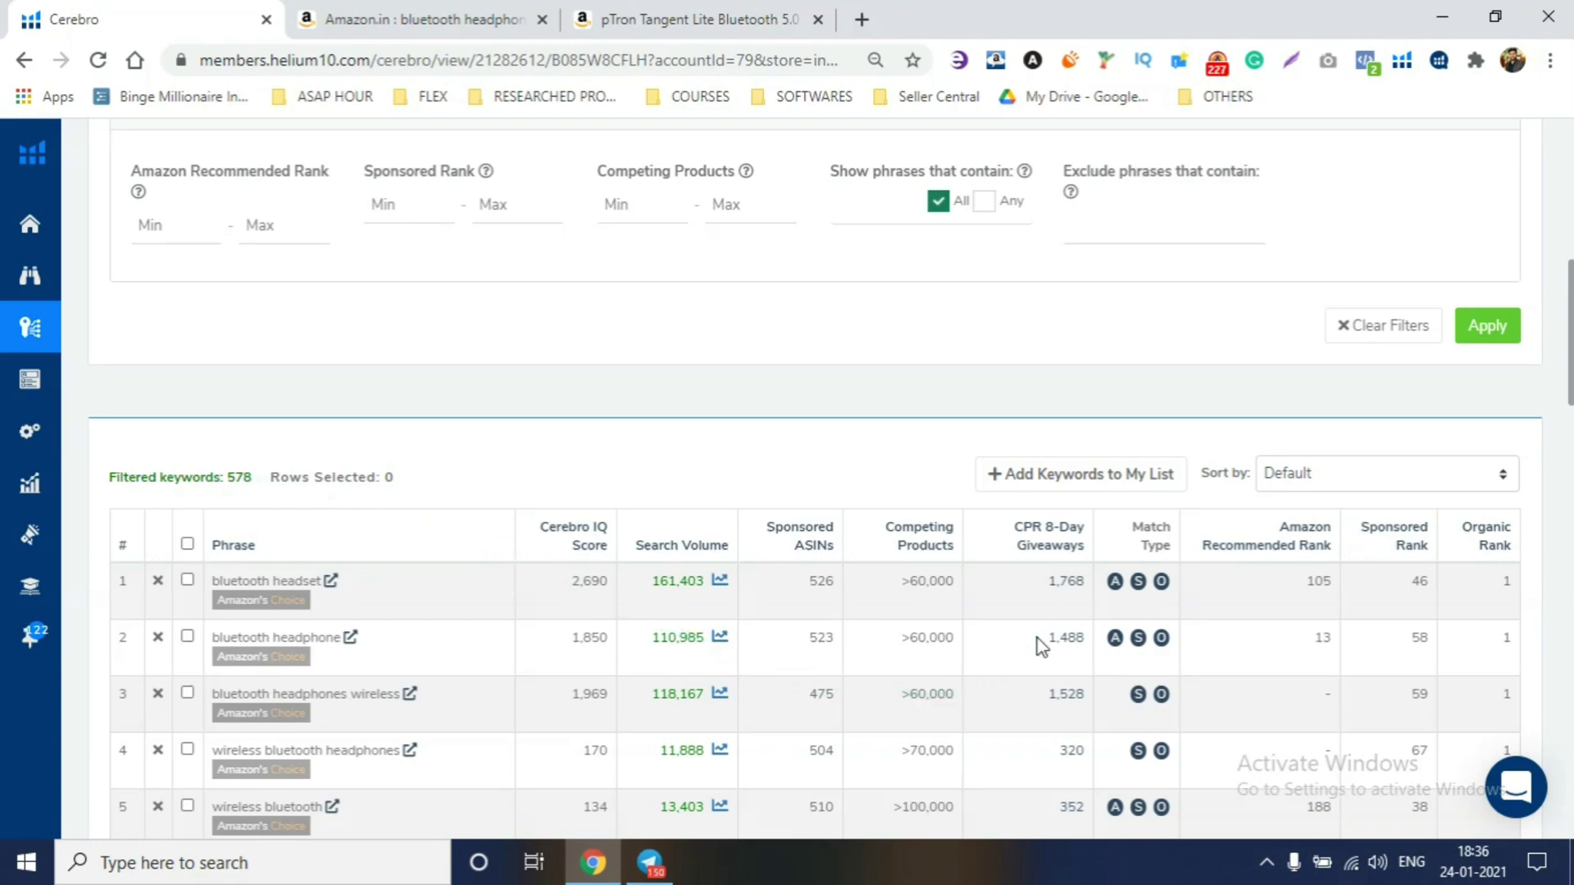
{"action": "scroll", "coordinate": [1108, 369], "scroll_direction": "down", "scroll_amount": 1}
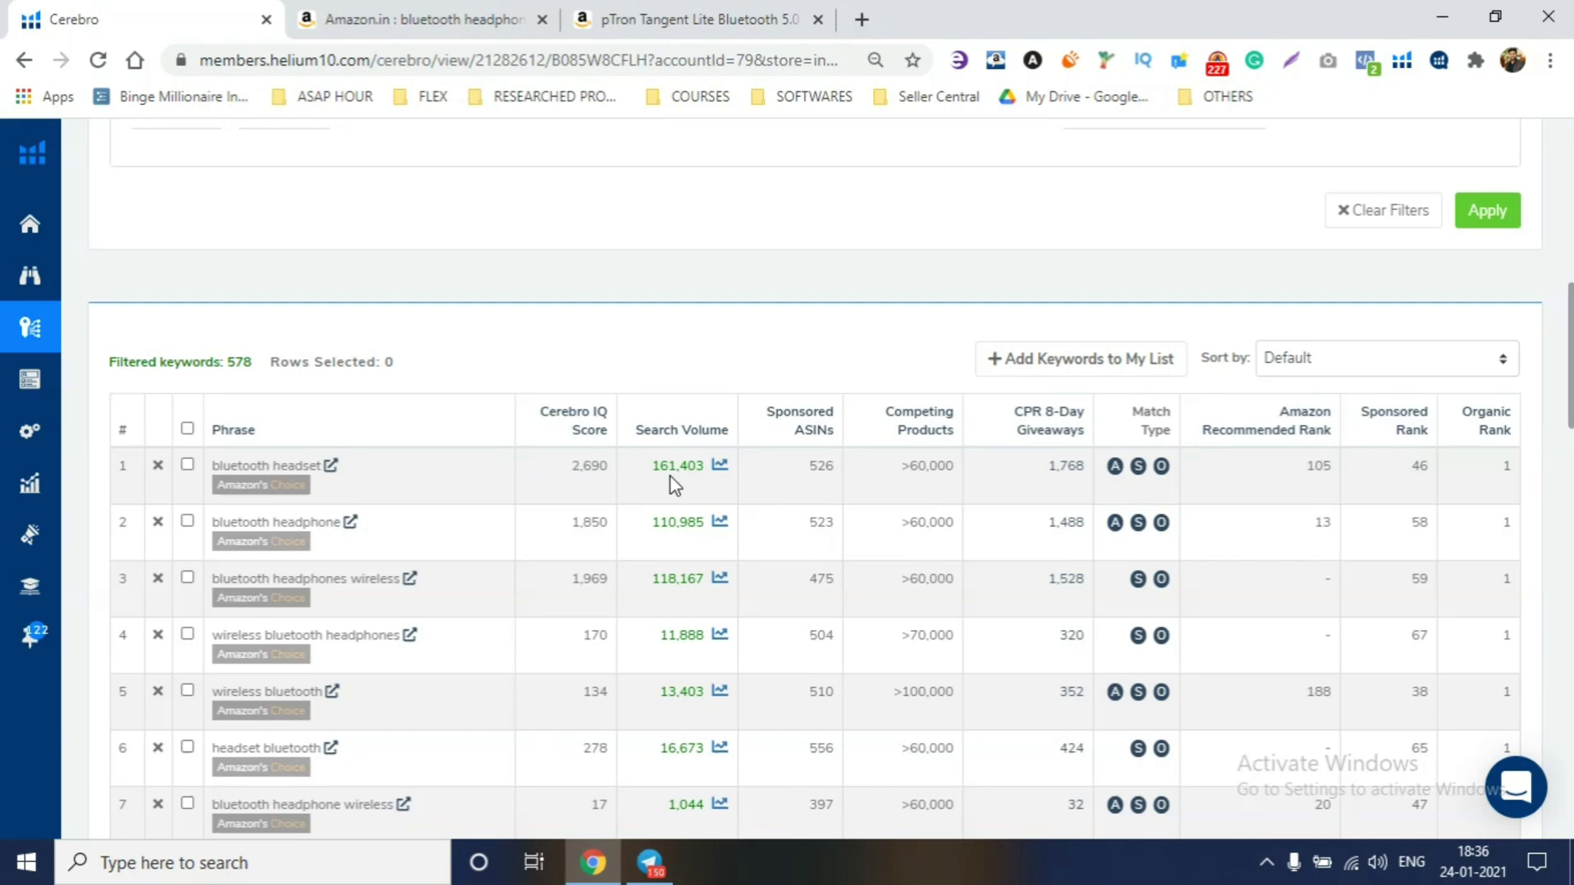
{"action": "scroll", "coordinate": [508, 498], "scroll_direction": "down", "scroll_amount": 3}
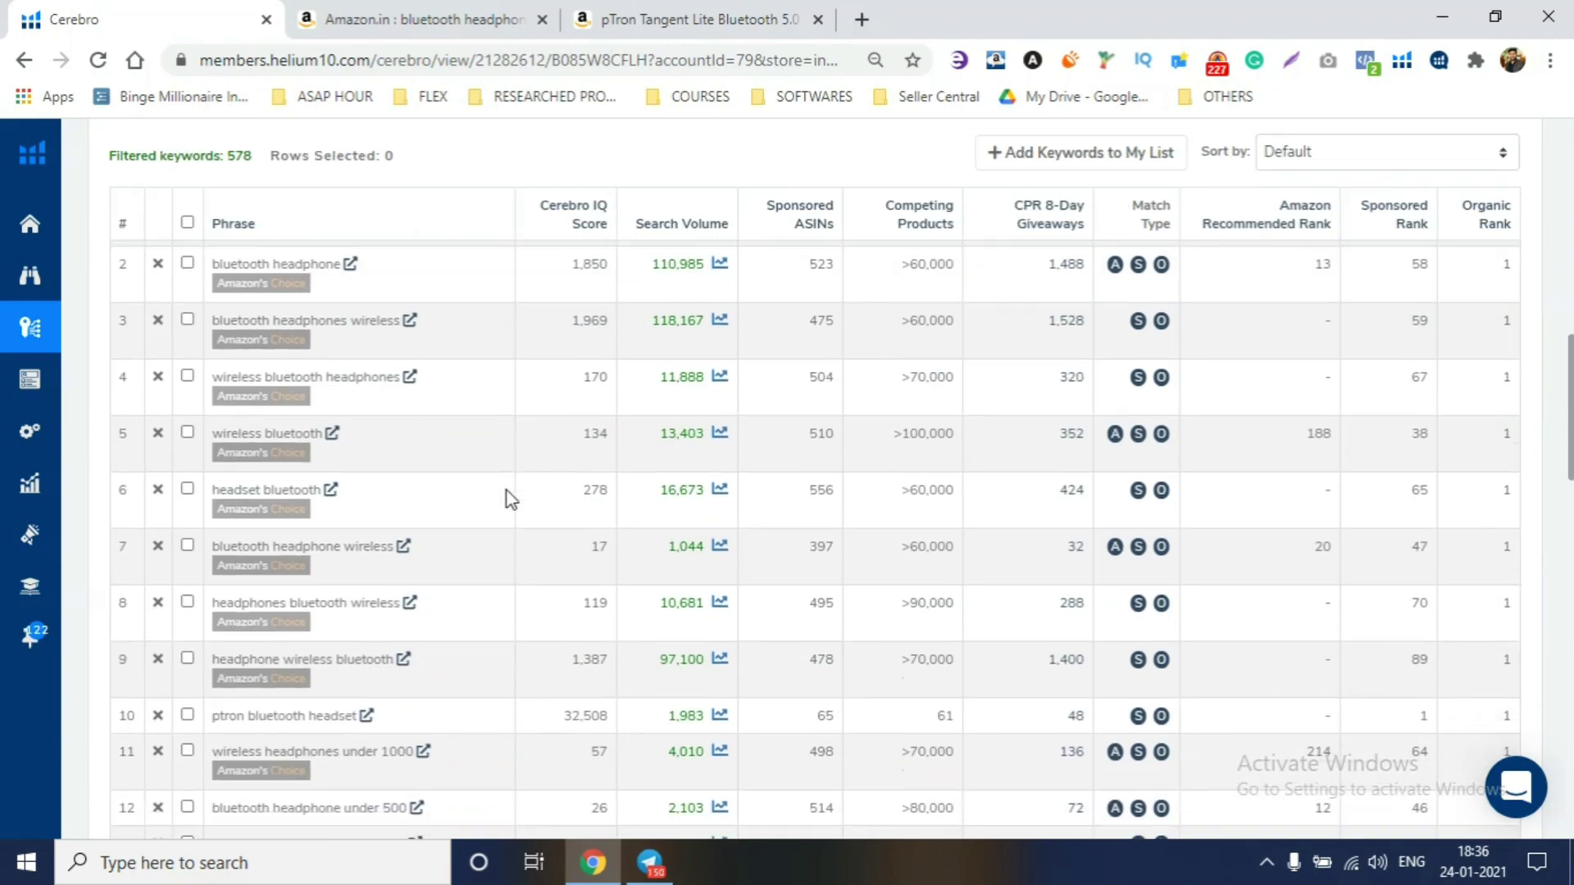
{"action": "scroll", "coordinate": [510, 499], "scroll_direction": "down", "scroll_amount": 9}
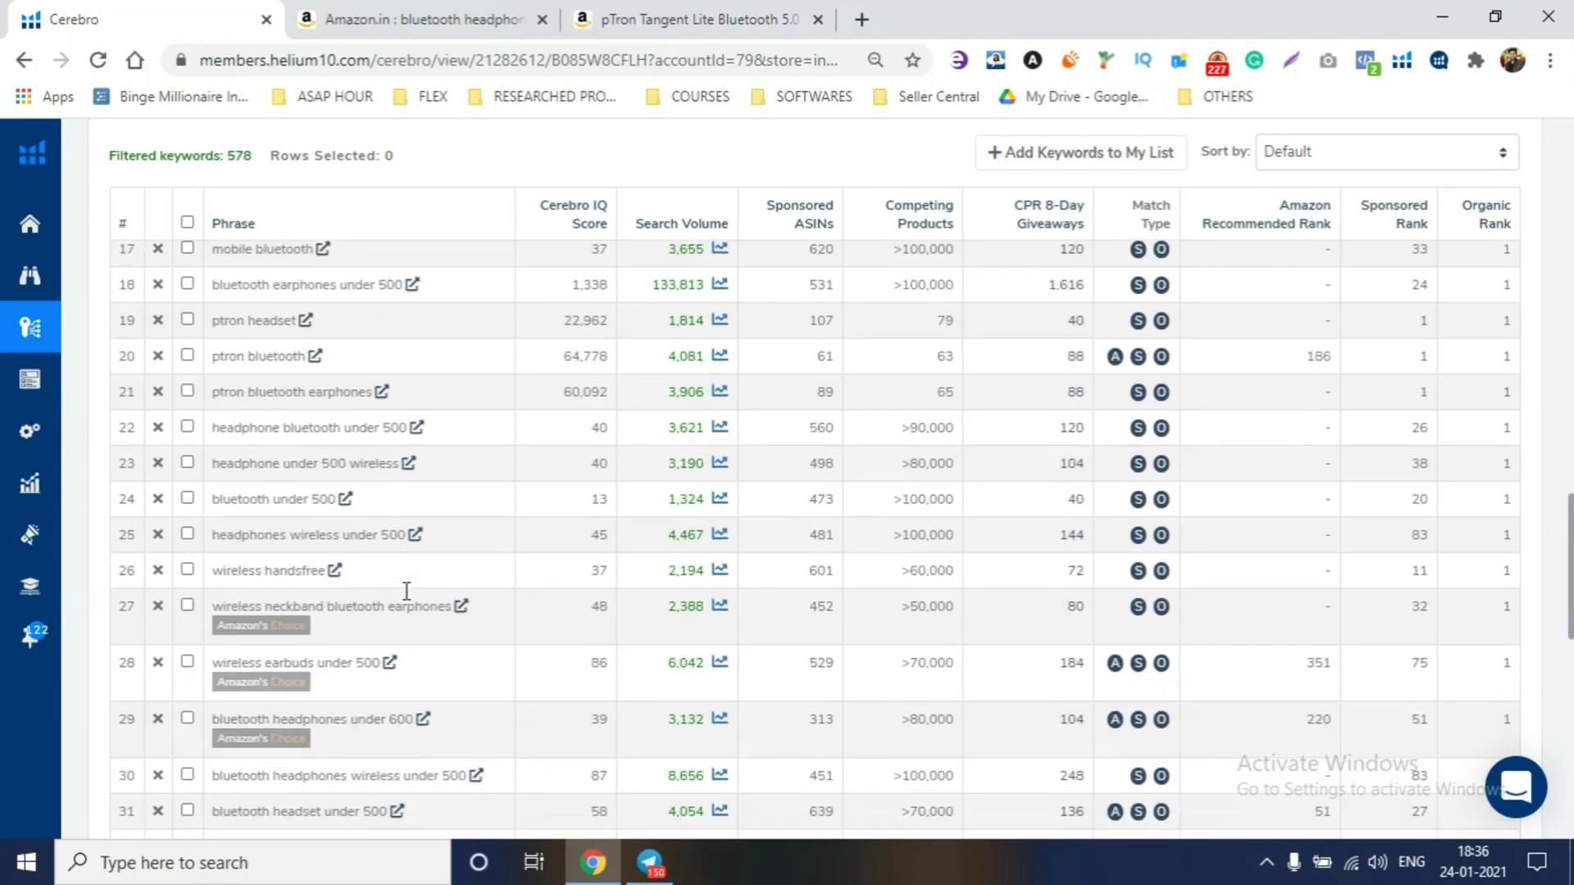
{"action": "scroll", "coordinate": [239, 609], "scroll_direction": "down", "scroll_amount": 4}
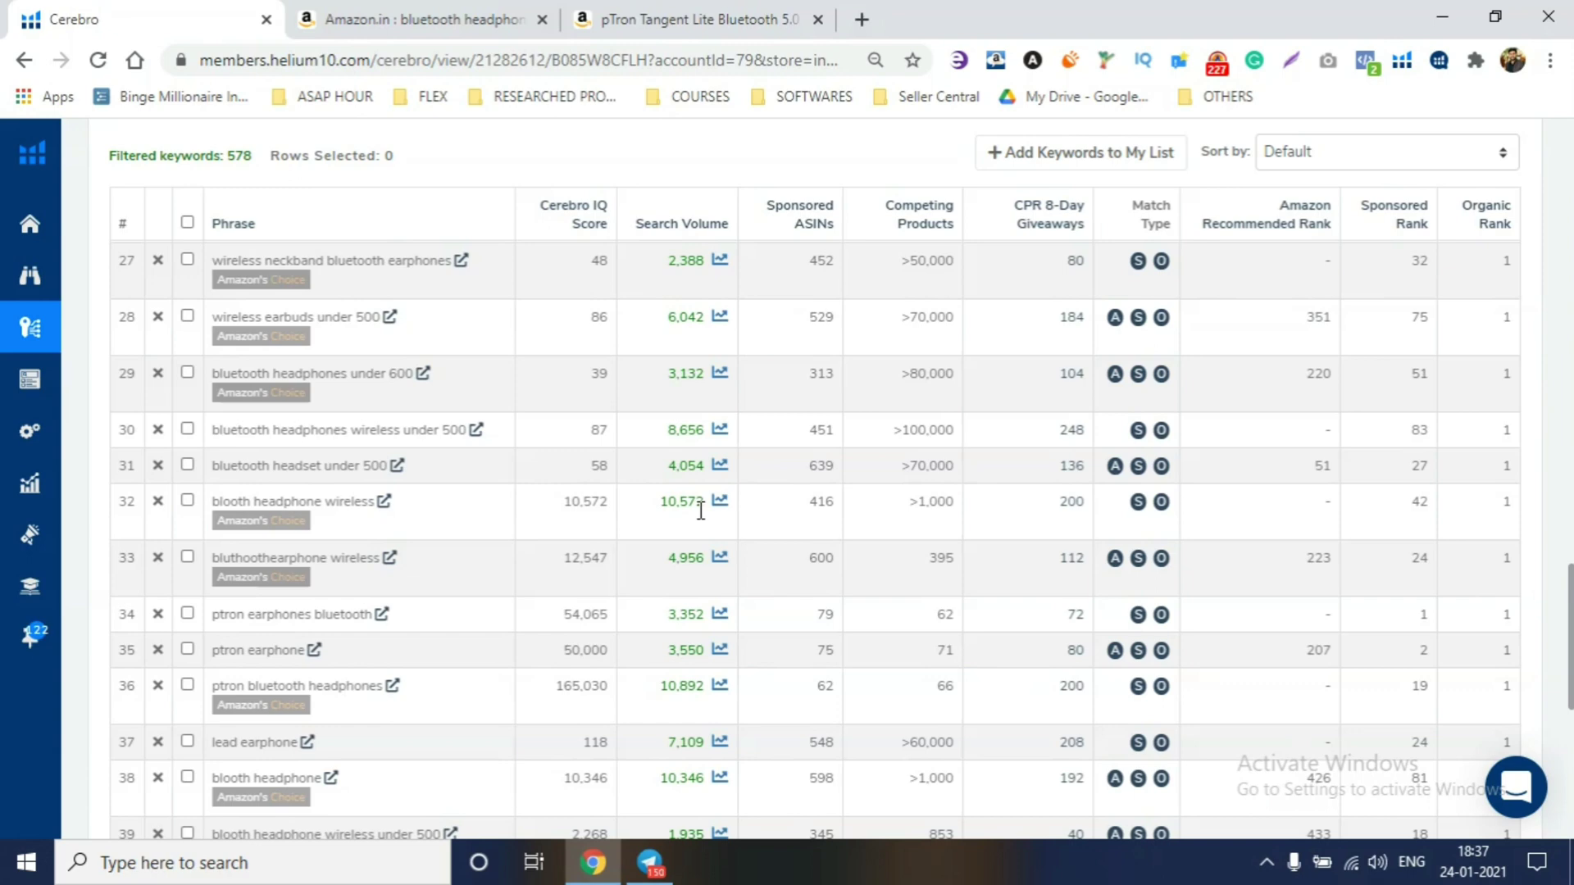
{"action": "scroll", "coordinate": [670, 421], "scroll_direction": "up", "scroll_amount": 3}
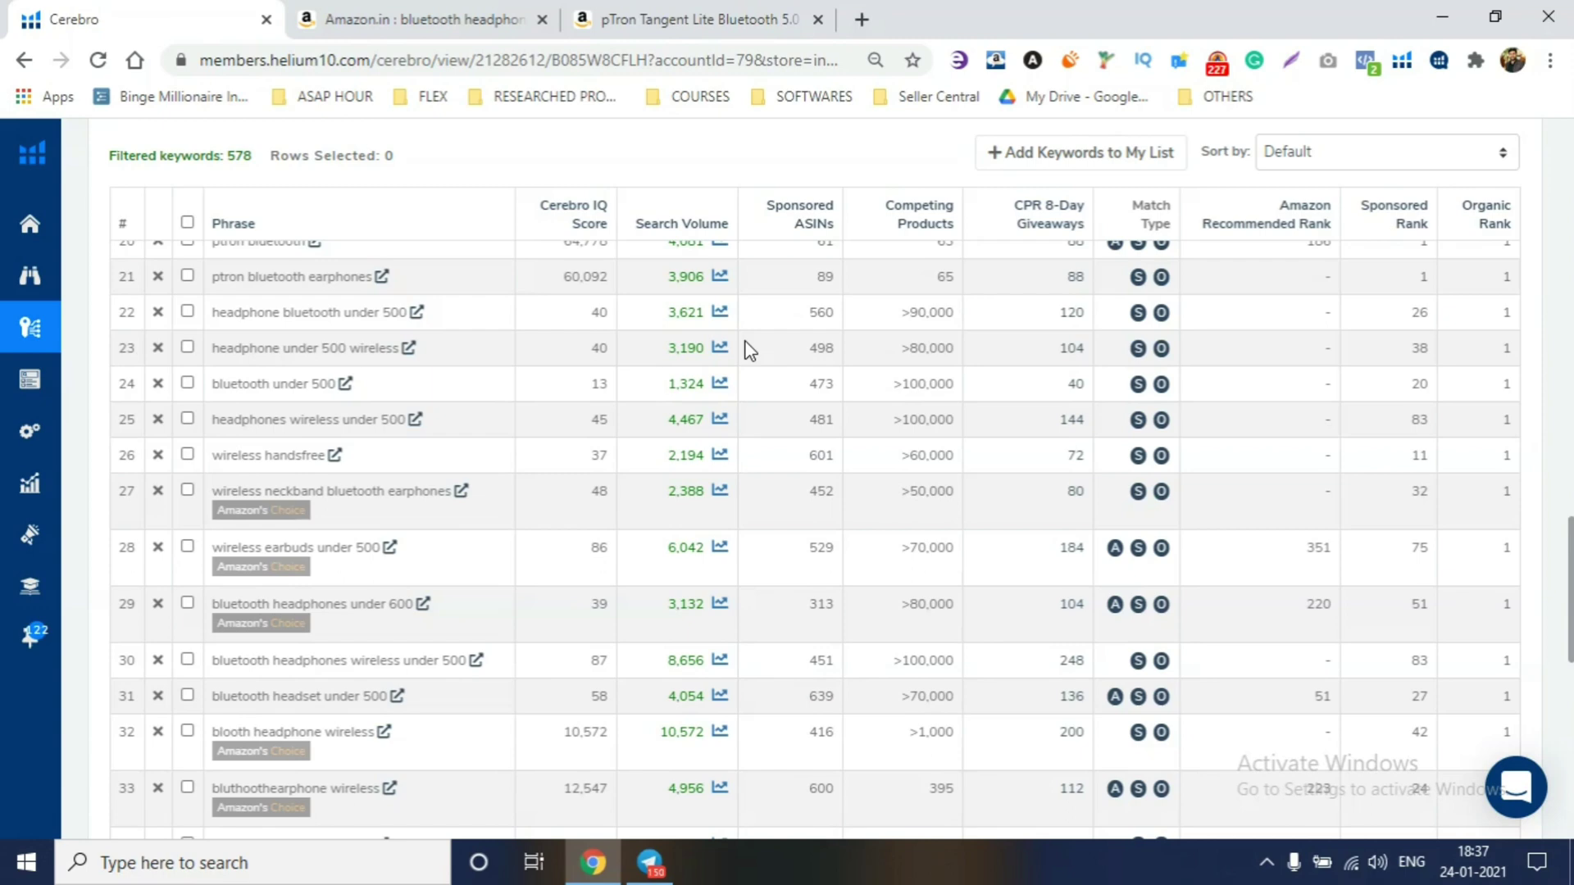
{"action": "scroll", "coordinate": [820, 410], "scroll_direction": "up", "scroll_amount": 18}
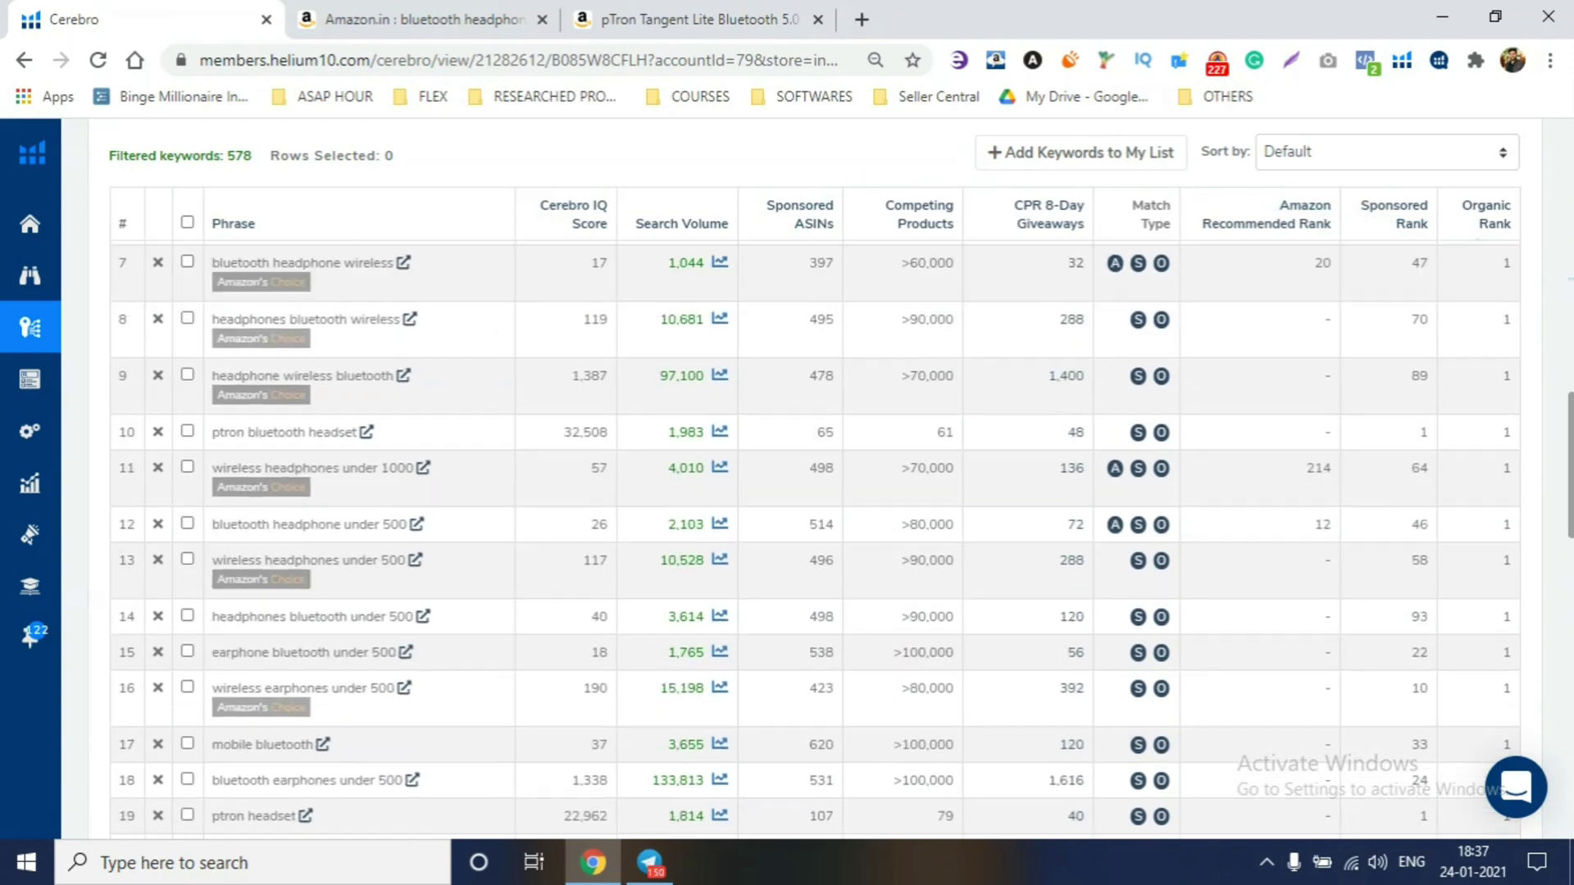
{"action": "scroll", "coordinate": [230, 460], "scroll_direction": "up", "scroll_amount": 3}
Raise the minimum Search Volume from 1000 to 5000, trimming results to 137 keywords
{"action": "scroll", "coordinate": [229, 459], "scroll_direction": "down", "scroll_amount": 4}
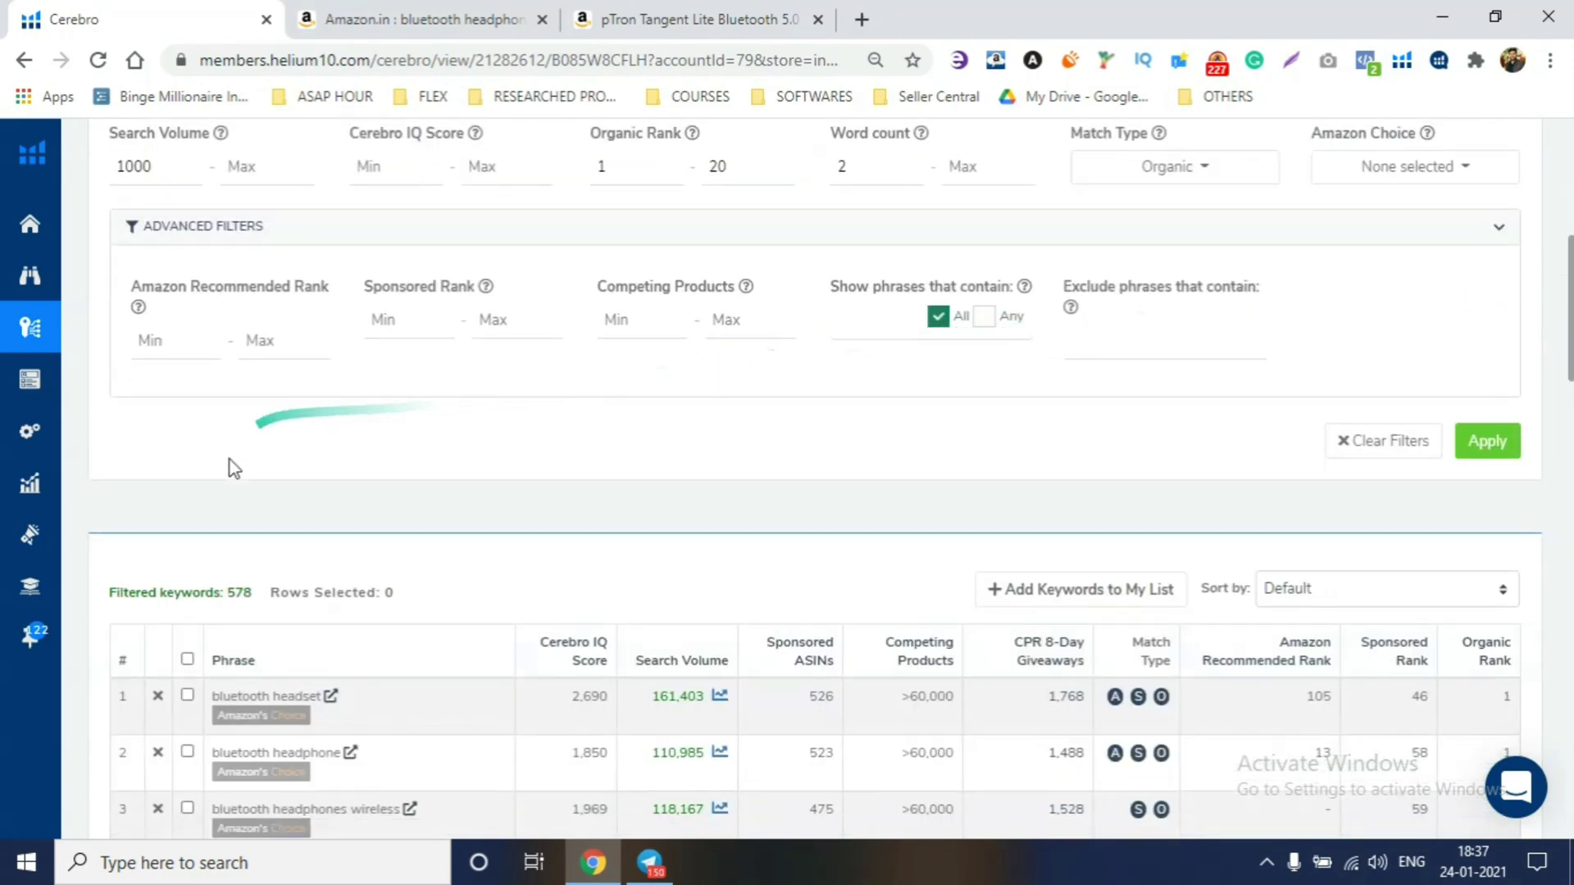
{"action": "left_click", "coordinate": [225, 597]}
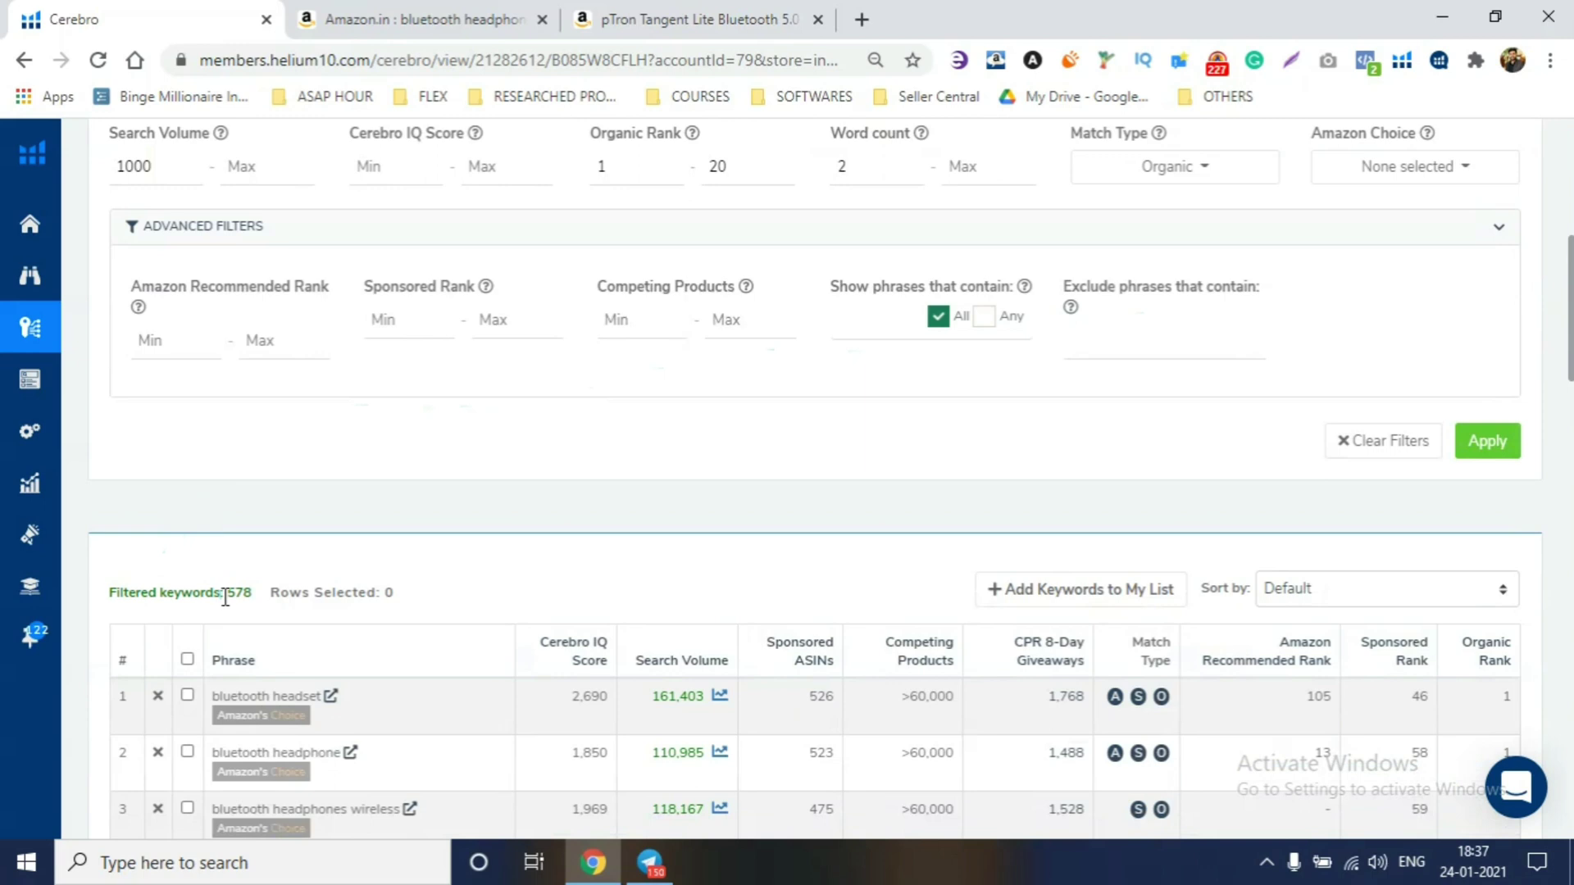
{"action": "double_click", "coordinate": [136, 166]}
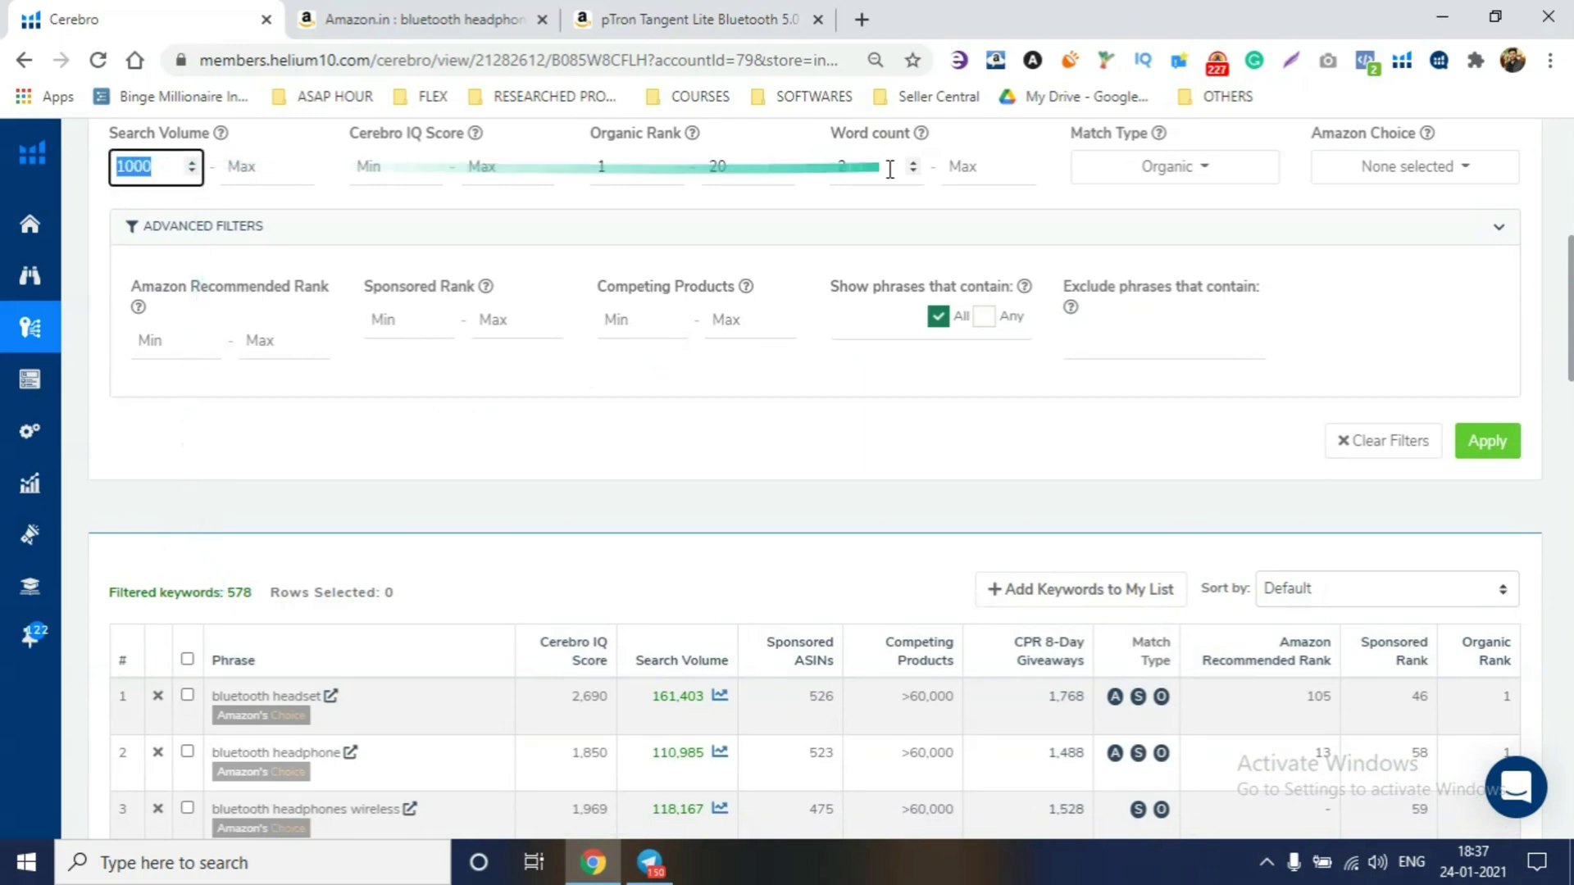
{"action": "type", "text": "500"}
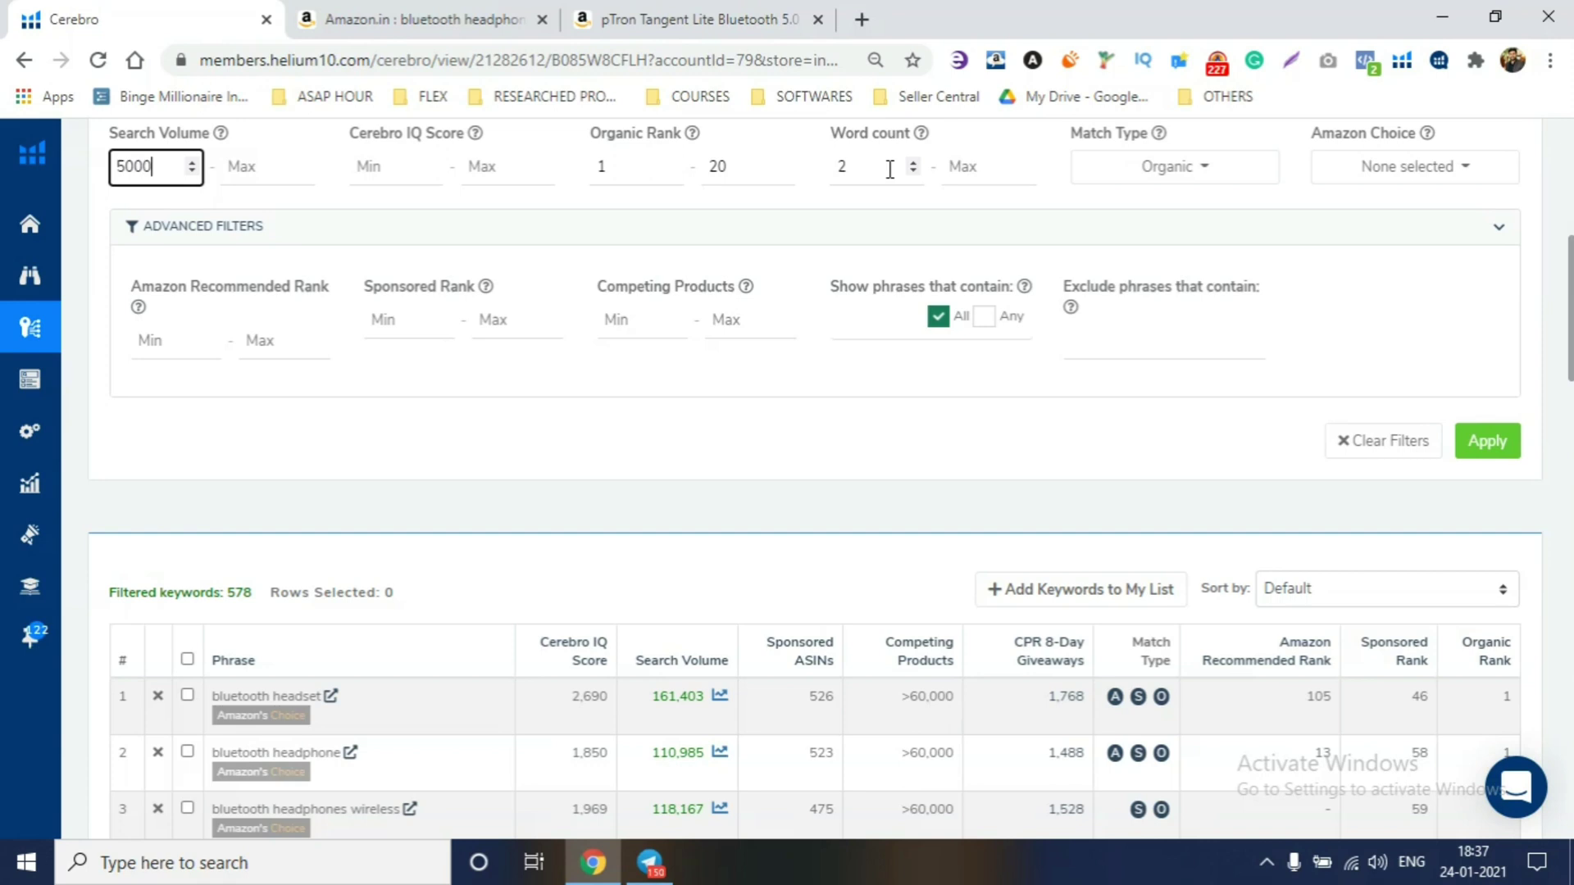
{"action": "key", "text": "Return"}
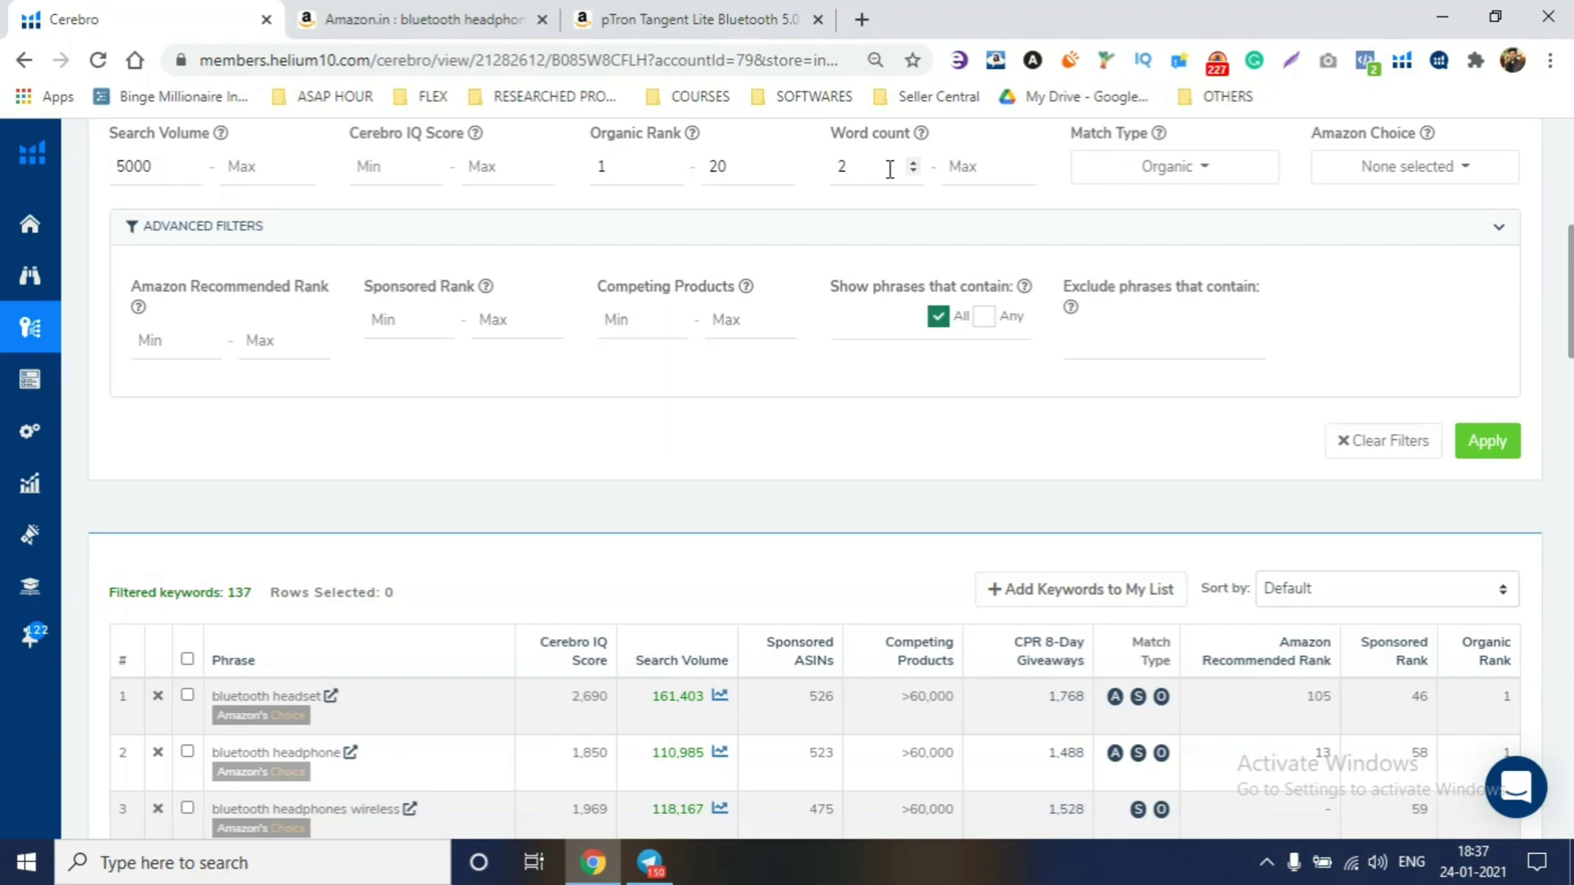
Enter PTRON,ONEPLUS in 'Exclude phrases that contain' and apply, dropping results from 137 to 123
{"action": "scroll", "coordinate": [1415, 221], "scroll_direction": "up", "scroll_amount": 3}
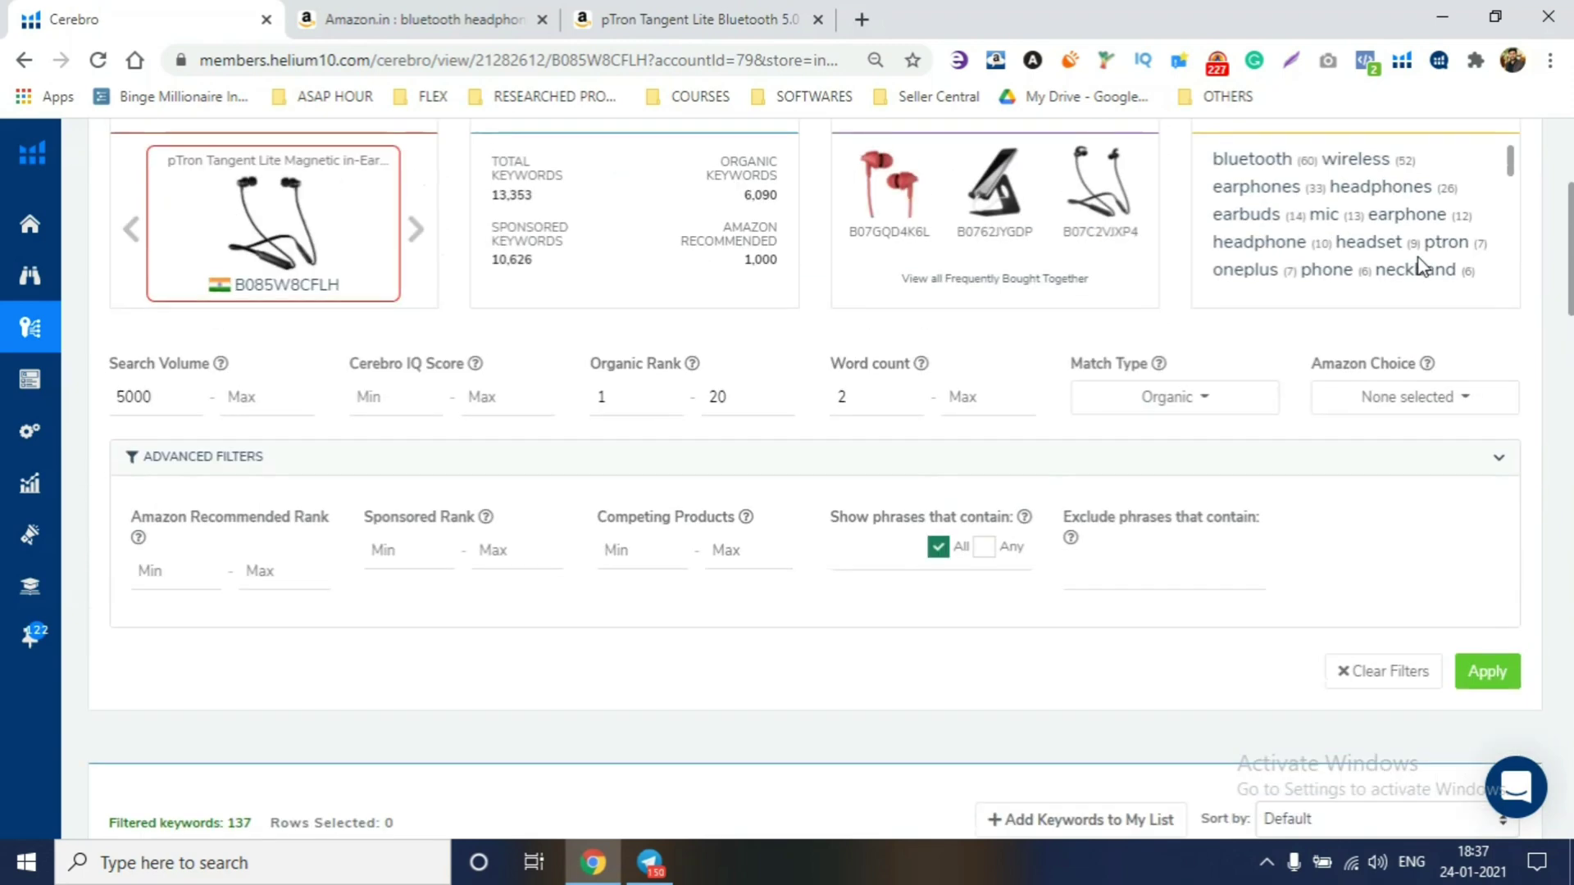
{"action": "scroll", "coordinate": [1490, 316], "scroll_direction": "down", "scroll_amount": 3}
{"action": "scroll", "coordinate": [1491, 317], "scroll_direction": "up", "scroll_amount": 7}
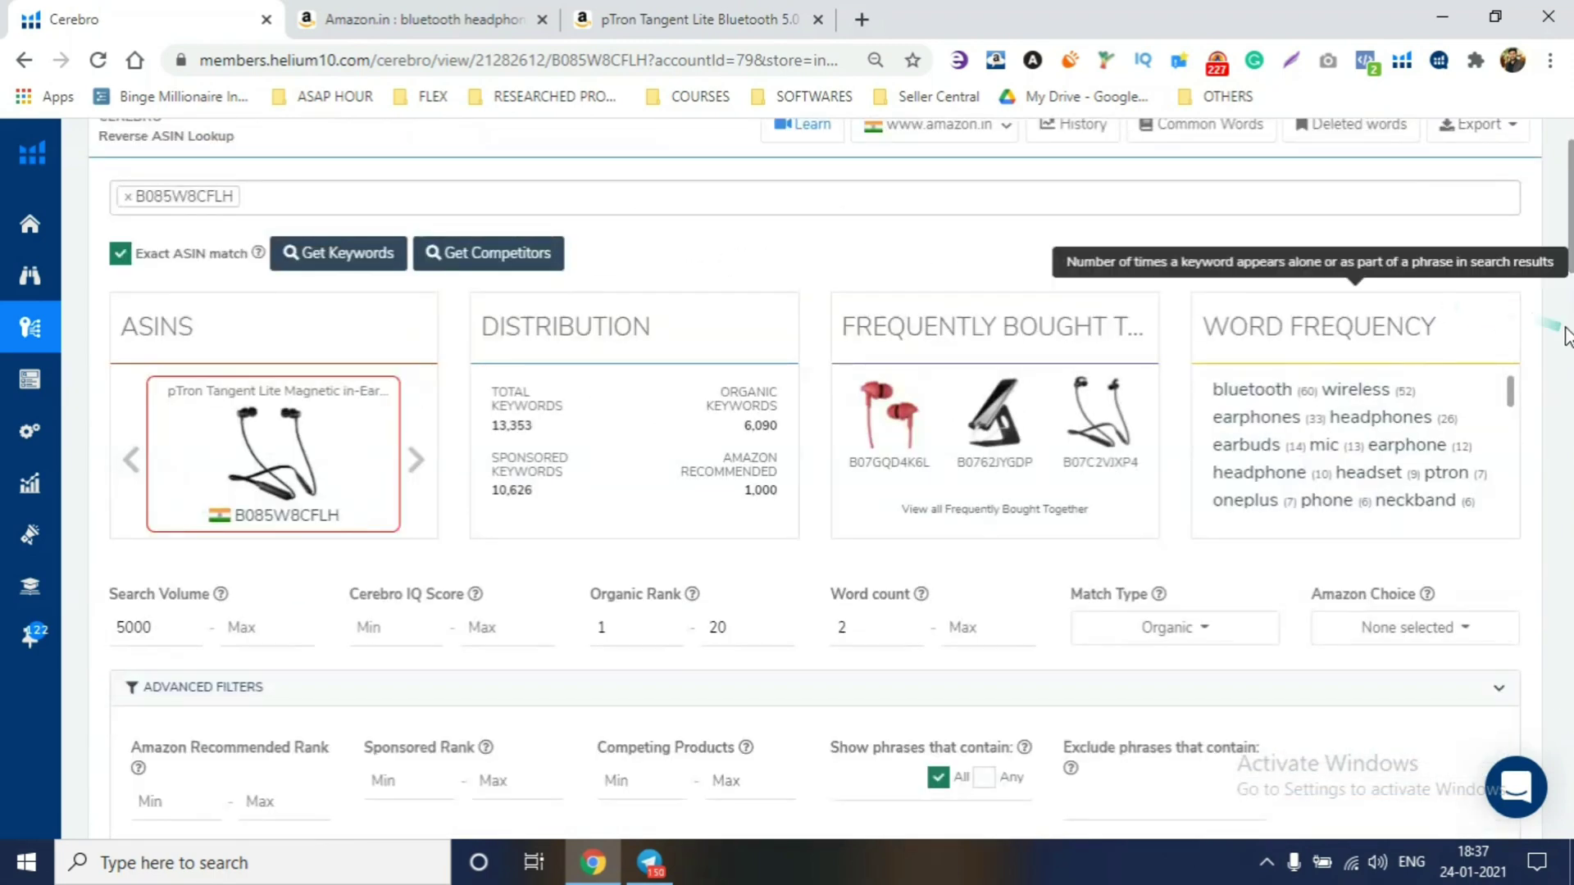
{"action": "scroll", "coordinate": [1455, 254], "scroll_direction": "down", "scroll_amount": 4}
{"action": "scroll", "coordinate": [1455, 254], "scroll_direction": "up", "scroll_amount": 2}
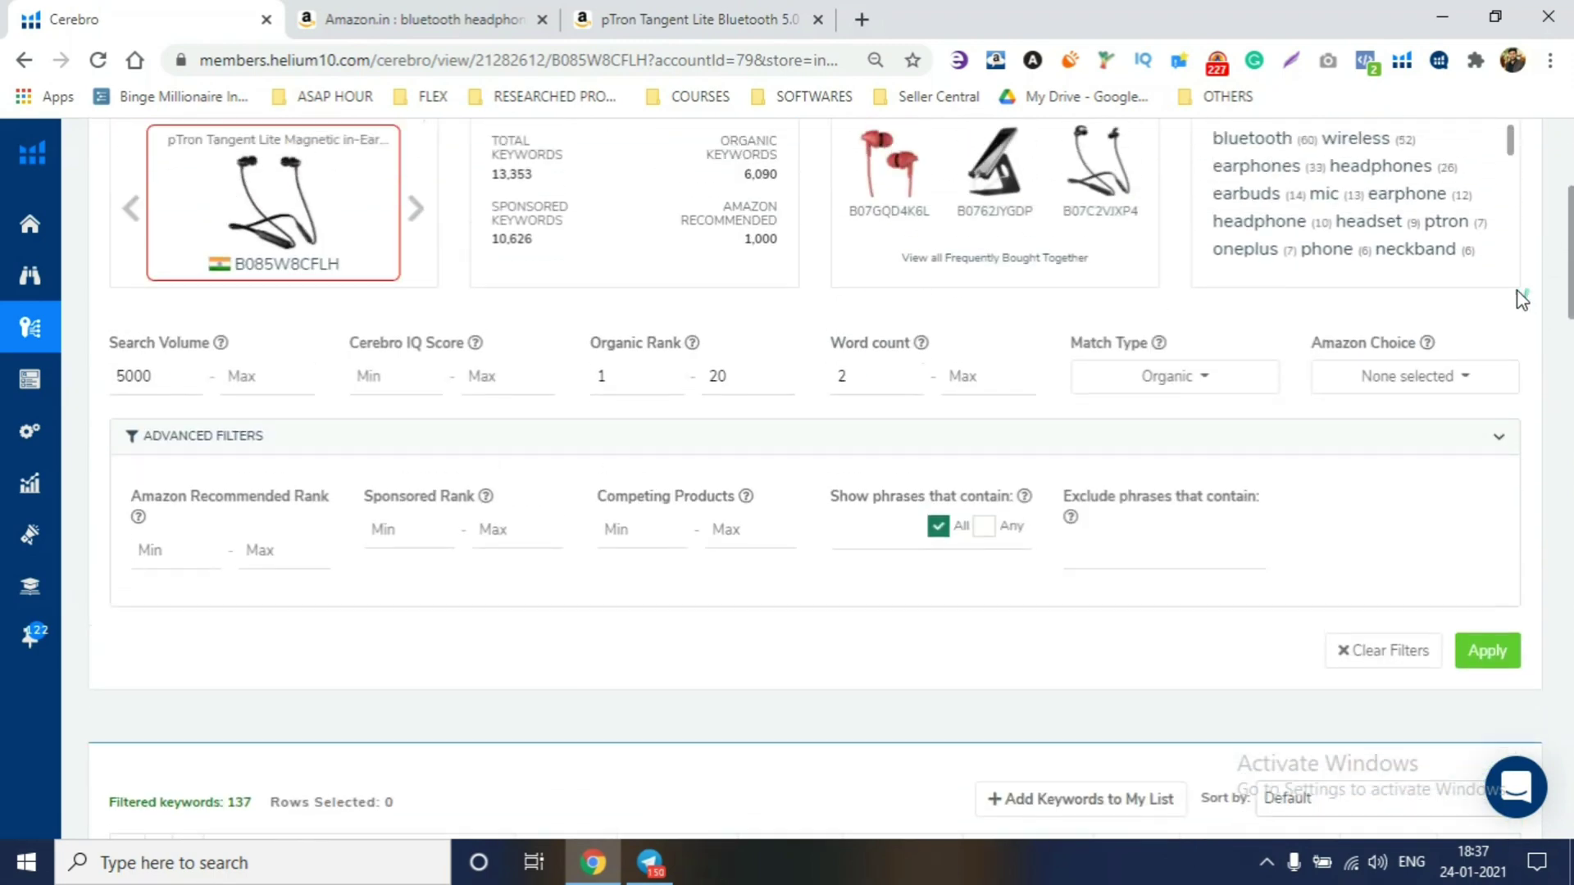
{"action": "scroll", "coordinate": [1451, 250], "scroll_direction": "up", "scroll_amount": 3}
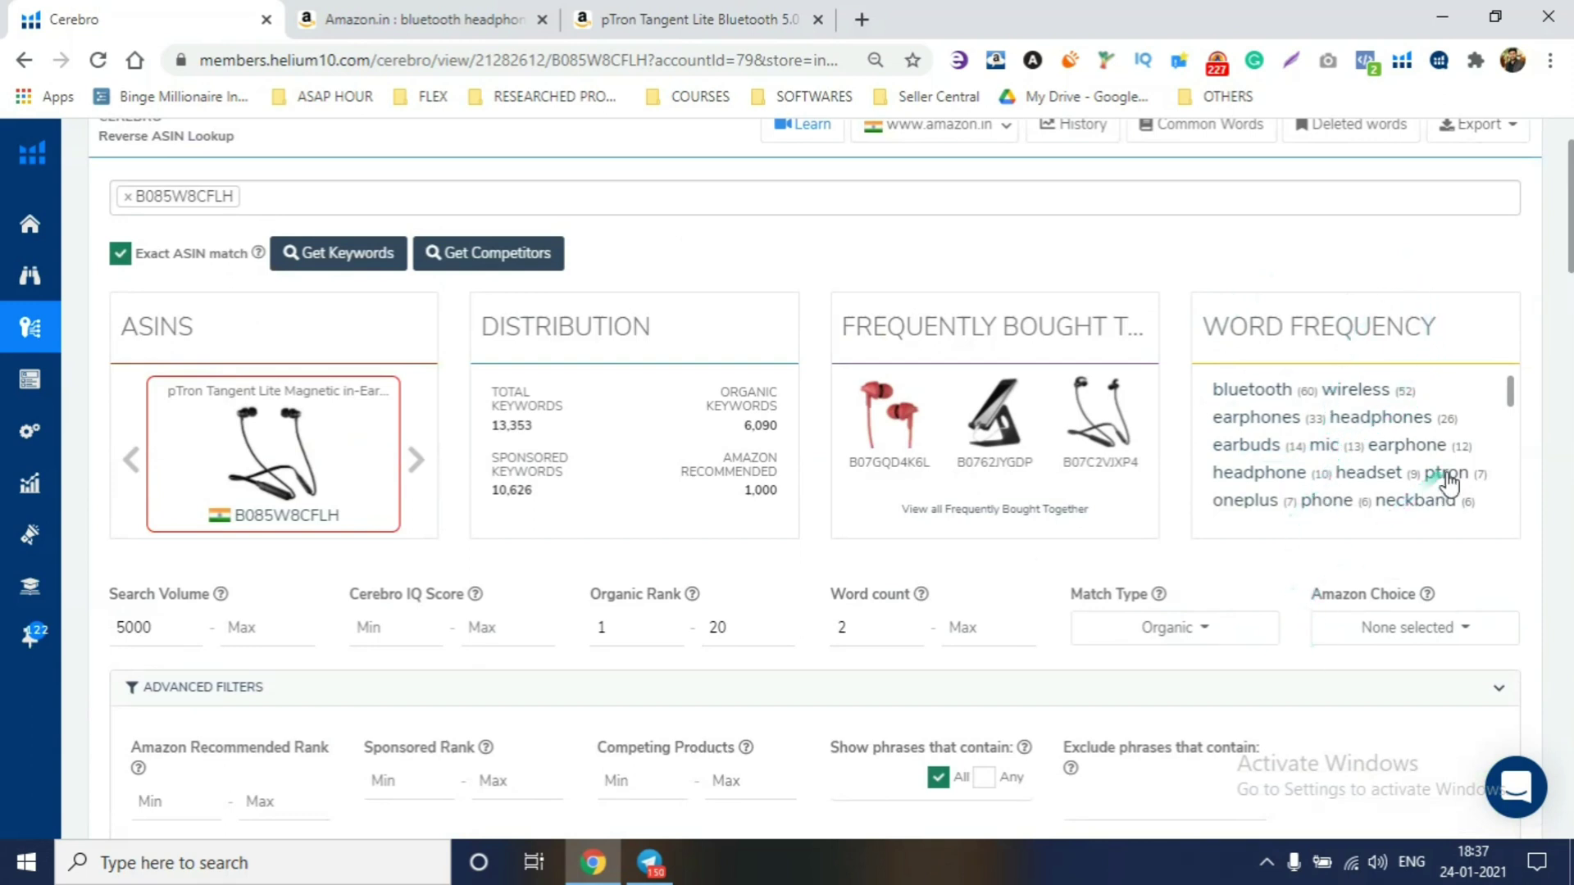
{"action": "scroll", "coordinate": [1468, 491], "scroll_direction": "down", "scroll_amount": 2}
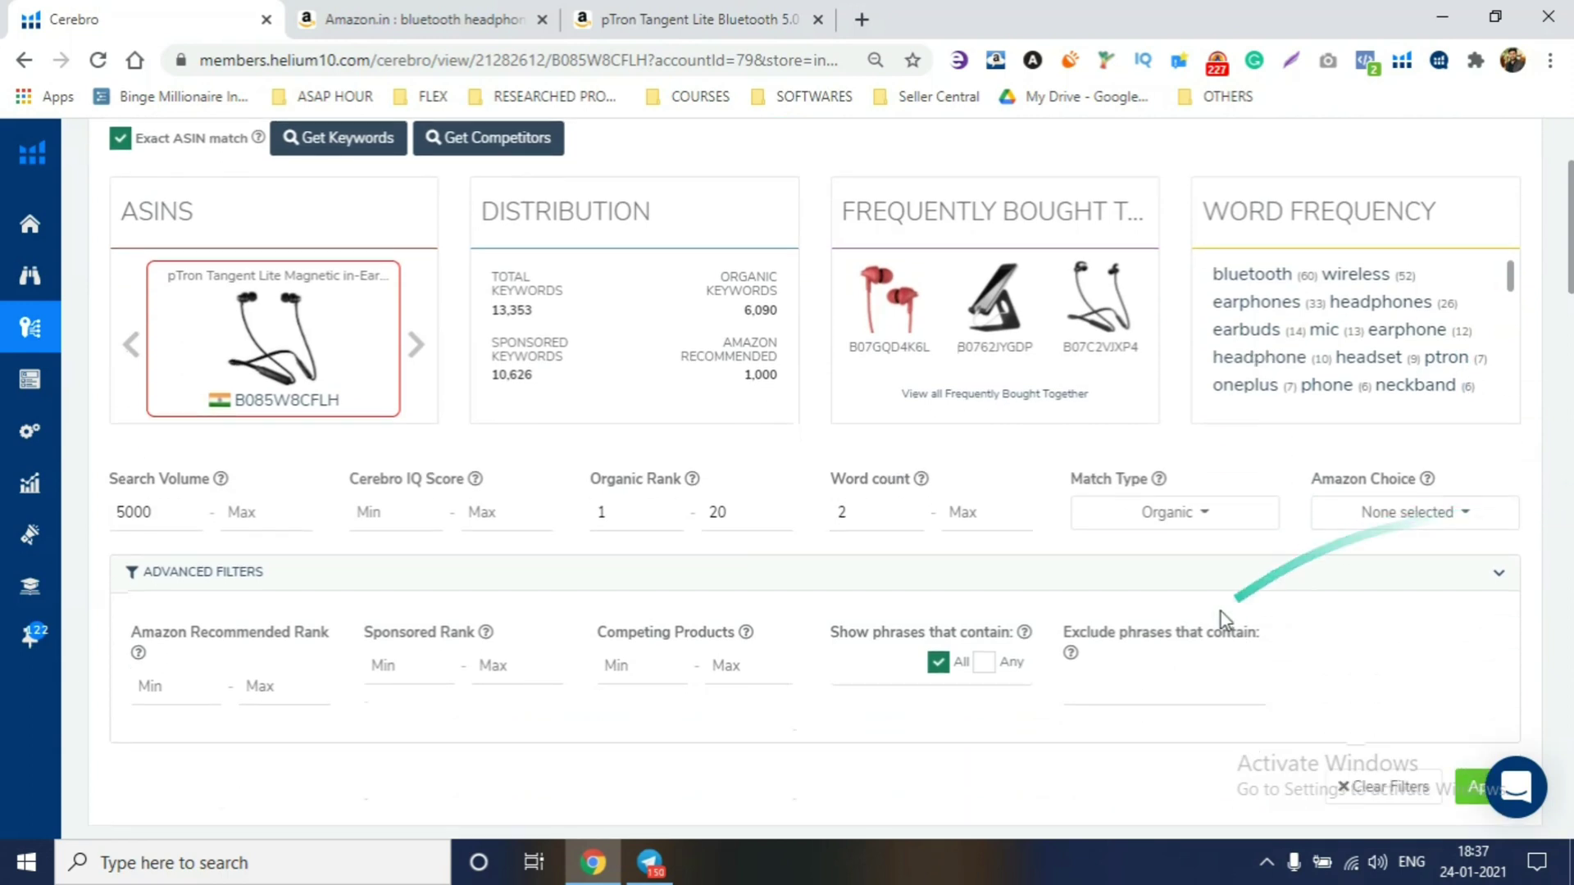
{"action": "left_click", "coordinate": [1119, 672]}
{"action": "left_click", "coordinate": [1306, 685]}
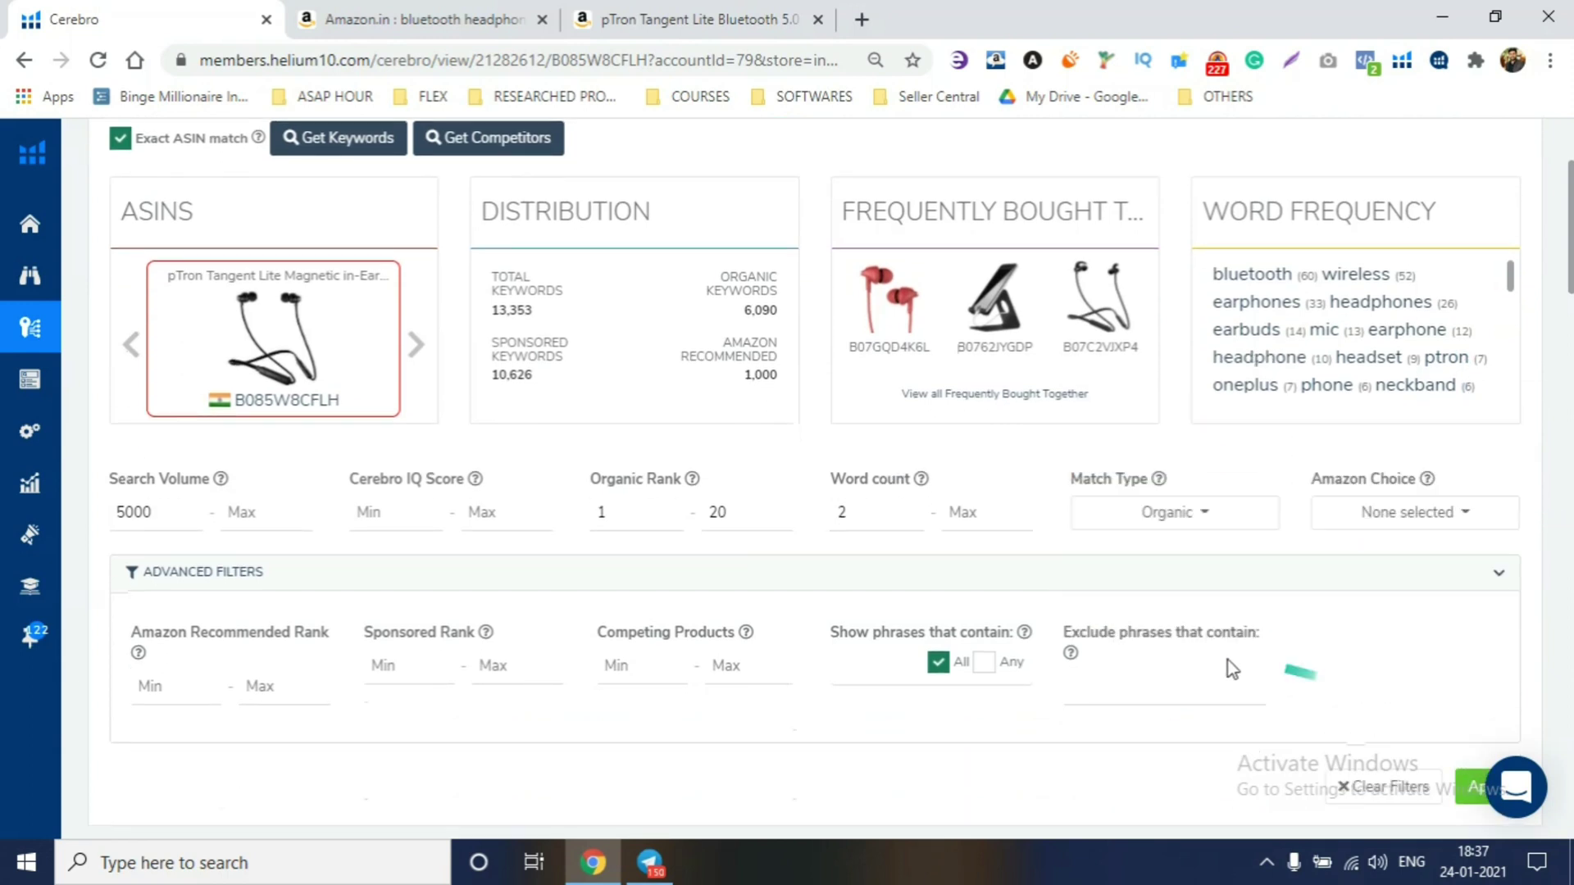
{"action": "left_click", "coordinate": [1197, 685]}
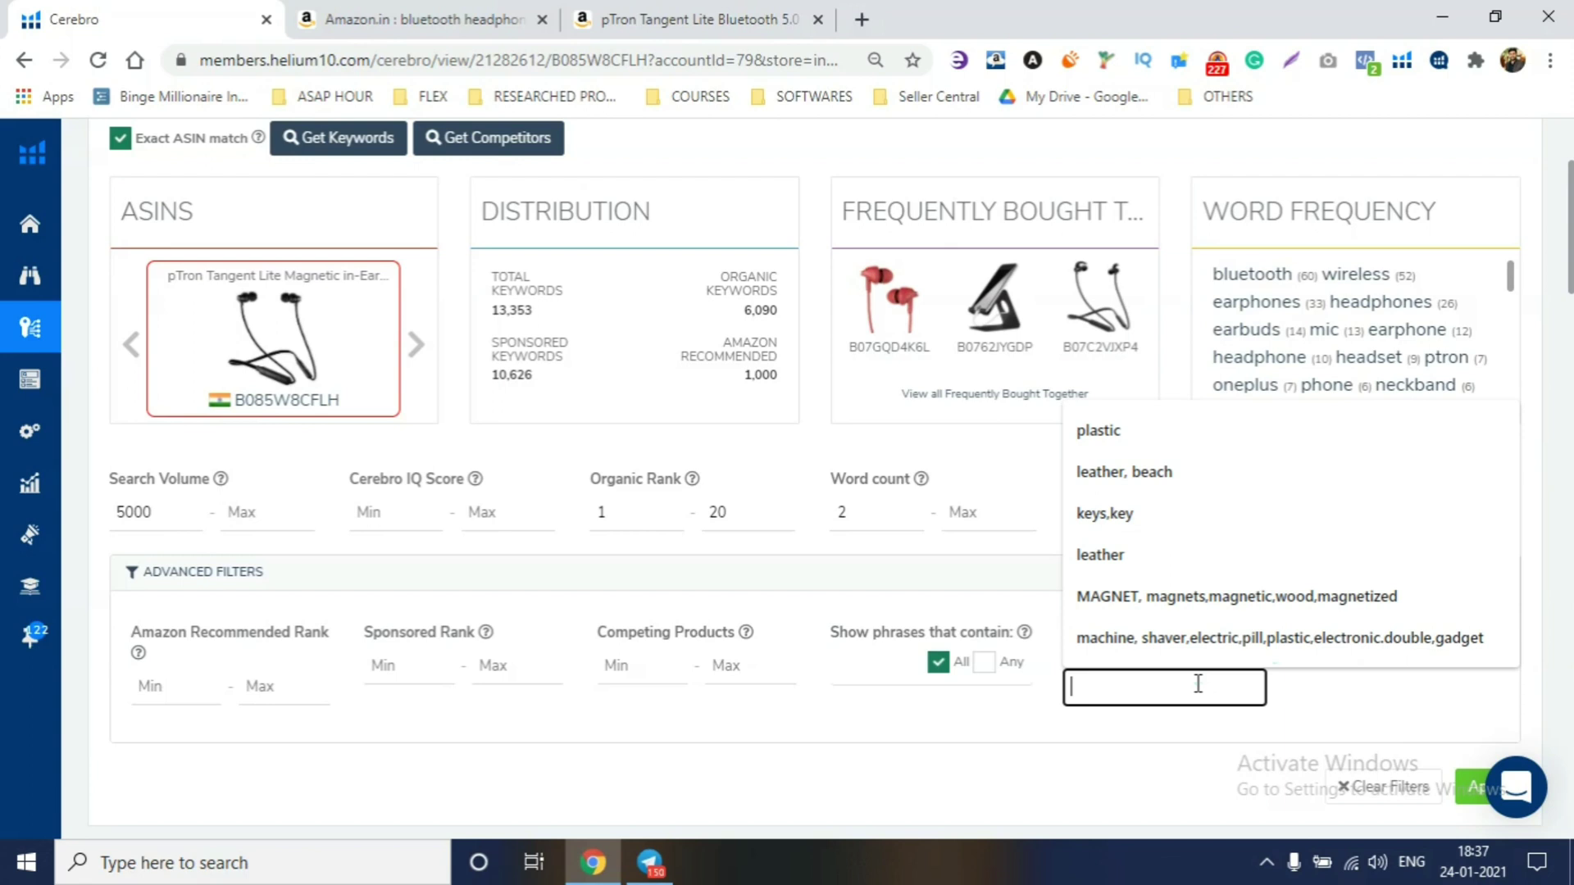
{"action": "type", "text": "PTRON"}
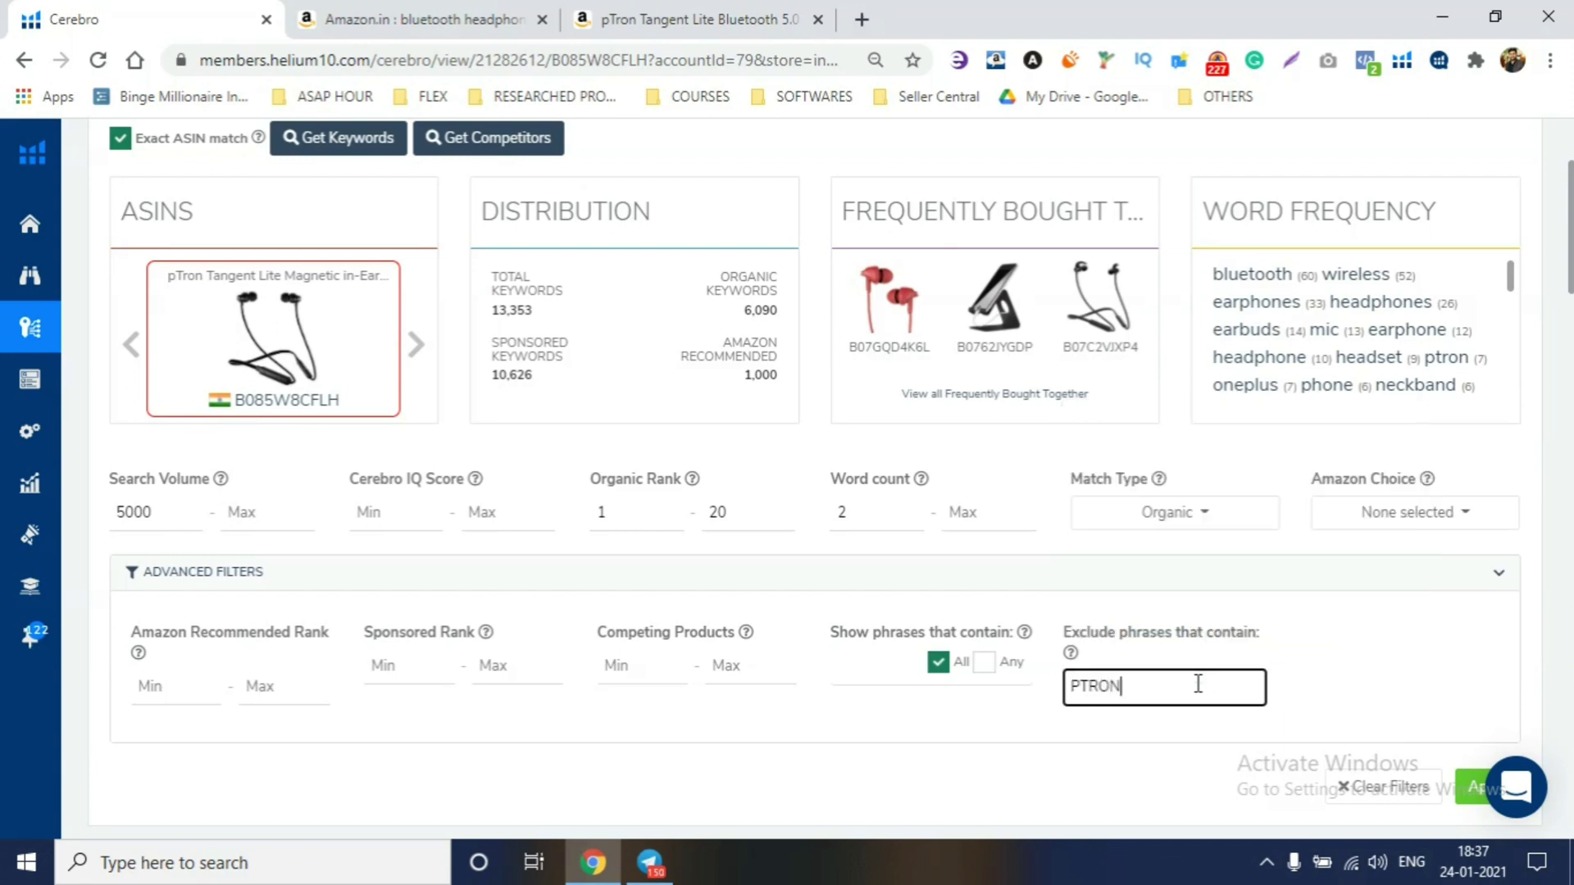
{"action": "type", "text": ",ONELP"}
{"action": "key", "text": "BackSpace"}
{"action": "key", "text": "BackSpace"}
{"action": "type", "text": "PL"}
{"action": "type", "text": "US"}
{"action": "type", "text": ","}
{"action": "key", "text": "BackSpace"}
{"action": "scroll", "coordinate": [1265, 680], "scroll_direction": "down", "scroll_amount": 3}
{"action": "left_click", "coordinate": [1468, 557]}
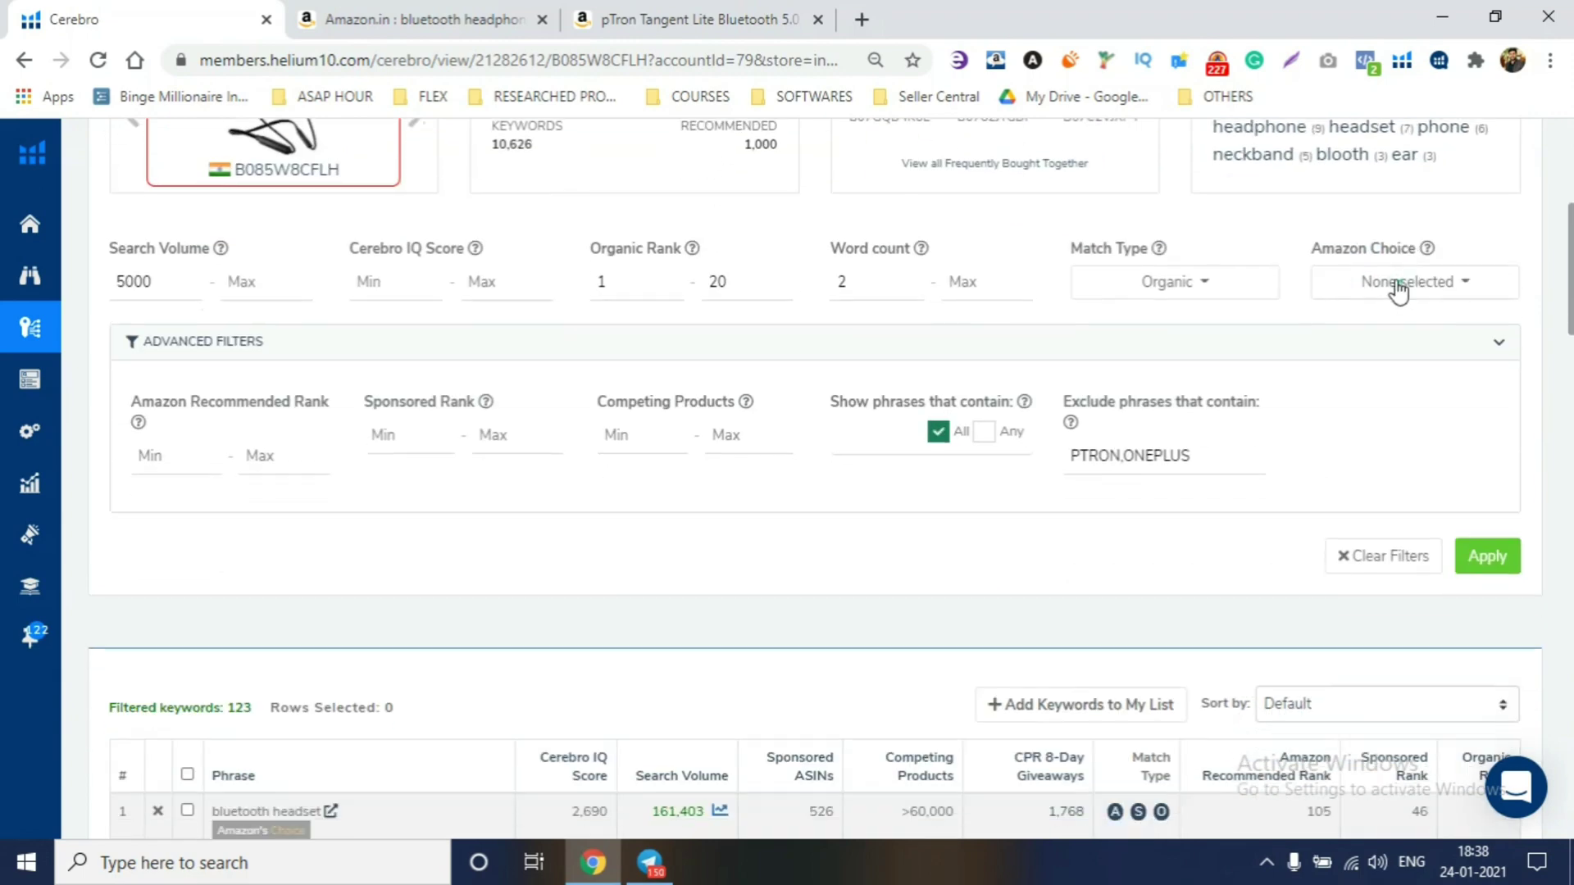
Append REDMI, MI and SAMSUNG to the exclusion list and apply, leaving 116 keywords
{"action": "scroll", "coordinate": [1401, 290], "scroll_direction": "up", "scroll_amount": 3}
{"action": "scroll", "coordinate": [1380, 323], "scroll_direction": "down", "scroll_amount": 2}
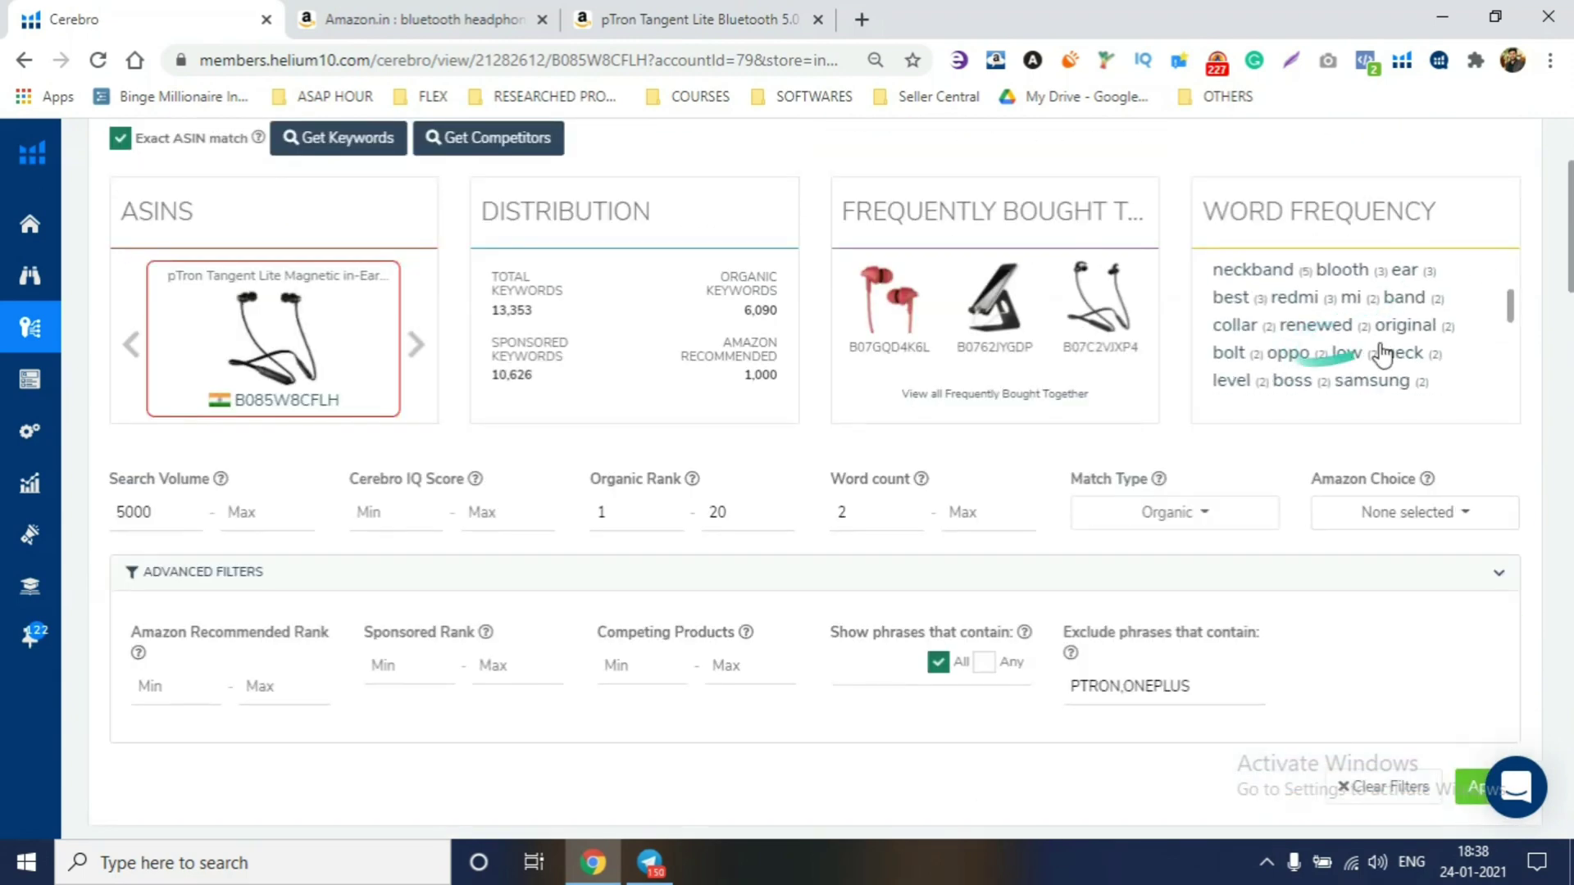
{"action": "left_click", "coordinate": [1205, 683]}
{"action": "type", "text": ",R"}
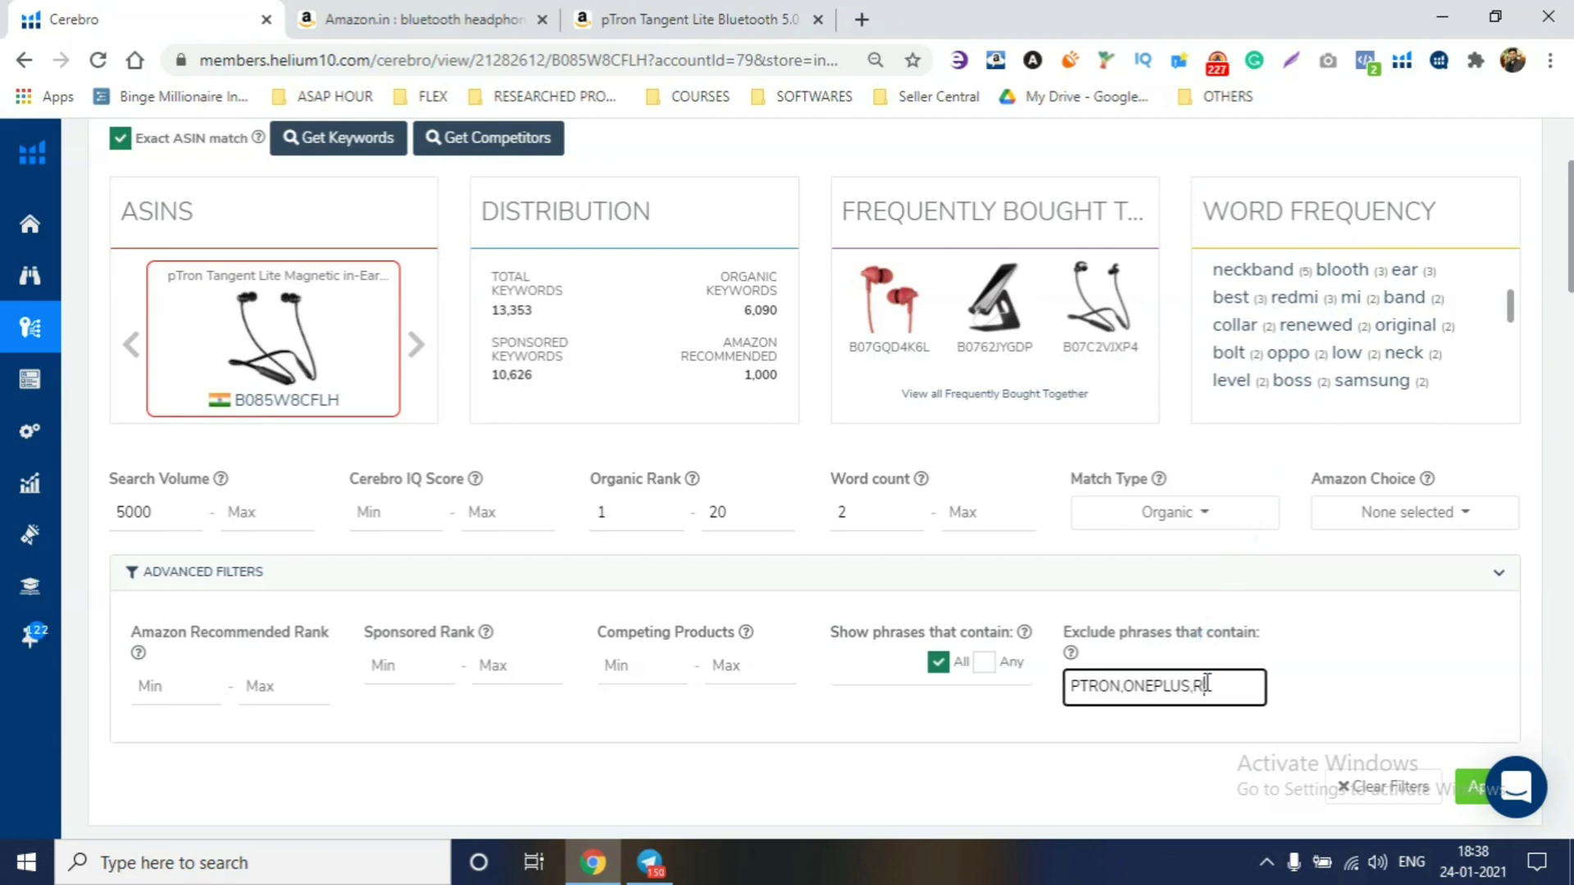
{"action": "type", "text": "EDMI,MI,SAMS"}
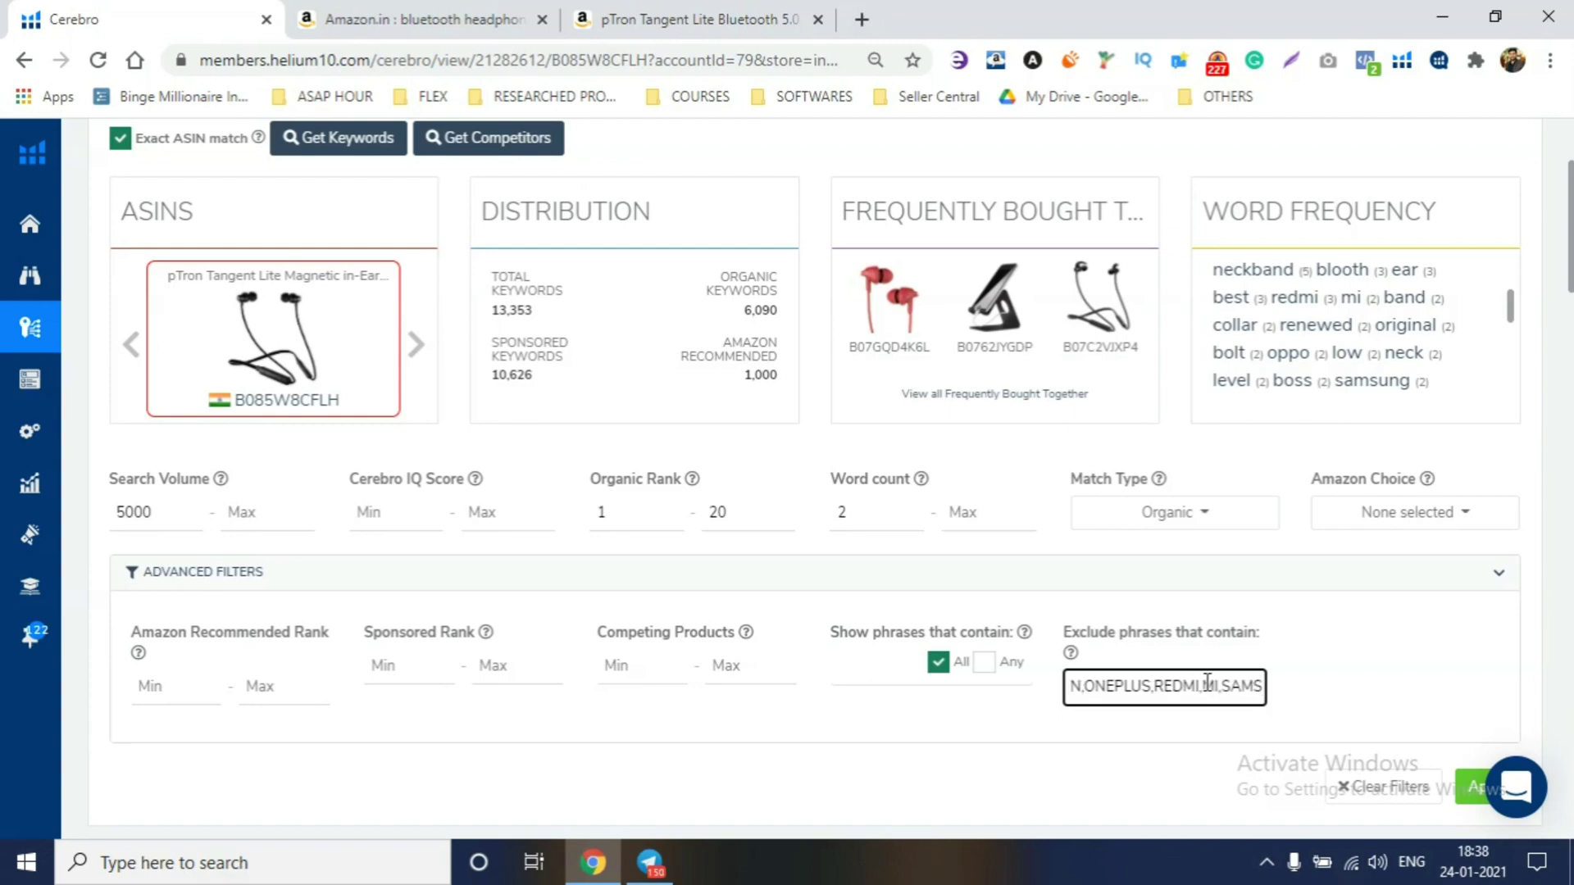
{"action": "type", "text": "UNG"}
{"action": "scroll", "coordinate": [1458, 640], "scroll_direction": "down", "scroll_amount": 3}
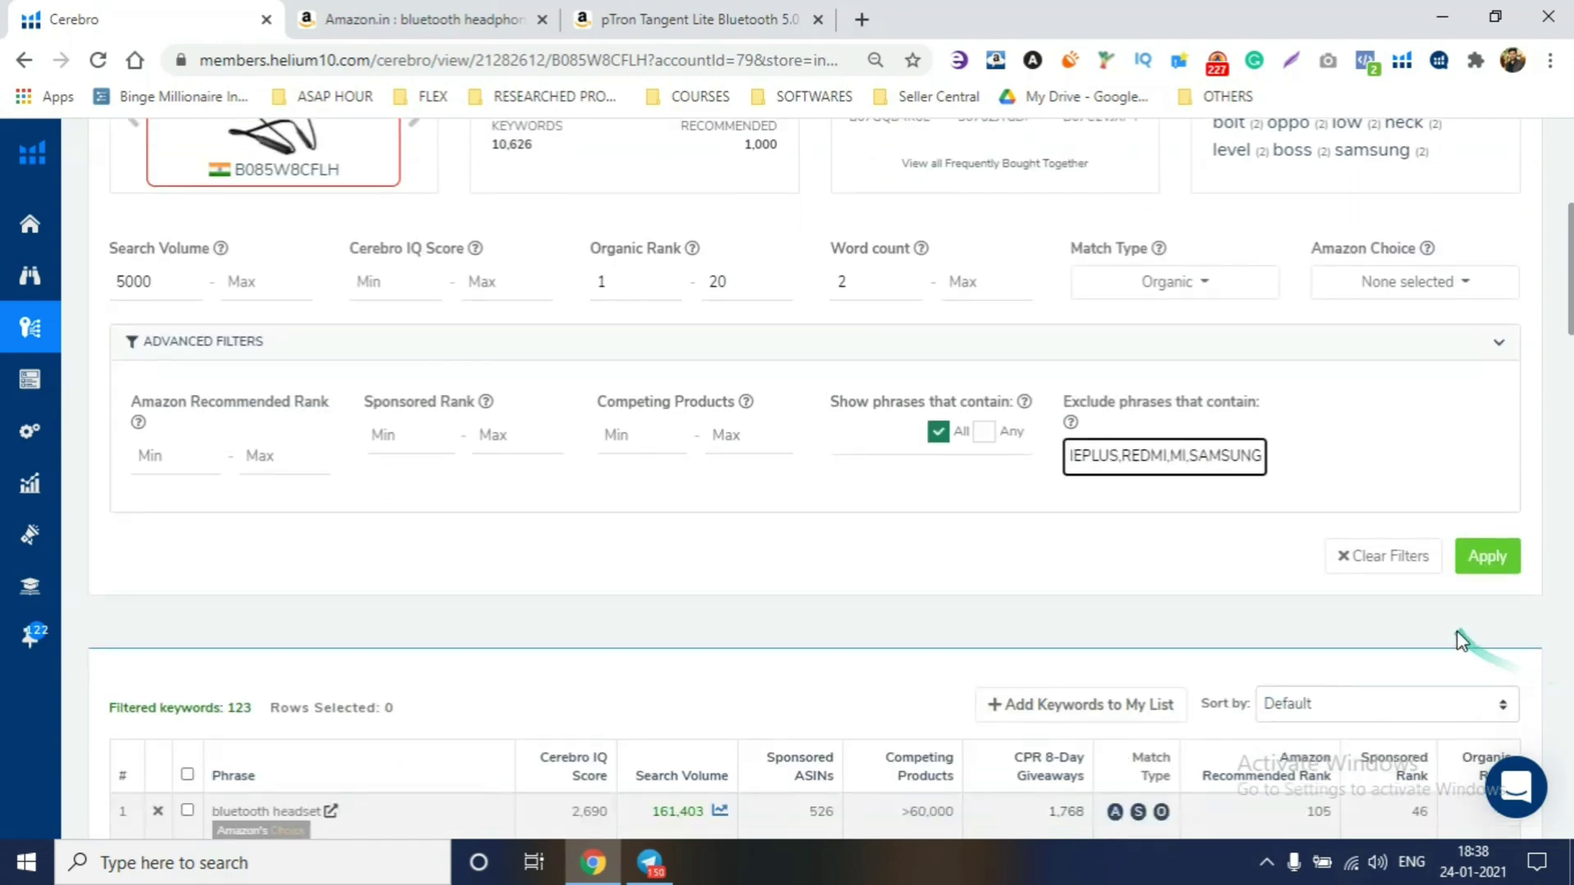
{"action": "left_click", "coordinate": [1489, 560]}
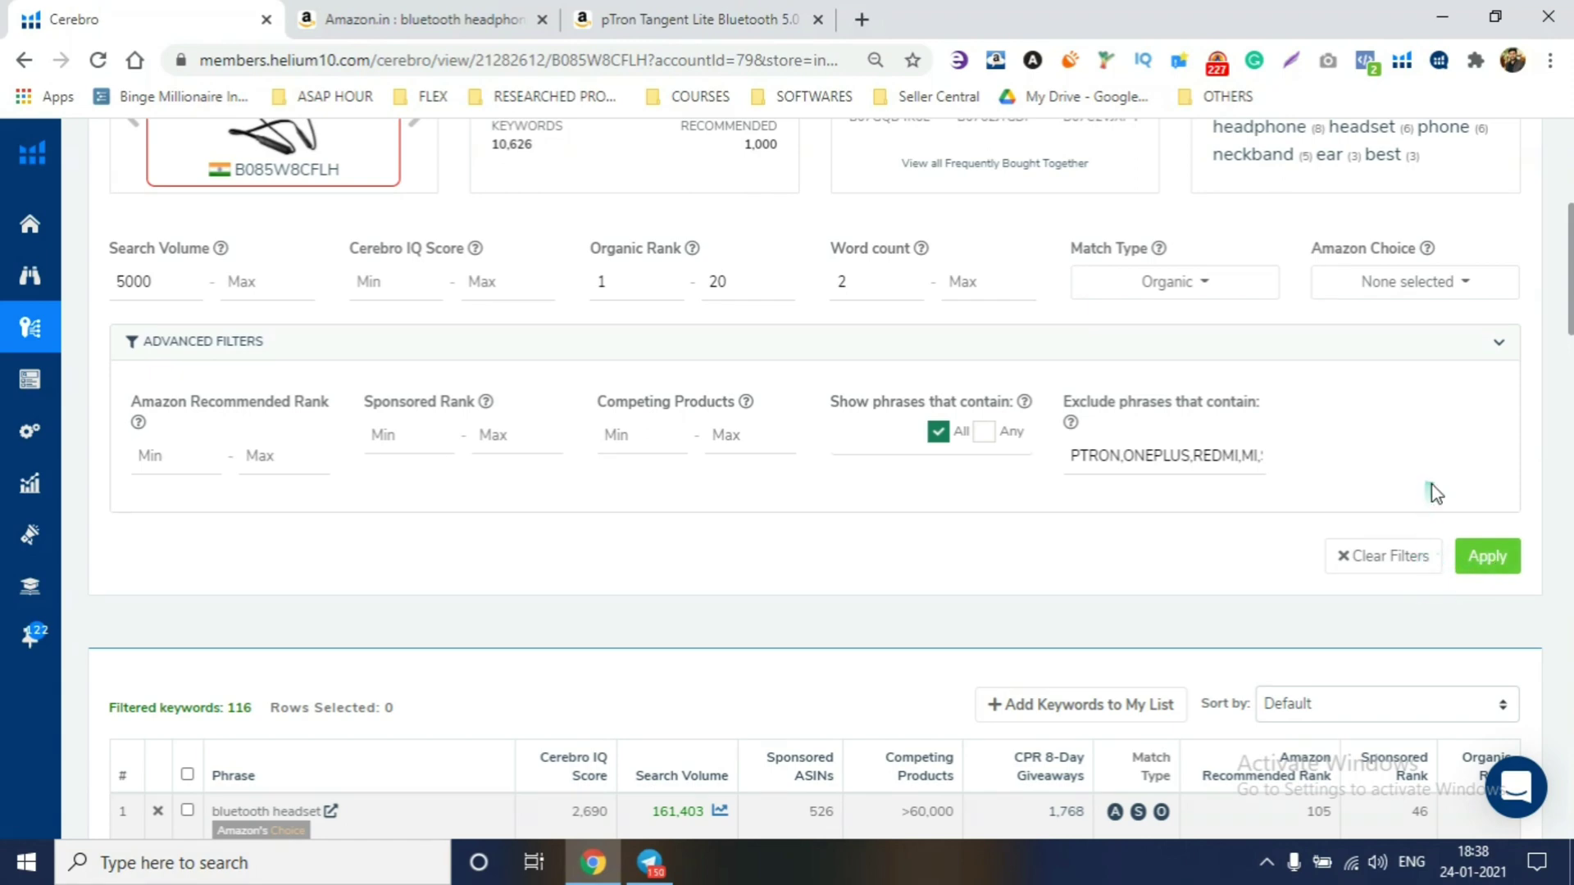
Add HEADPHONE, correctly spelled, ahead of PTRON and ONEPLUS in Exclude phrases and re-apply the filters
{"action": "scroll", "coordinate": [1443, 476], "scroll_direction": "up", "scroll_amount": 3}
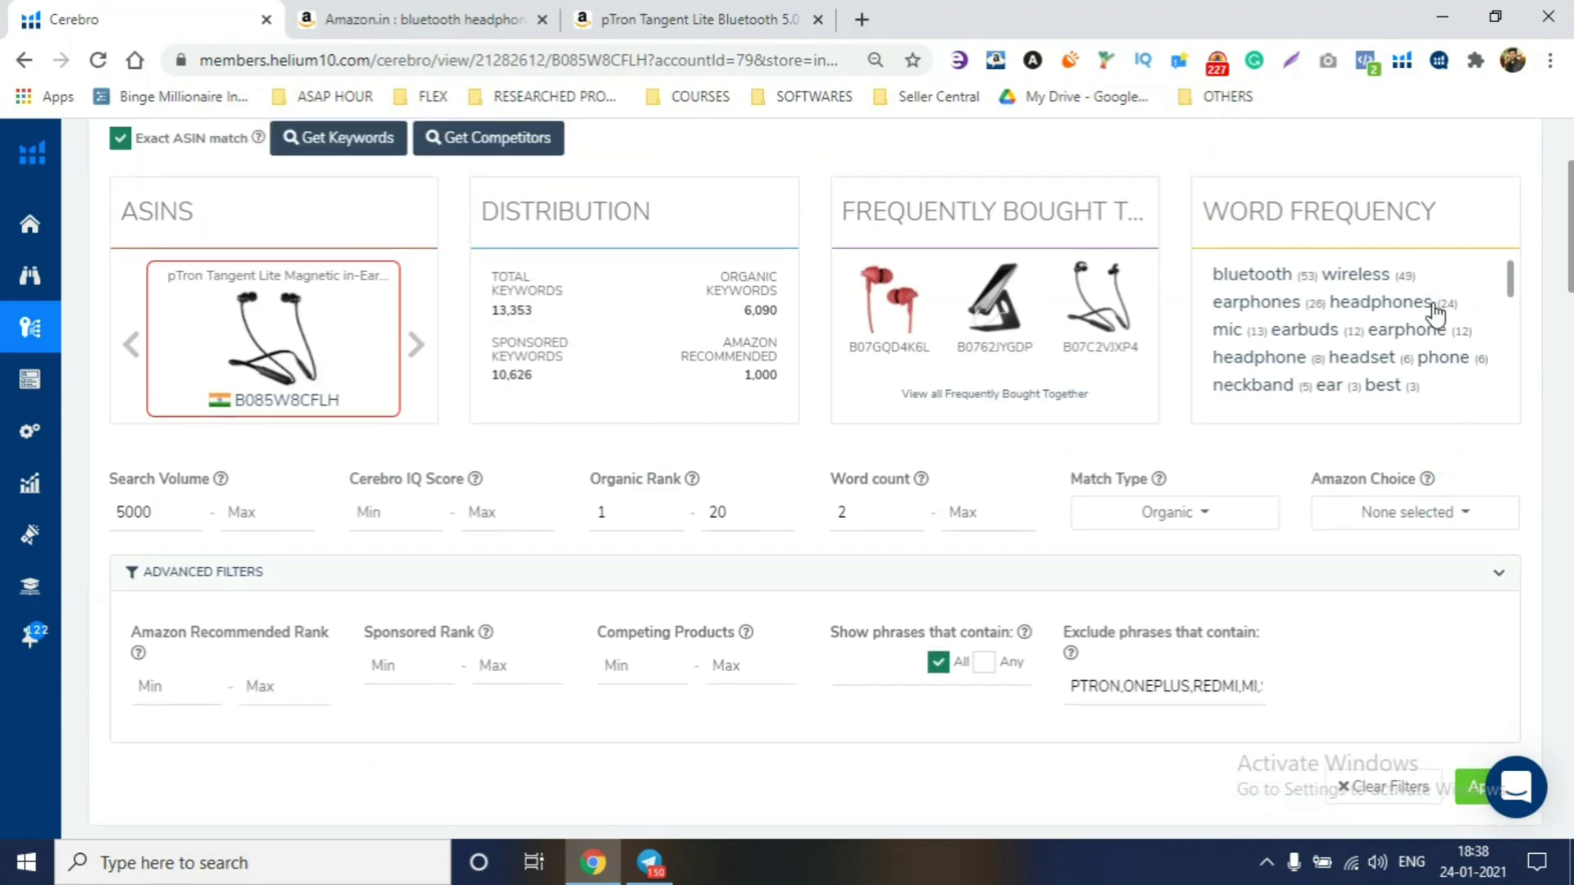
{"action": "scroll", "coordinate": [1435, 313], "scroll_direction": "down", "scroll_amount": 5}
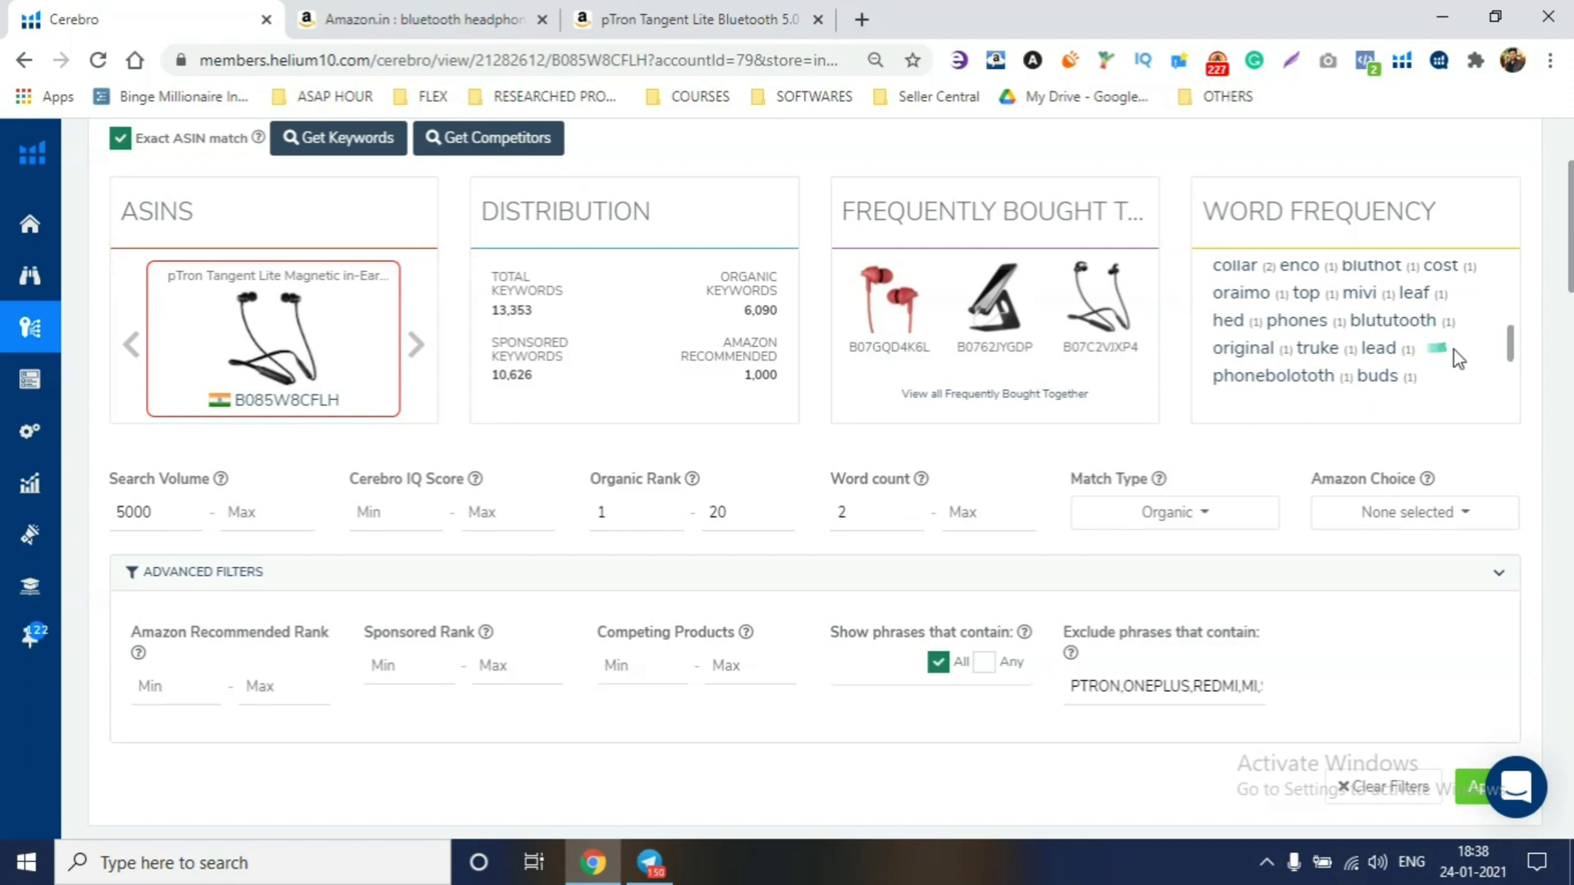
{"action": "scroll", "coordinate": [1459, 356], "scroll_direction": "up", "scroll_amount": 5}
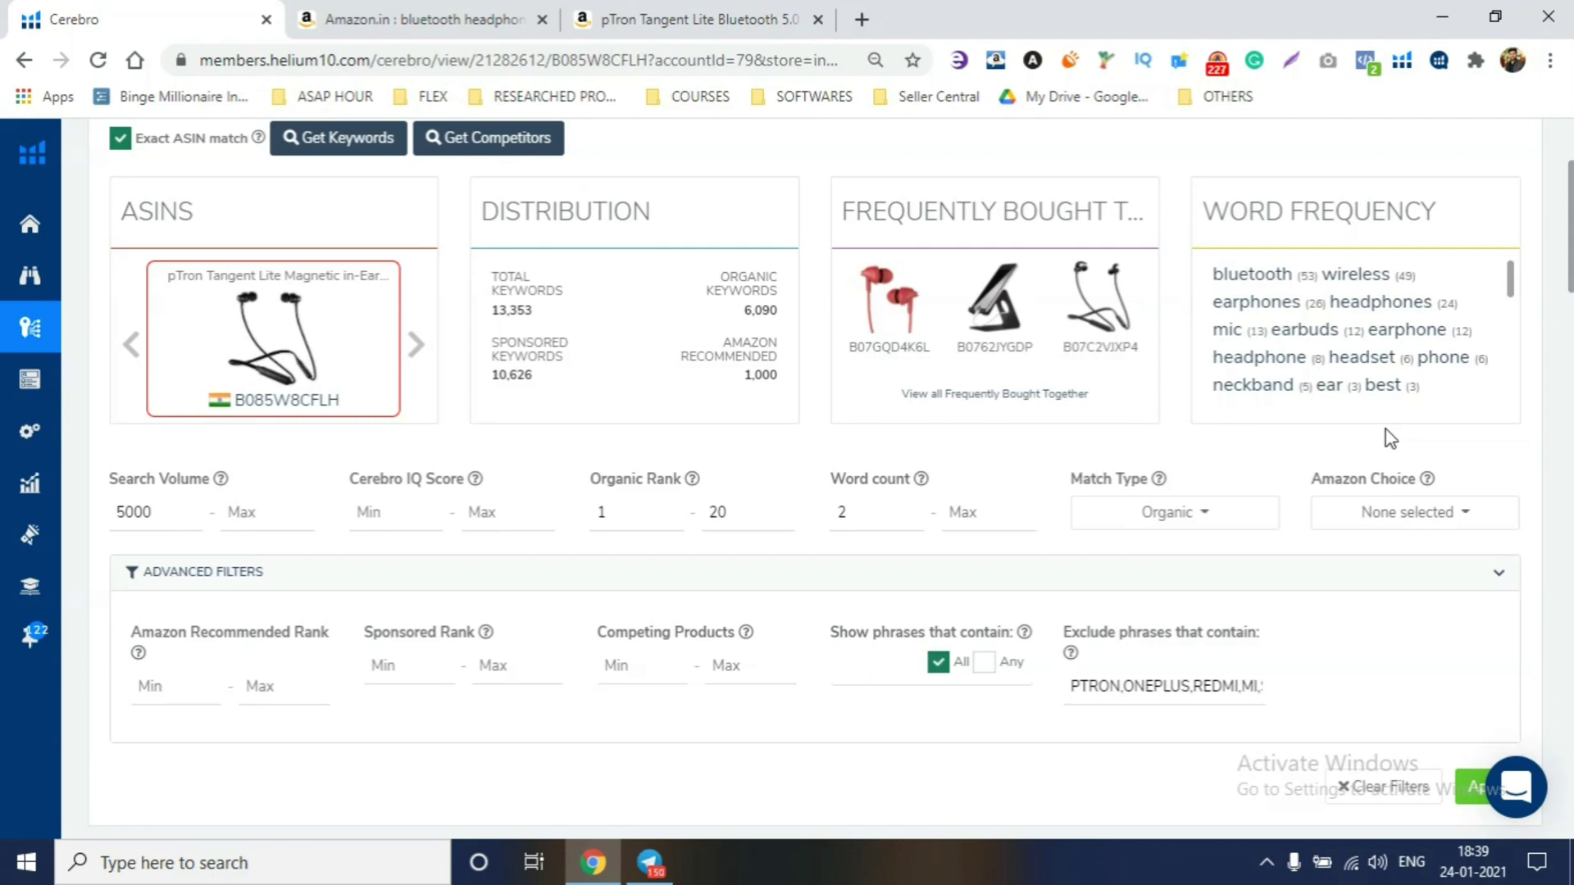
{"action": "left_click", "coordinate": [1074, 685]}
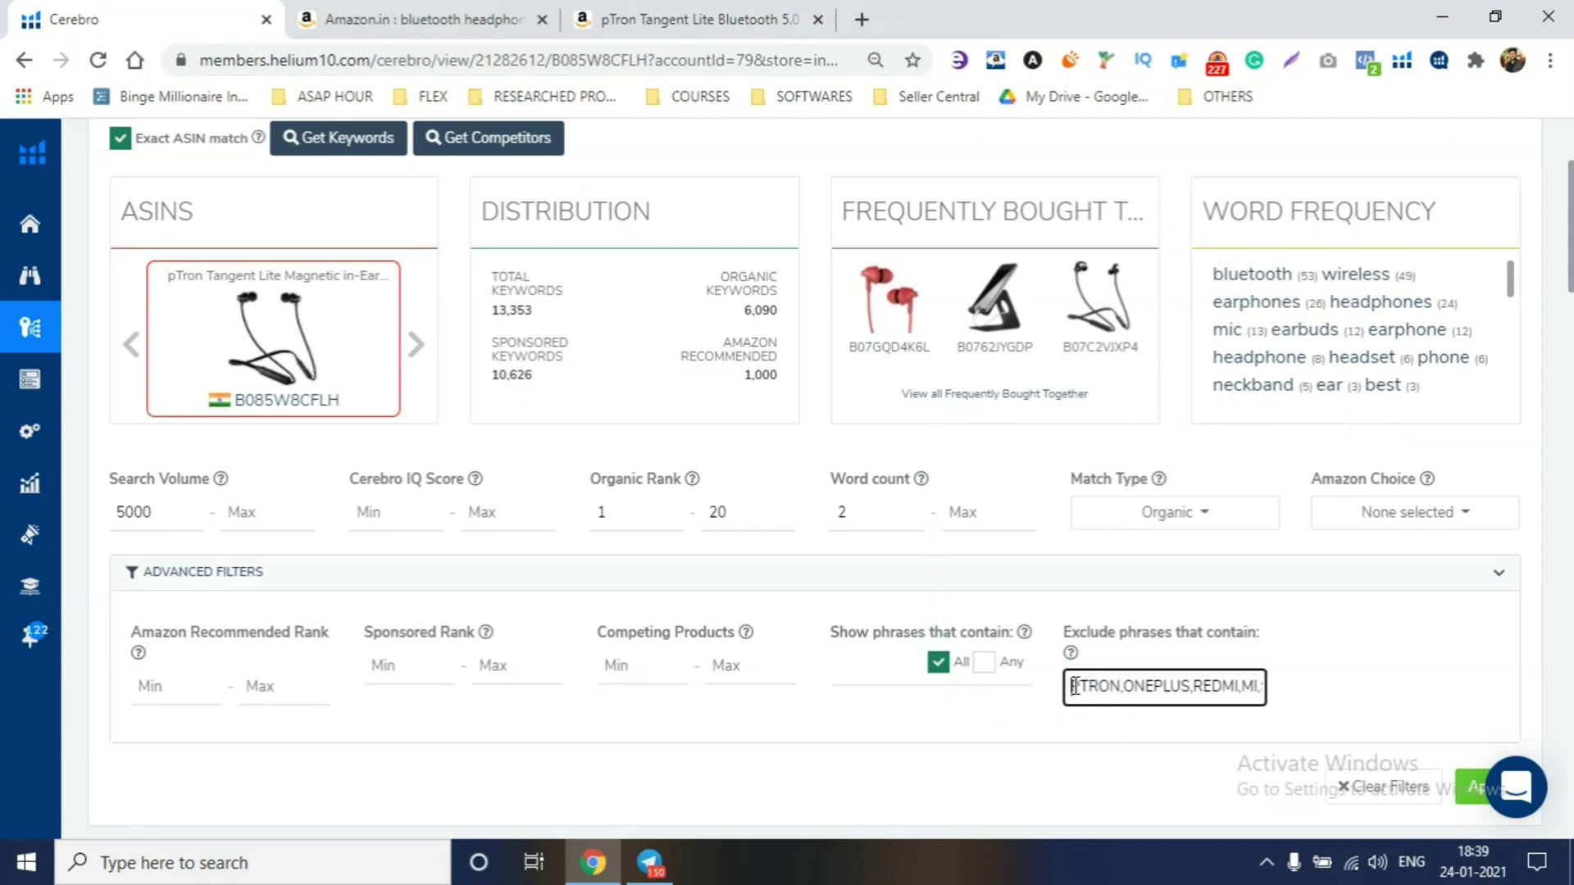
{"action": "type", "text": "HEAD"}
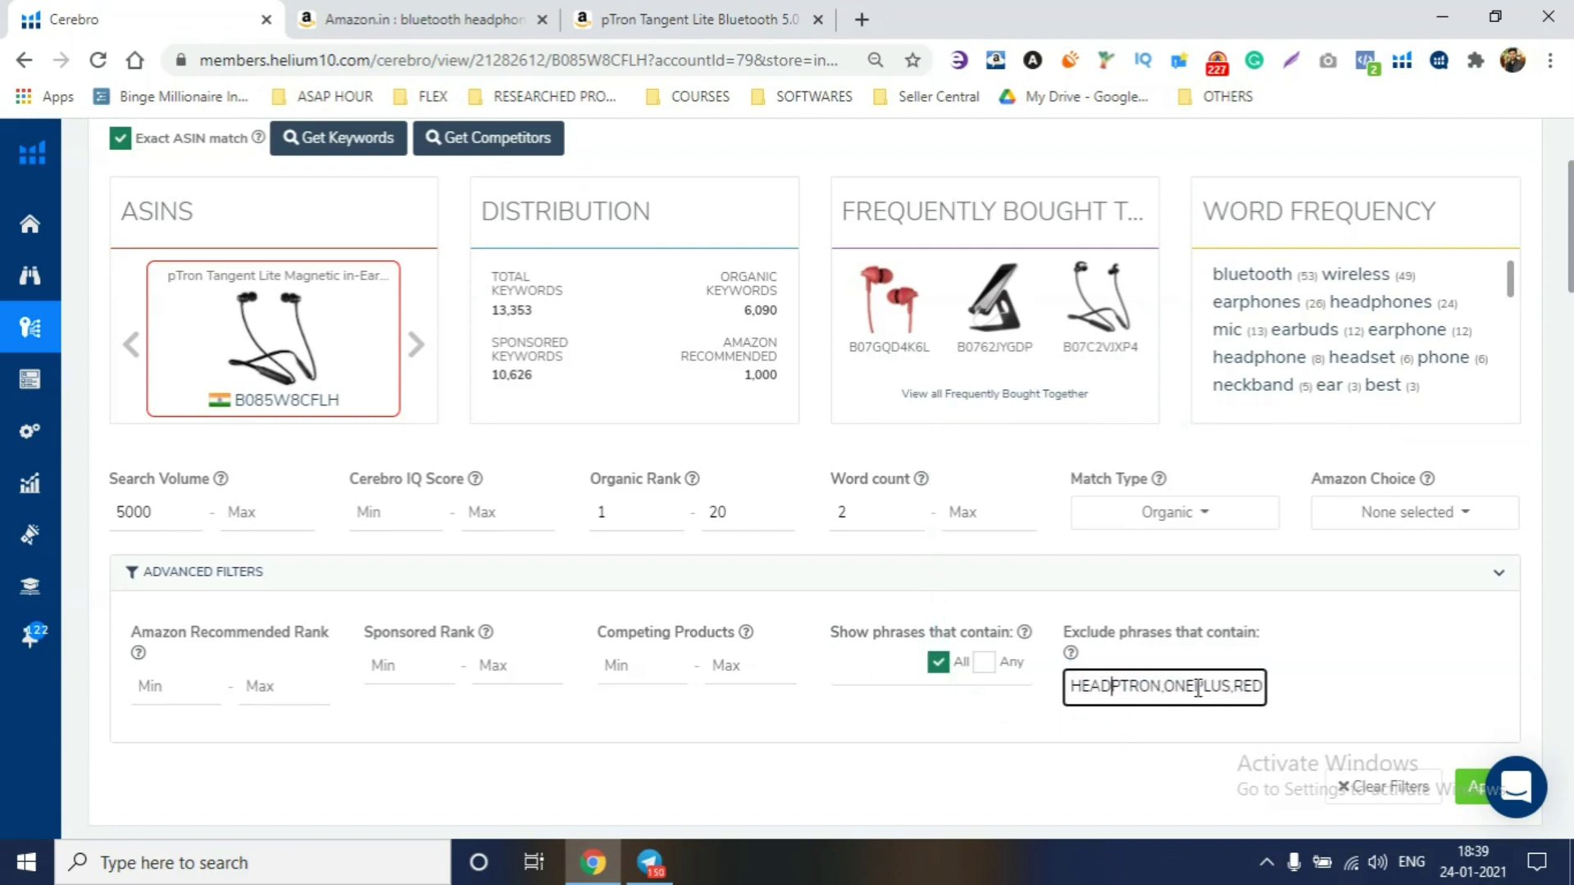
{"action": "type", "text": "HP"}
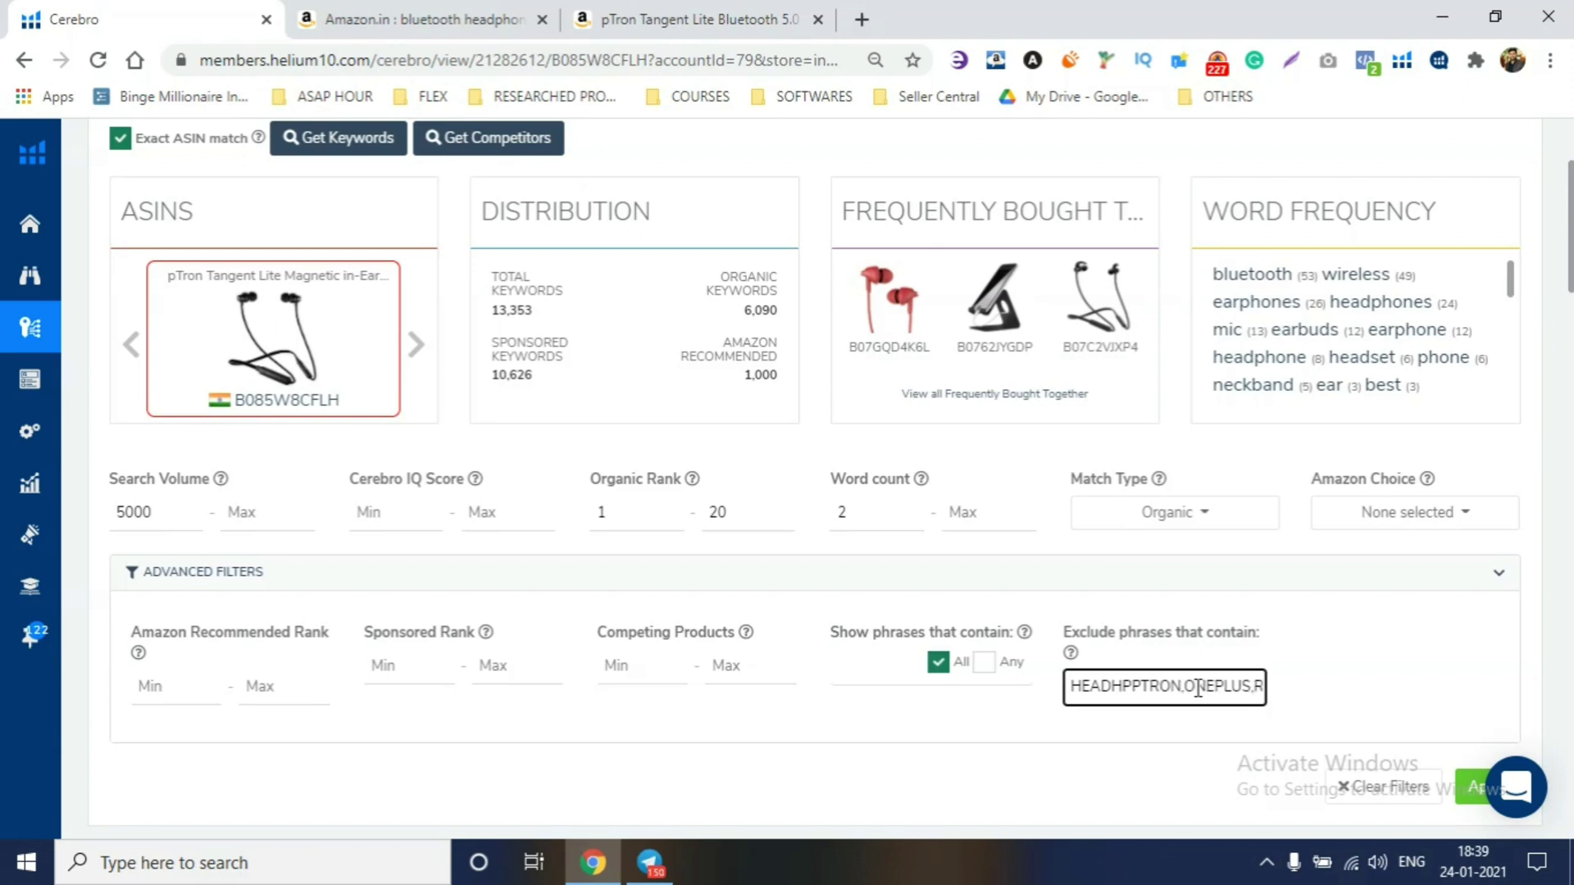
{"action": "type", "text": "HON"}
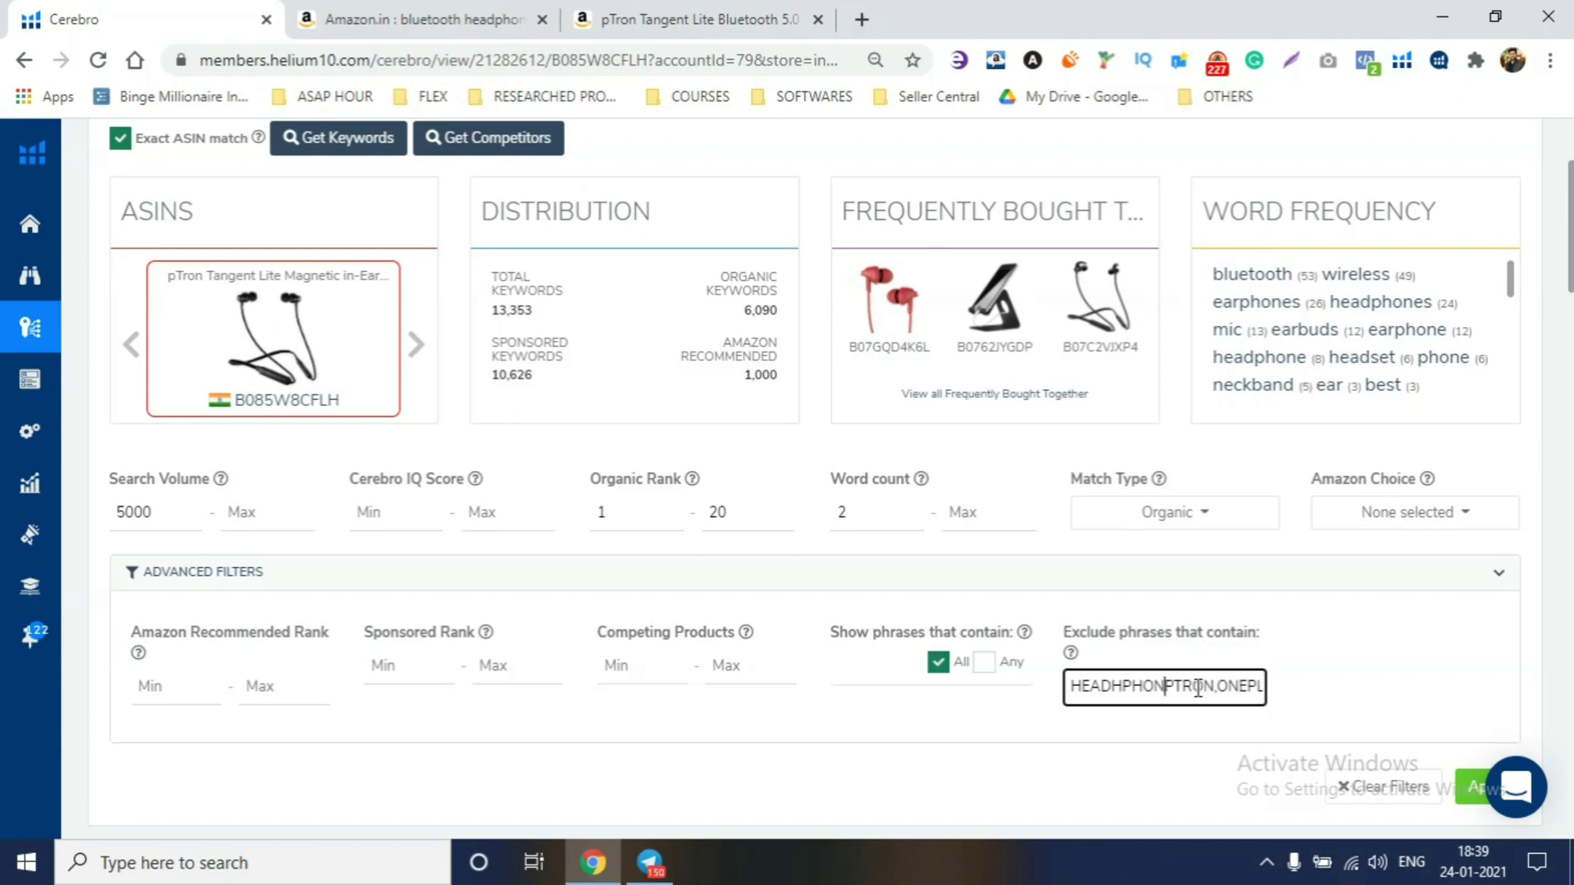
{"action": "type", "text": "E,"}
{"action": "key", "text": "Return"}
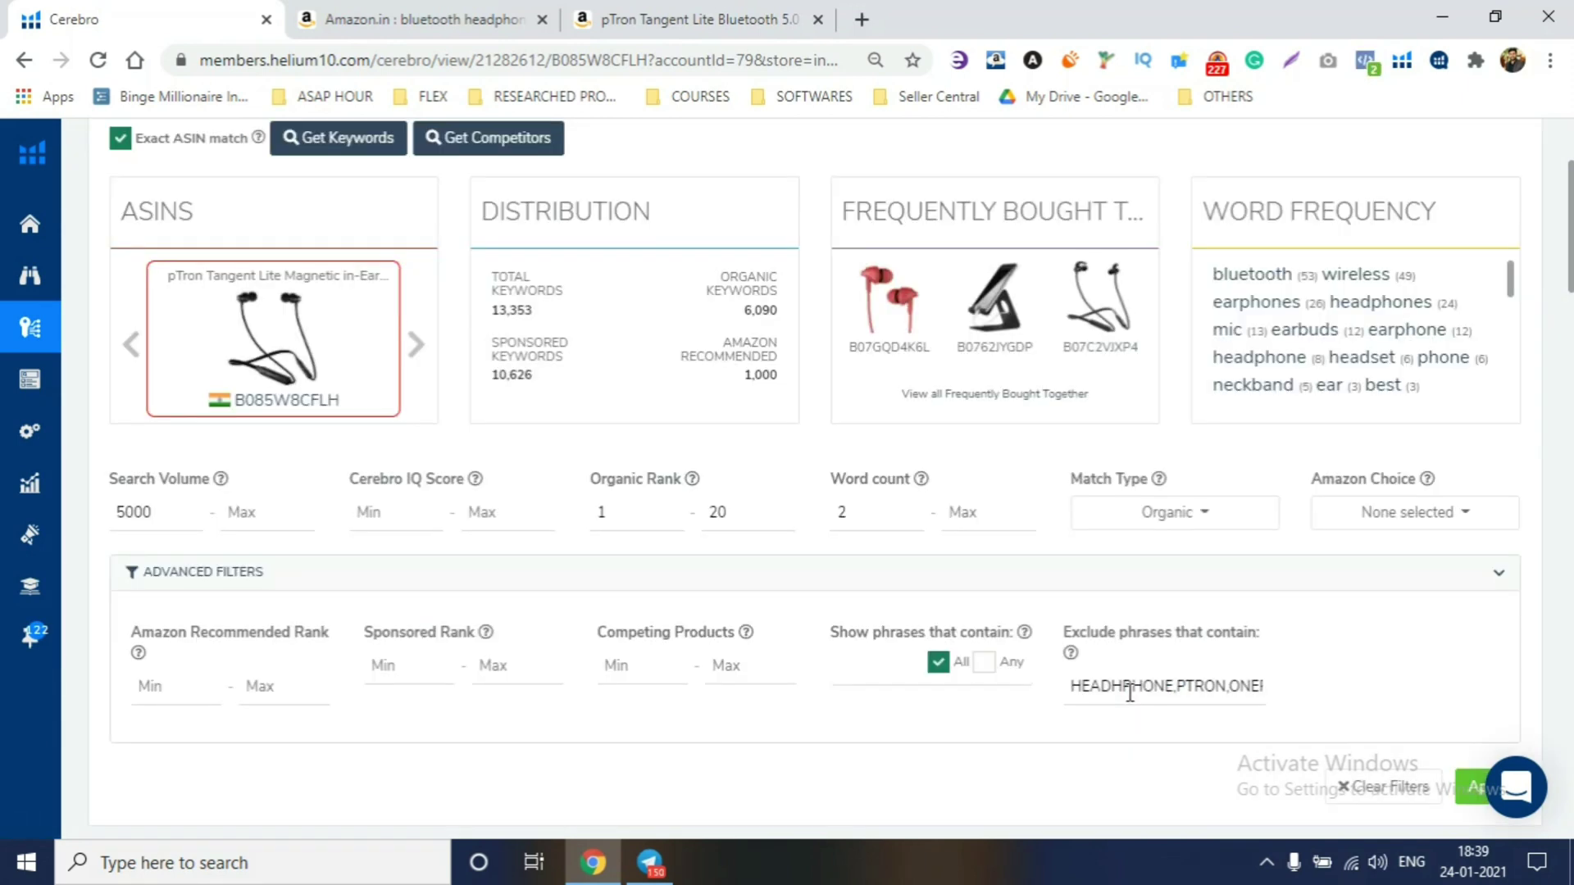
{"action": "left_click_drag", "start_coordinate": [1134, 687], "coordinate": [1203, 691]}
{"action": "key", "text": "Left"}
{"action": "key", "text": "Left"}
{"action": "key", "text": "BackSpace"}
{"action": "key", "text": "Return"}
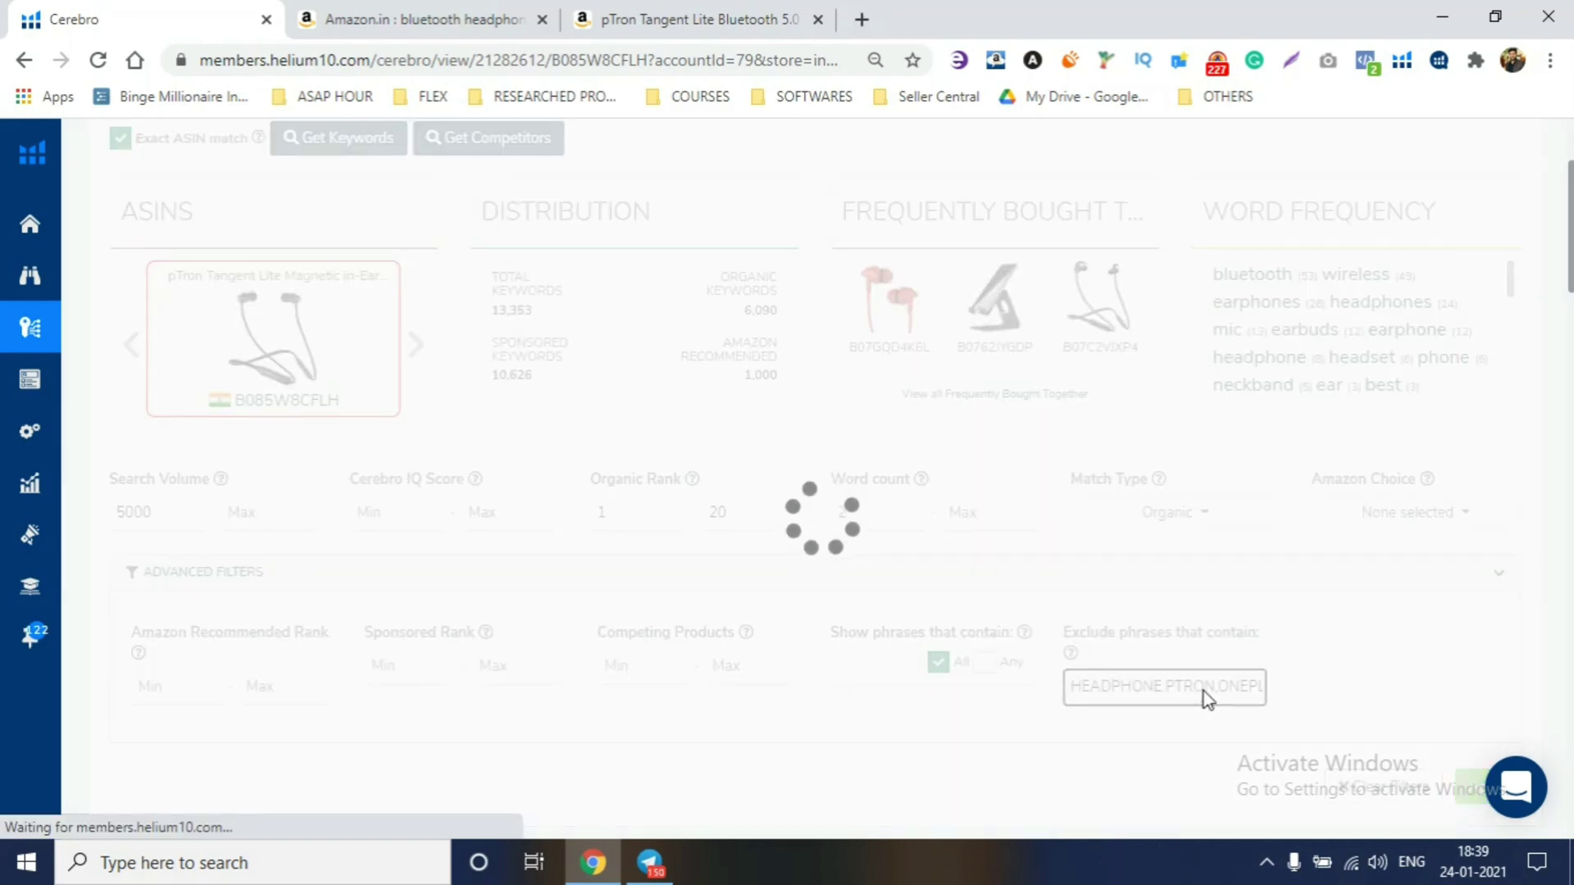
{"action": "scroll", "coordinate": [1338, 573], "scroll_direction": "down", "scroll_amount": 5}
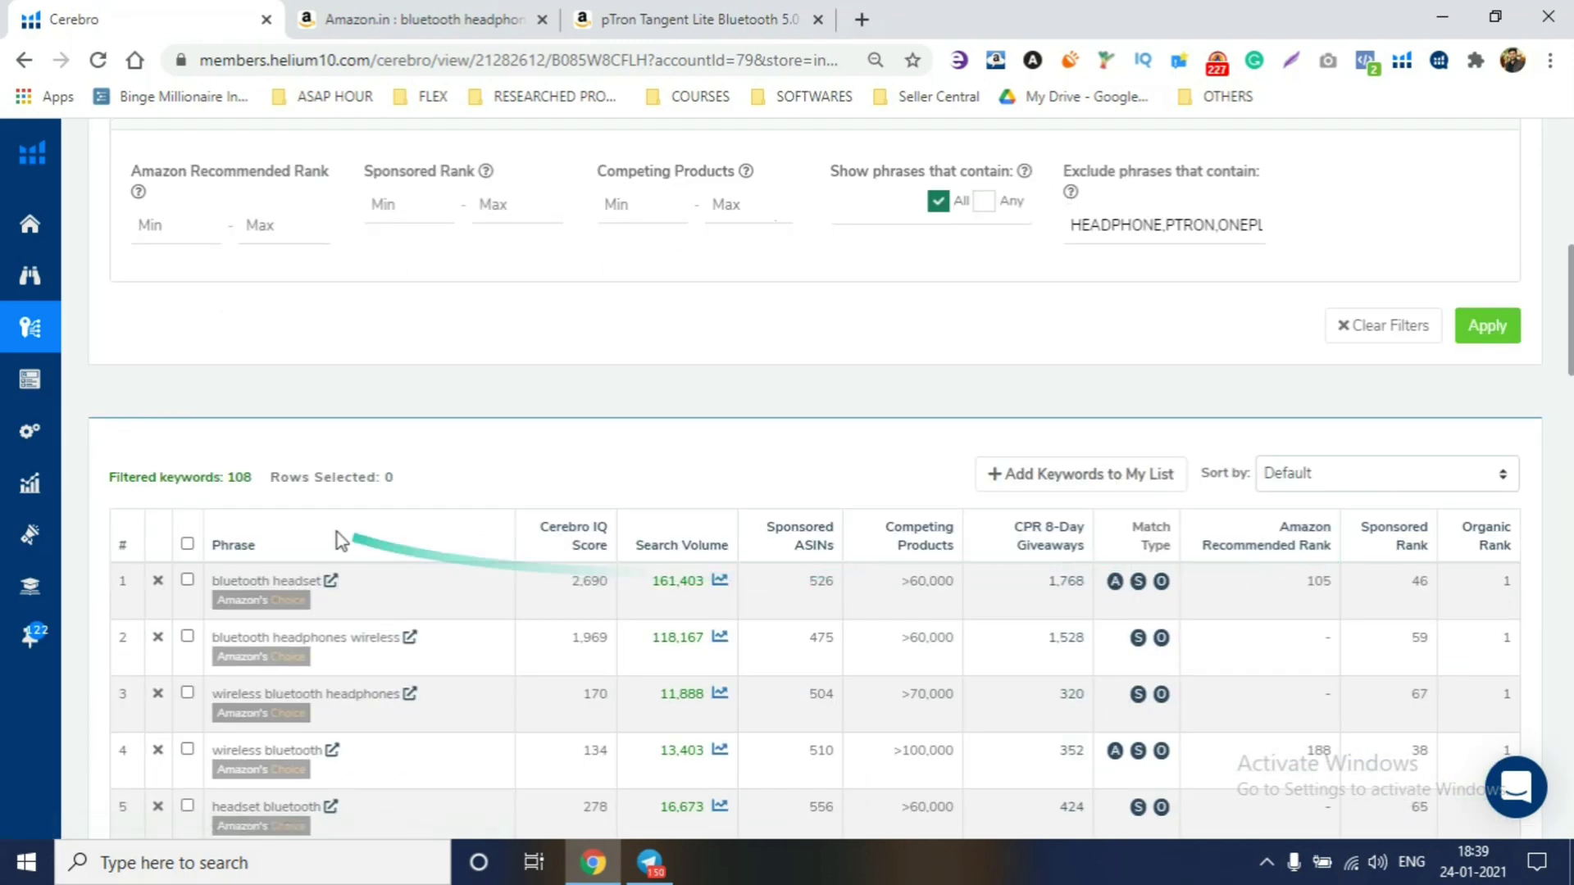